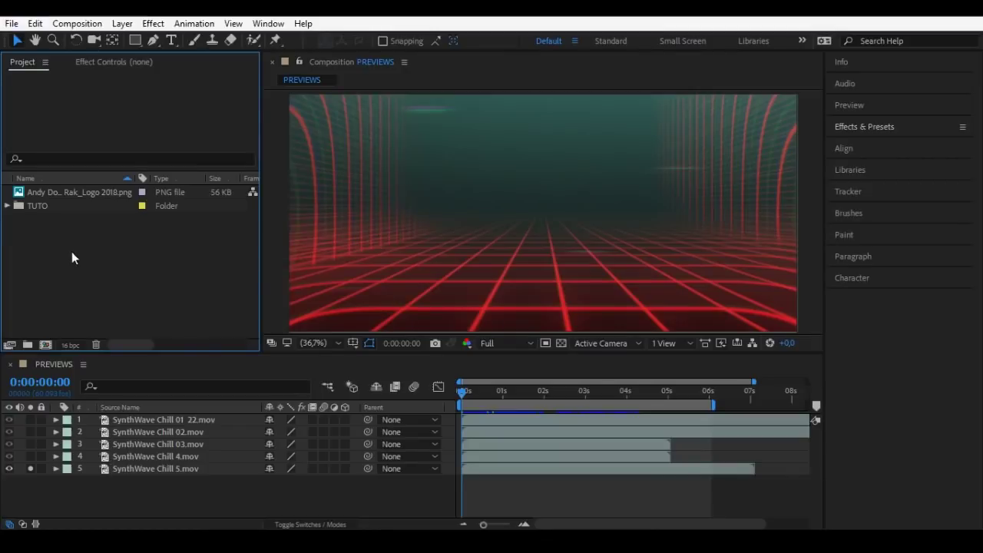
# - Create an unlinked 700×328 composition named Synth, ten seconds at 23.976 fps
pyautogui.hotkey('ctrl', 'n')
pyautogui.write('Synth')
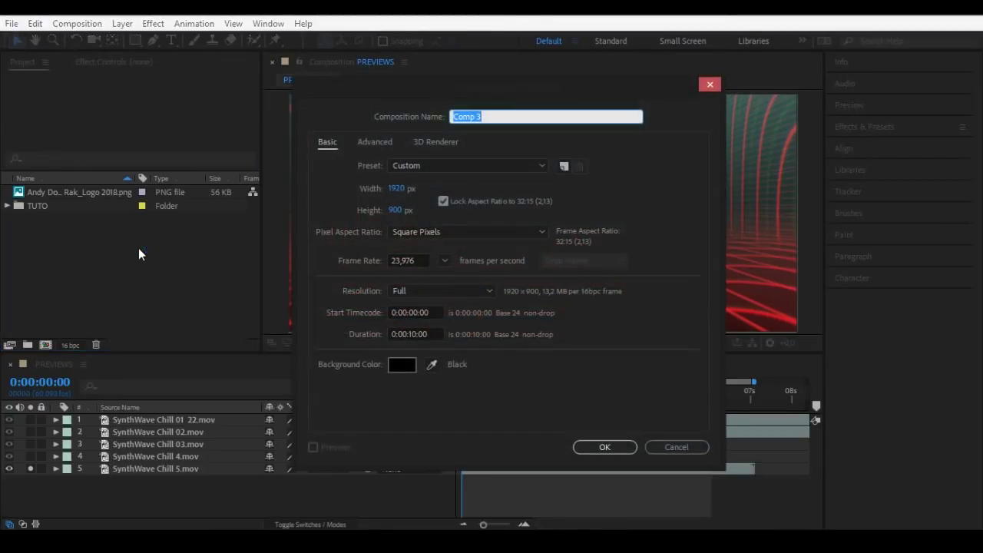
pyautogui.click(443, 201)
pyautogui.click(388, 188)
pyautogui.write('700')
pyautogui.press('Tab')
pyautogui.write('328')
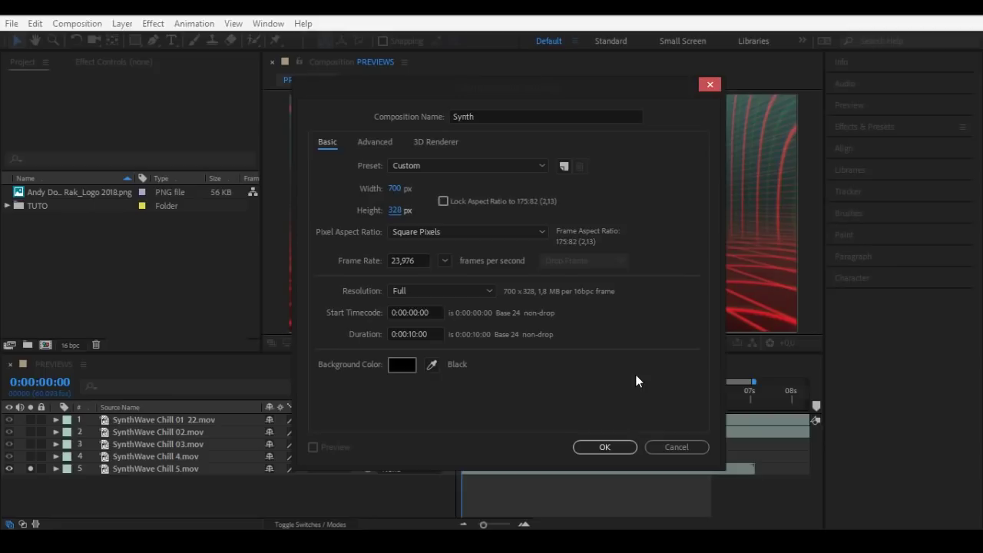
pyautogui.click(613, 448)
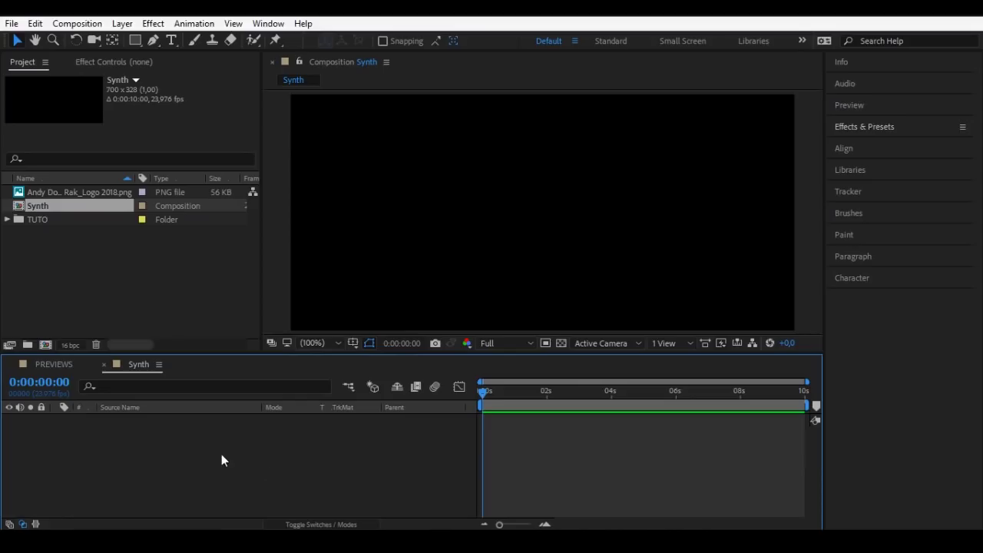
pyautogui.rightClick(222, 459)
# - Add a white solid named Grille and apply the Grid effect to it
pyautogui.moveTo(253, 294)
pyautogui.click(433, 332)
pyautogui.write('Grille')
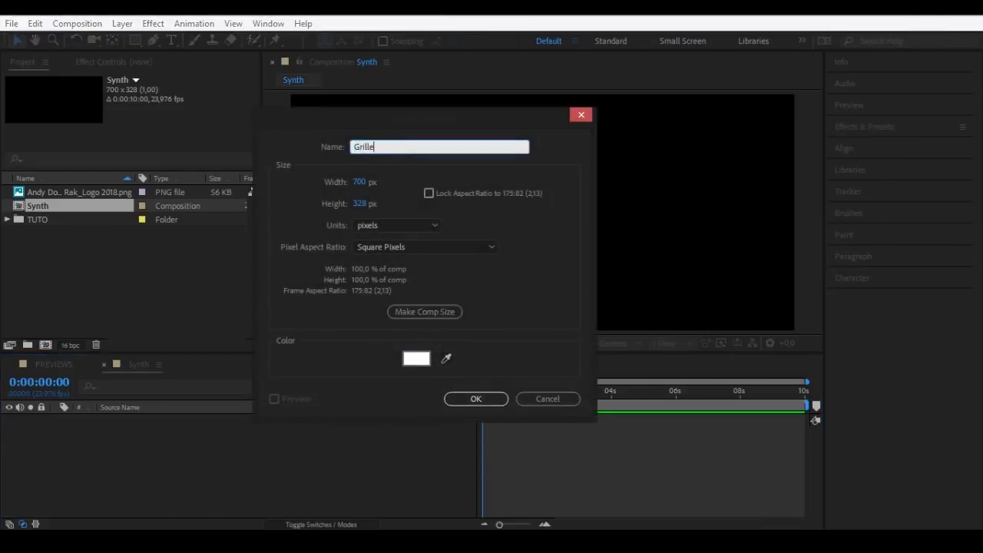
pyautogui.press('Return')
pyautogui.hotkey('ctrl', 'space')
pyautogui.write('Grid')
pyautogui.press('Return')
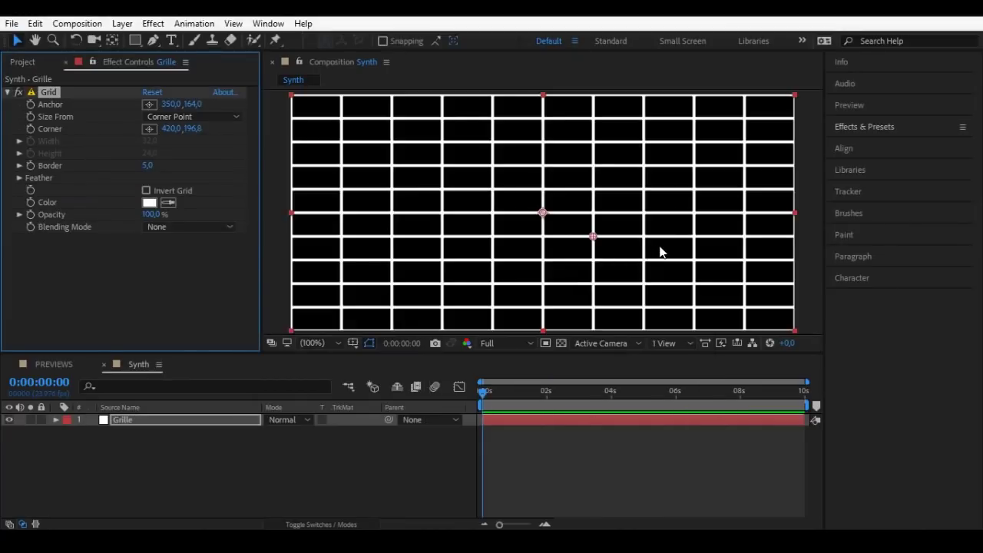
# - Make Grille a 3D layer and rotate it 90° on X to lie flat as a floor
pyautogui.press('F4')
pyautogui.click(371, 420)
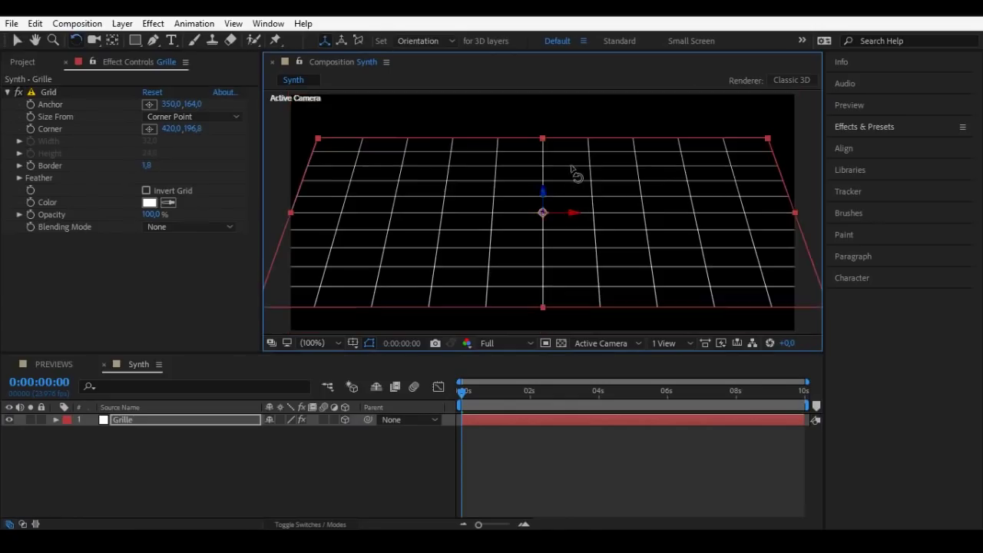
pyautogui.moveTo(575, 176); pyautogui.dragTo(555, 292)
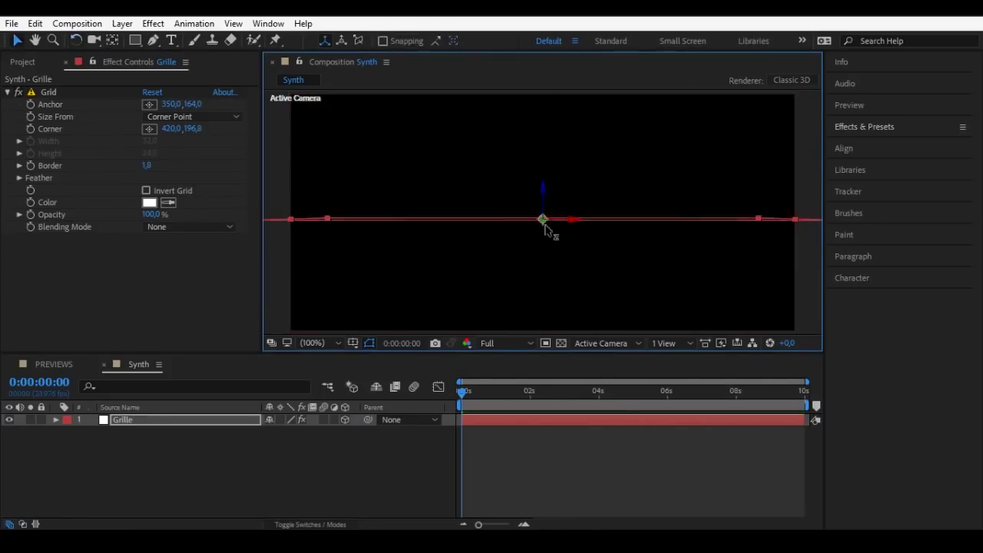
# - Apply CC Tiler at 30% to densify the grid, stretching the layer wider and deeper
pyautogui.hotkey('ctrl', 'space')
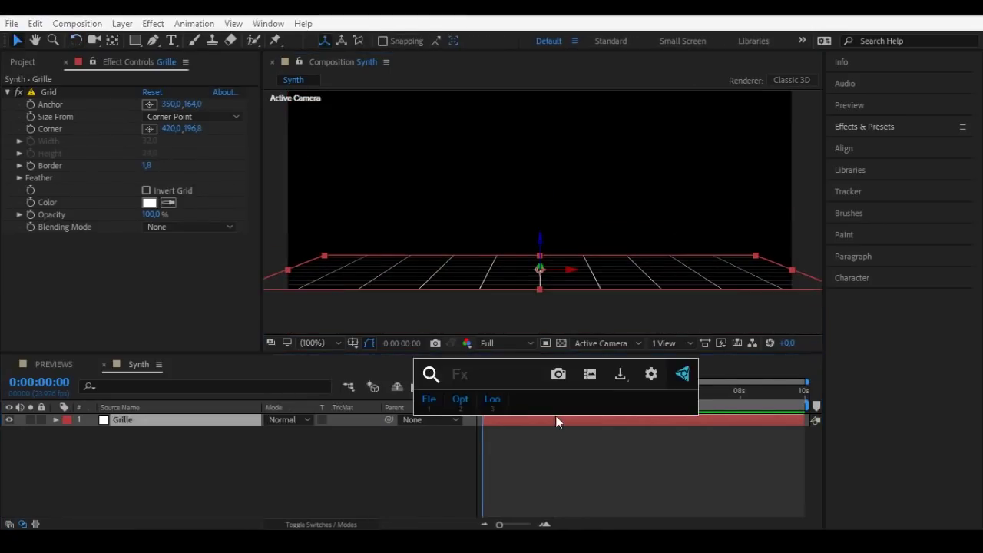
pyautogui.write('cc tiler')
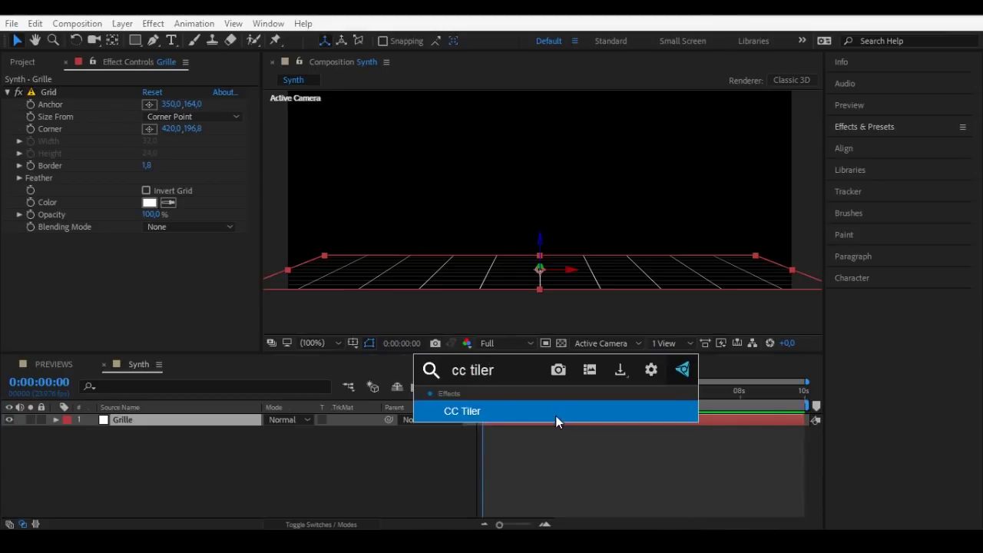
pyautogui.press('Return')
pyautogui.moveTo(153, 251); pyautogui.dragTo(103, 255)
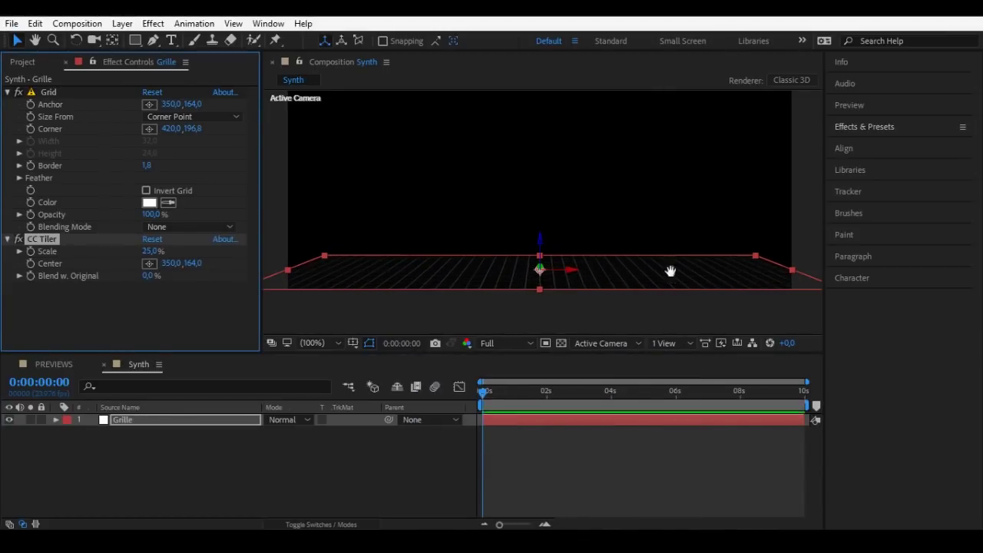
pyautogui.scroll(-2, 670, 271)
pyautogui.moveTo(667, 244); pyautogui.dragTo(715, 233)
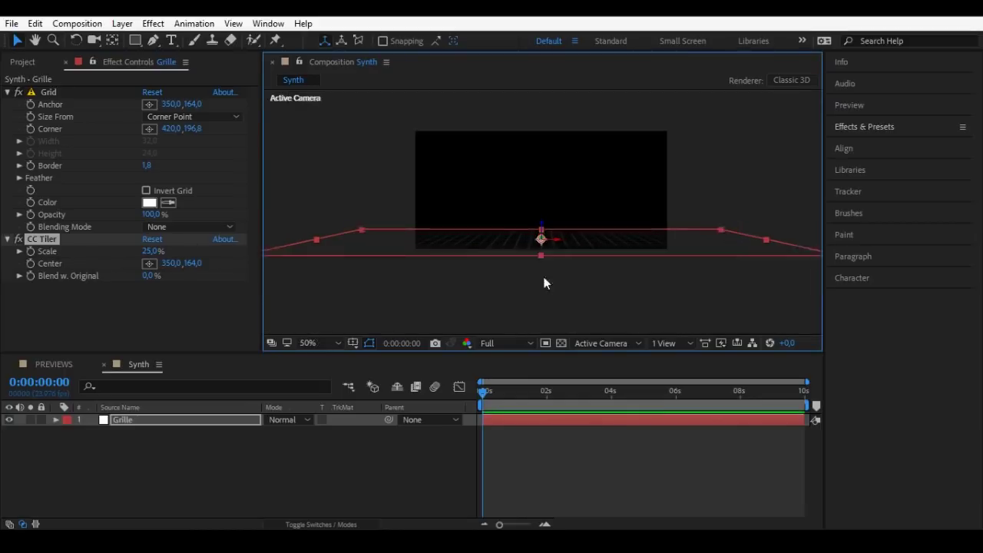
pyautogui.moveTo(540, 249); pyautogui.dragTo(548, 310)
pyautogui.scroll(2, 526, 274)
# - Add Motion Tile with 160×220 output and push the grid back to Z 1217
pyautogui.hotkey('ctrl', 'space')
pyautogui.write('mo')
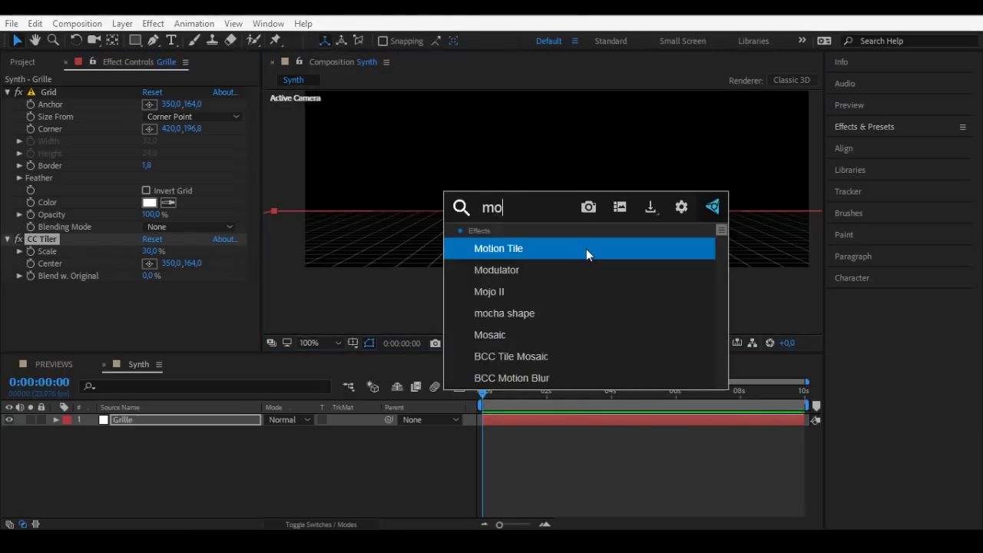
pyautogui.write('tion')
pyautogui.click(586, 249)
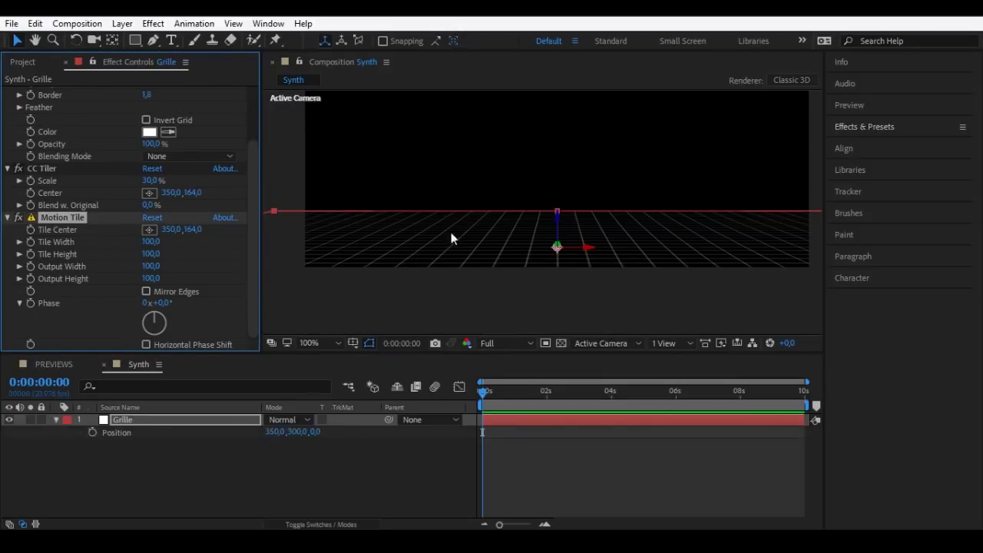
pyautogui.moveTo(313, 432); pyautogui.dragTo(361, 431)
pyautogui.moveTo(150, 265)
pyautogui.mouseDown()
pyautogui.moveTo(154, 279)
pyautogui.moveTo(172, 278)
pyautogui.moveTo(136, 268)
pyautogui.moveTo(153, 268)
pyautogui.mouseUp()
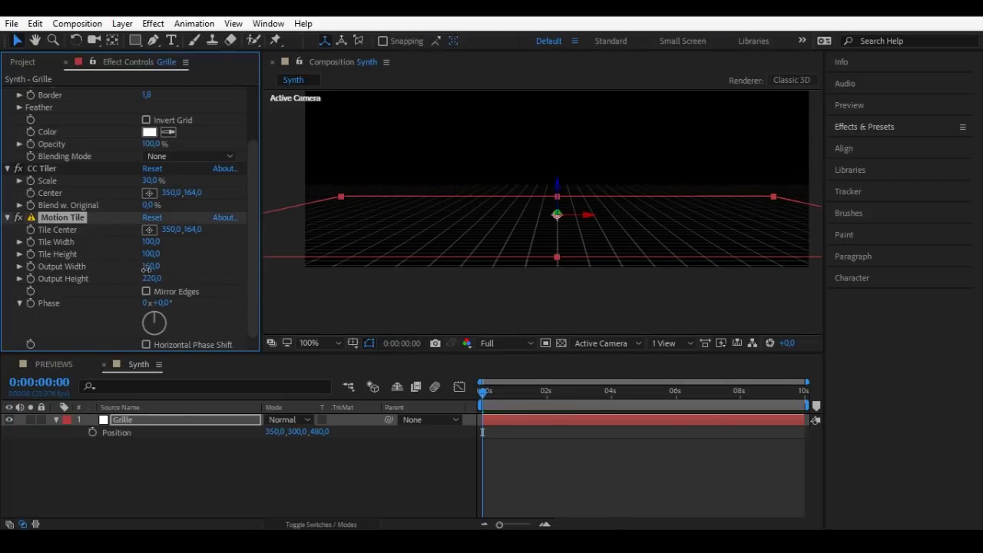
pyautogui.moveTo(779, 206); pyautogui.dragTo(683, 206)
pyautogui.moveTo(467, 226); pyautogui.dragTo(465, 266)
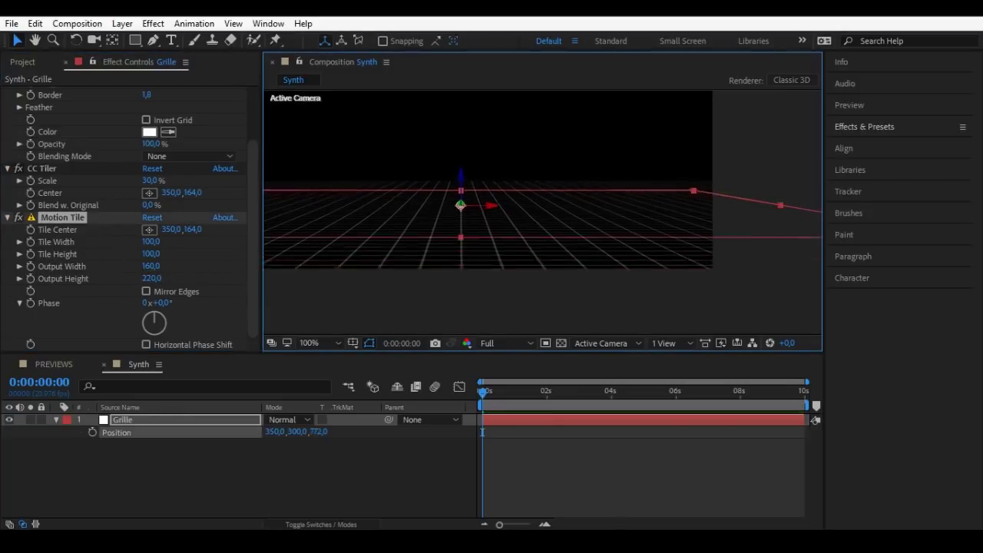
pyautogui.click(331, 344)
pyautogui.click(330, 248)
pyautogui.moveTo(519, 209); pyautogui.dragTo(632, 258)
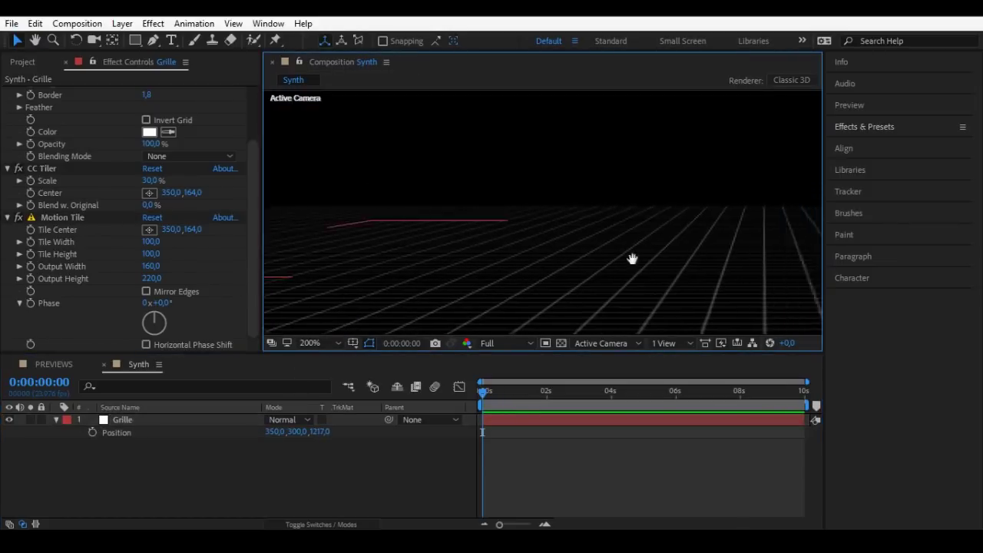
pyautogui.press('/')
# - Create a hidden red solid named Matte
pyautogui.rightClick(247, 476)
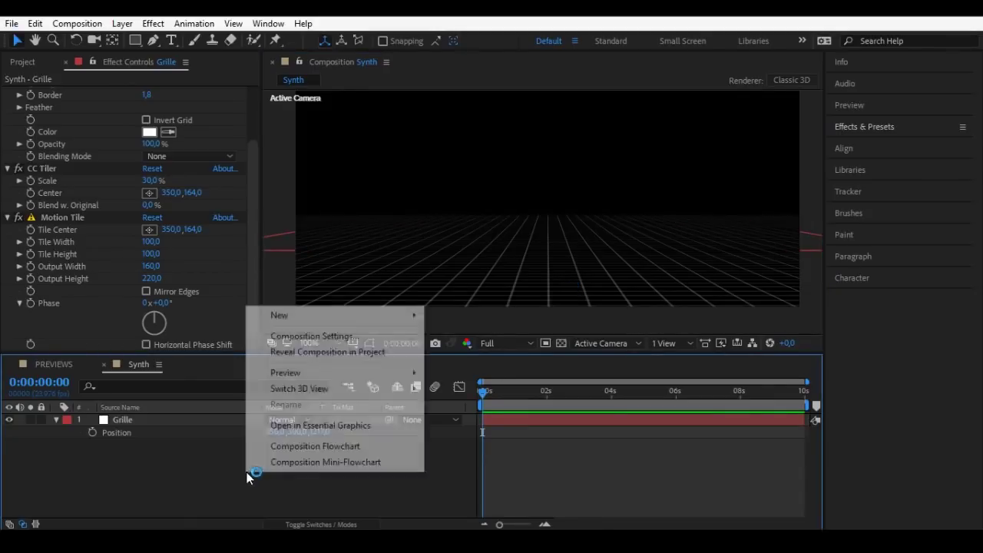
pyautogui.moveTo(296, 315)
pyautogui.click(507, 353)
pyautogui.click(873, 254)
pyautogui.write('M')
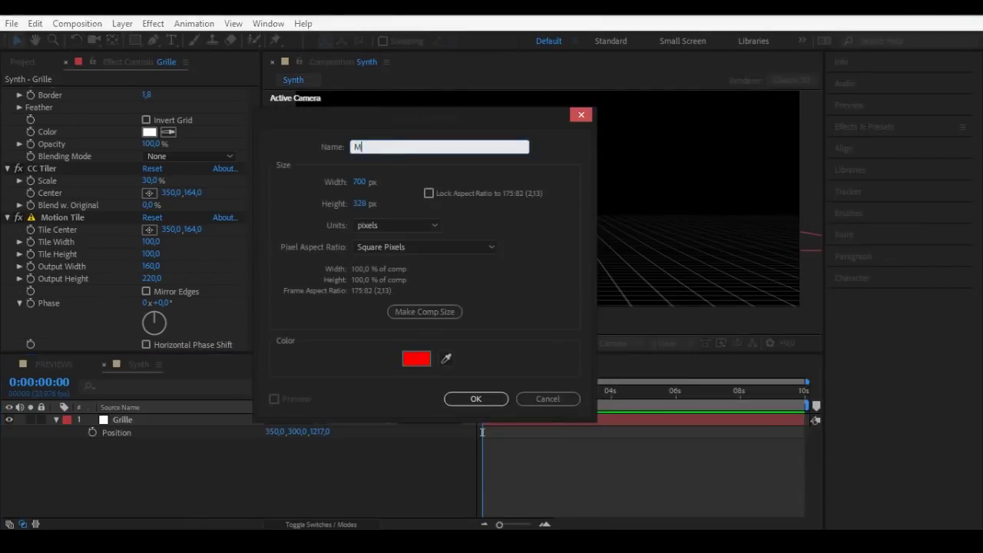
pyautogui.write('atte')
pyautogui.press('Return')
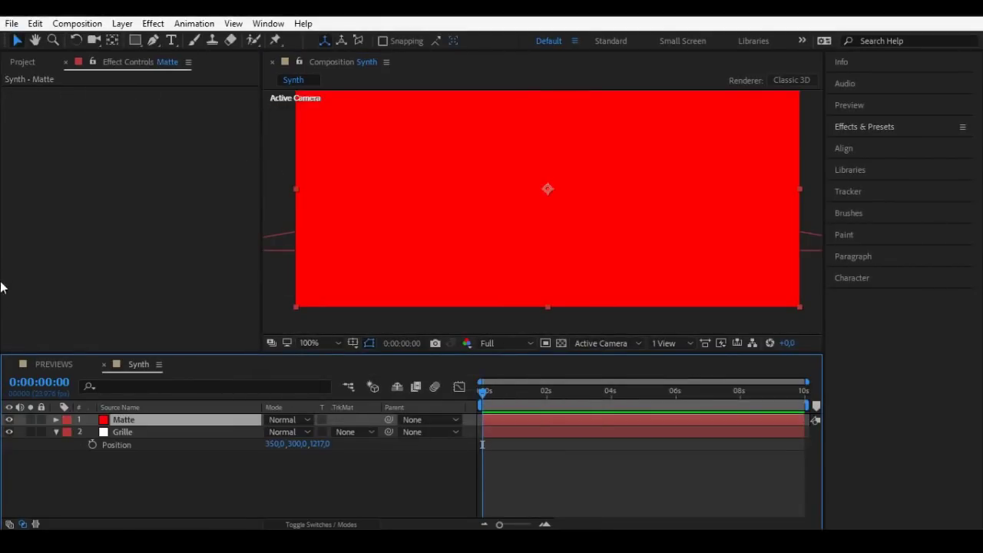
pyautogui.click(10, 419)
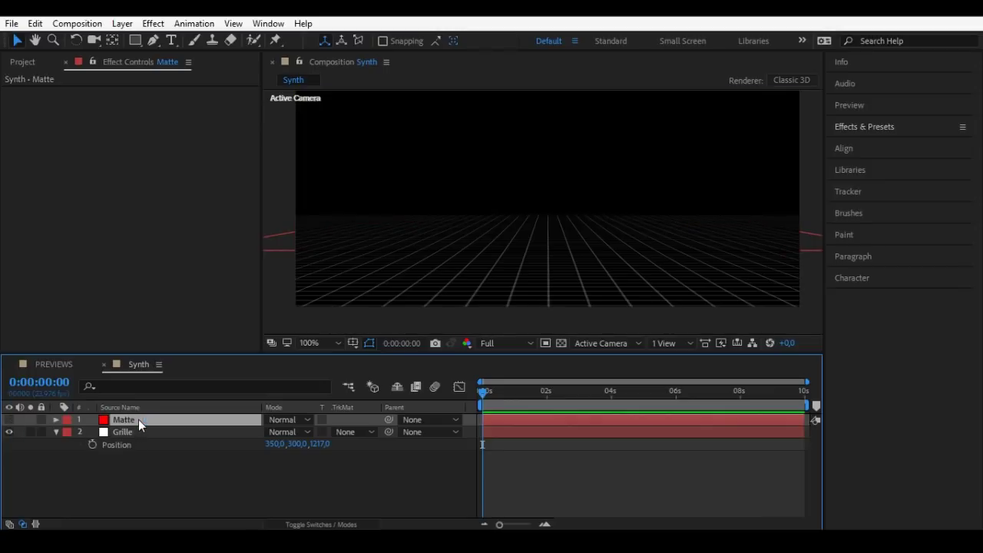
# - Draw a closed Pen mask on Matte curving along the horizon
pyautogui.click(153, 40)
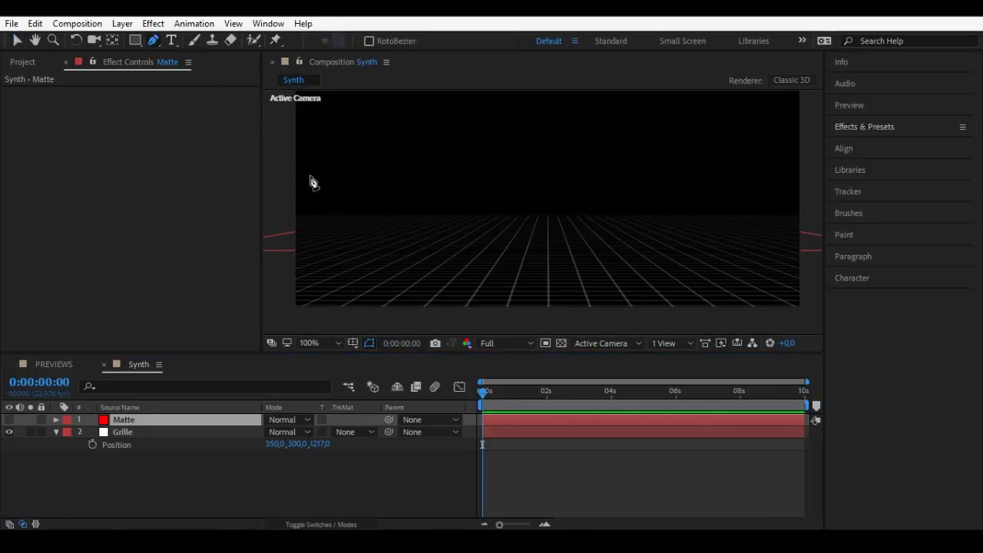
pyautogui.moveTo(309, 182); pyautogui.dragTo(313, 191)
pyautogui.click(292, 152)
pyautogui.moveTo(308, 227)
pyautogui.mouseDown()
pyautogui.moveTo(316, 239)
pyautogui.moveTo(394, 240)
pyautogui.mouseUp()
pyautogui.moveTo(649, 244)
pyautogui.mouseDown()
pyautogui.moveTo(706, 244)
pyautogui.moveTo(625, 246)
pyautogui.moveTo(813, 190)
pyautogui.mouseUp()
pyautogui.press(',')
pyautogui.press(',')
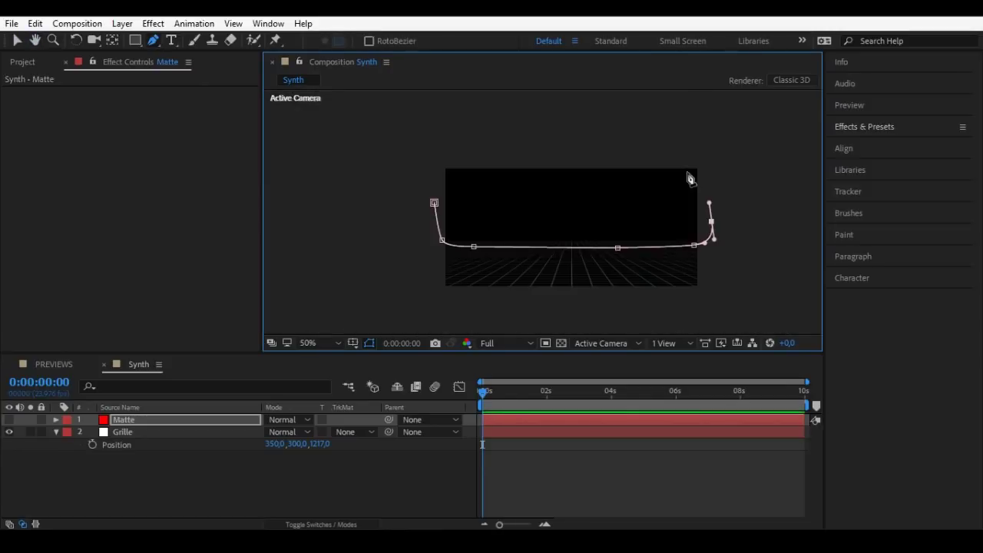
pyautogui.click(434, 204)
# - Set Grille's track matte to Matte Alpha Inverted and feather the mask 67 px
pyautogui.click(352, 431)
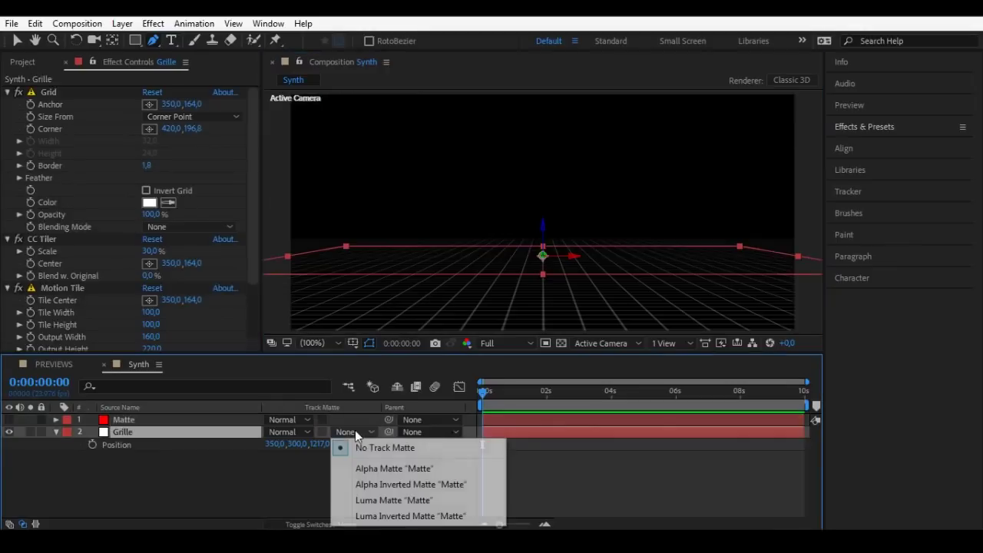
pyautogui.click(400, 488)
pyautogui.press('f')
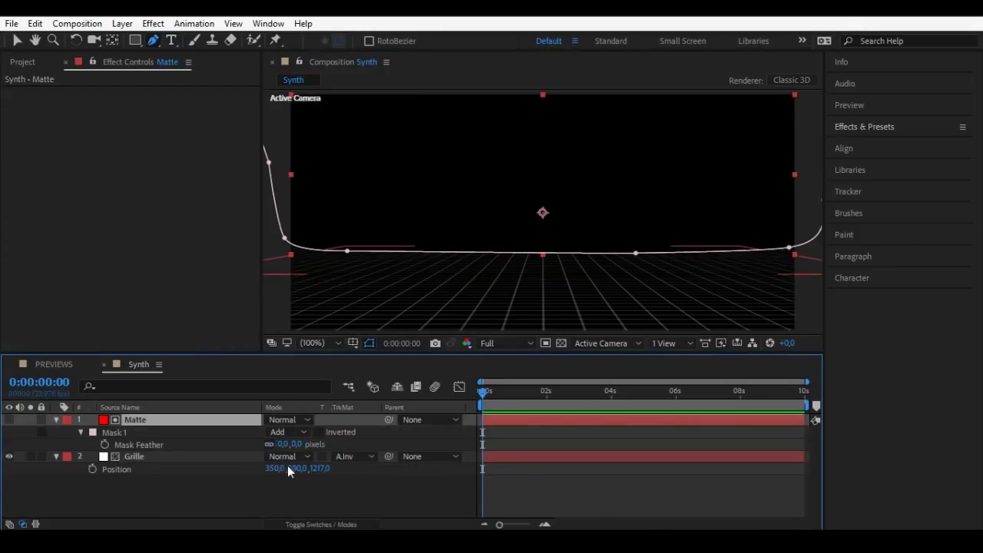
pyautogui.moveTo(297, 445); pyautogui.dragTo(331, 439)
pyautogui.click(571, 442)
pyautogui.scroll(2, 537, 265)
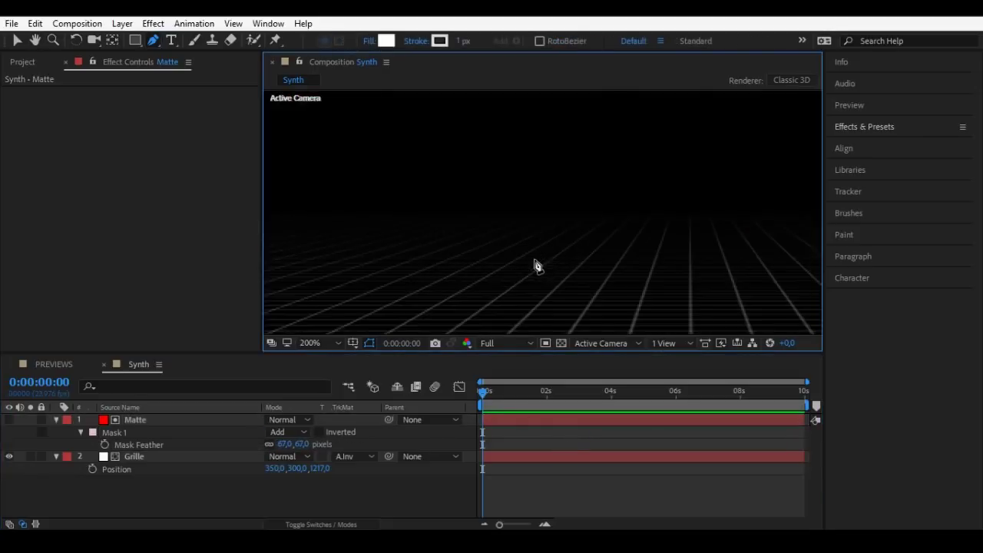
pyautogui.scroll(-2, 406, 290)
pyautogui.click(9, 420)
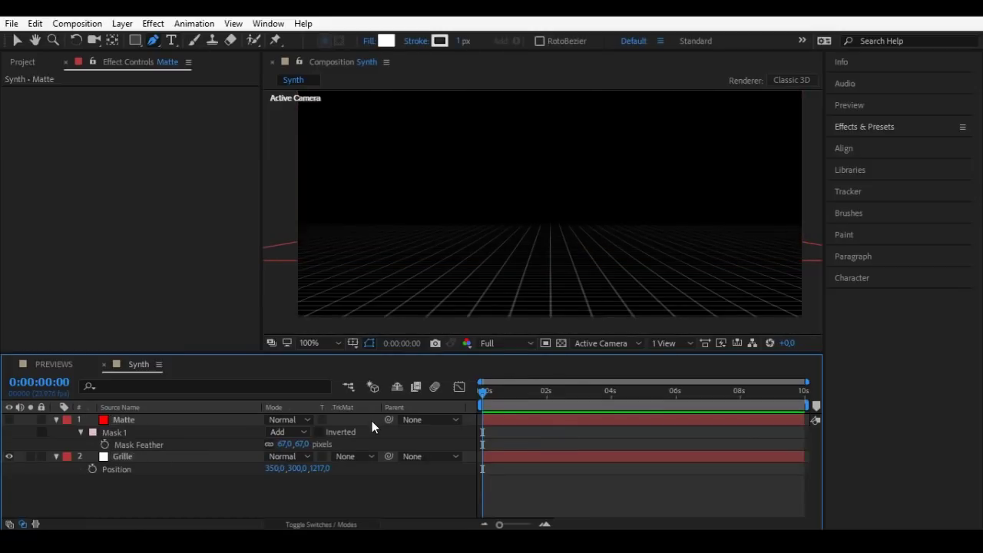
pyautogui.click(209, 419)
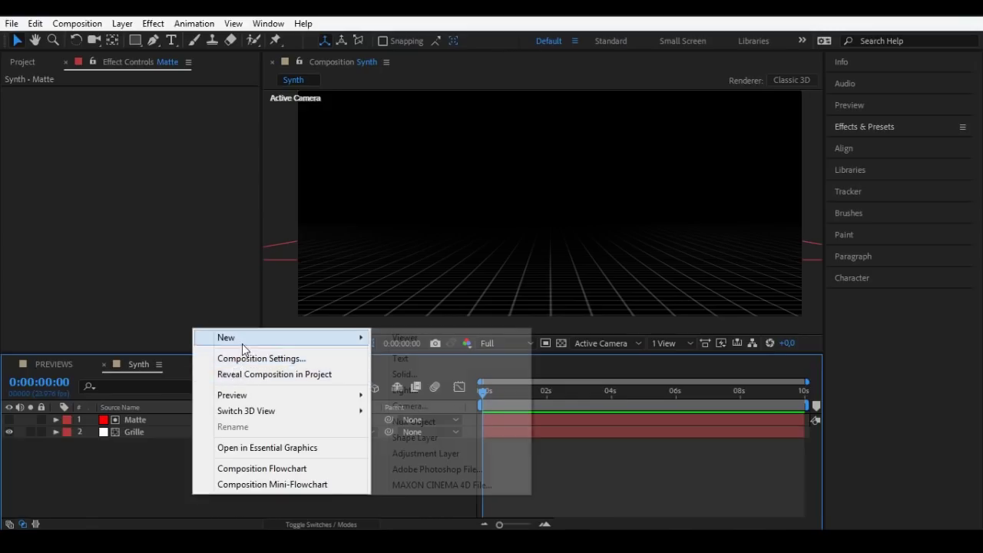
# - Create a purple solid named Sun
pyautogui.click(438, 374)
pyautogui.write('Sun')
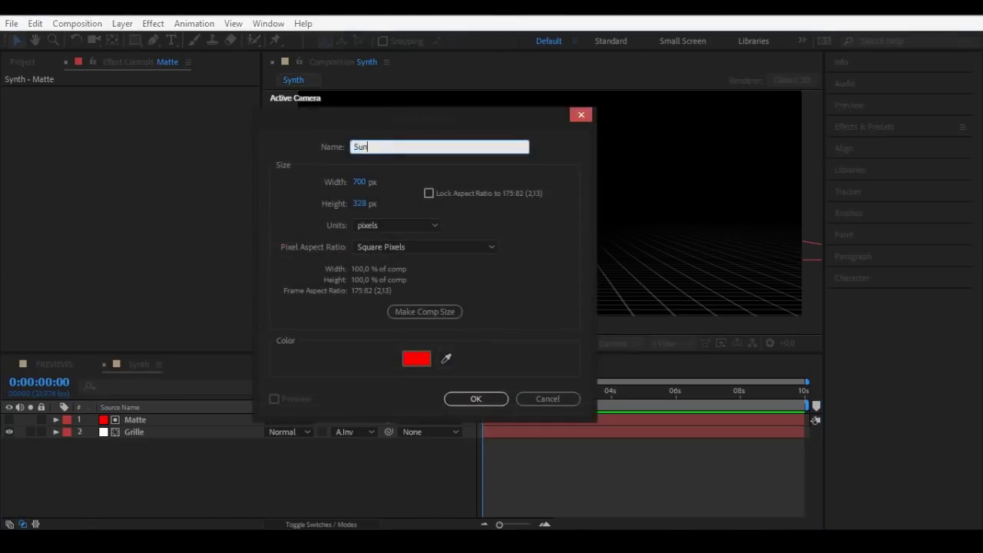
pyautogui.click(779, 313)
pyautogui.click(902, 259)
pyautogui.press('Return')
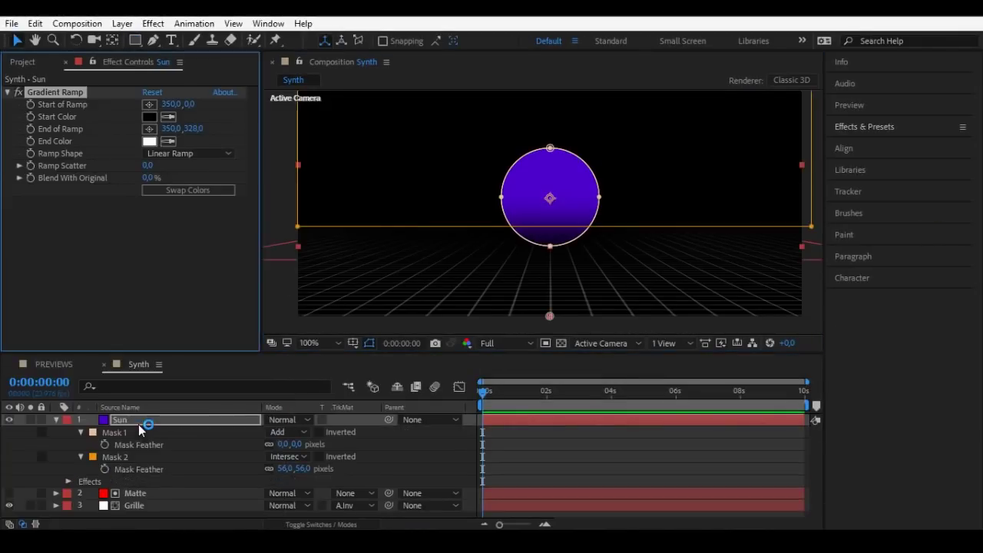
# - Set the sun's Gradient Ramp to fade from light purple to cyan
pyautogui.click(706, 269)
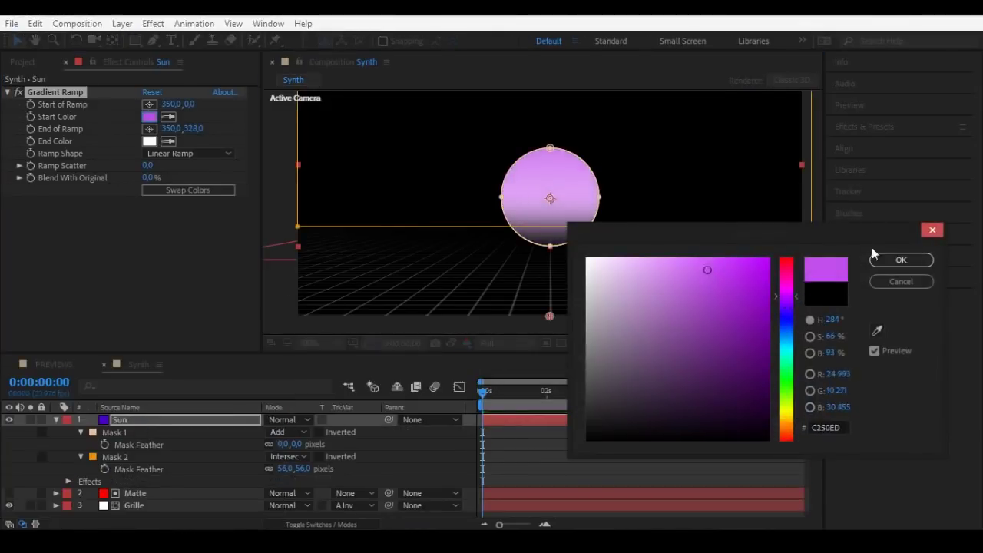
pyautogui.click(899, 260)
pyautogui.click(149, 141)
pyautogui.click(743, 244)
pyautogui.click(898, 259)
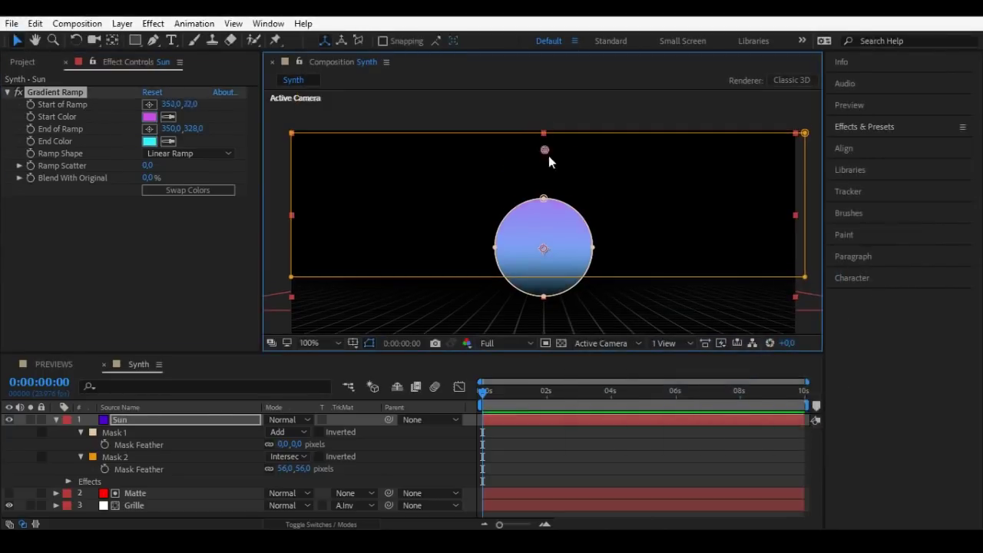
# - Collapse all expanded layer properties and reselect the Sun layer
pyautogui.click(695, 441)
pyautogui.press('u')
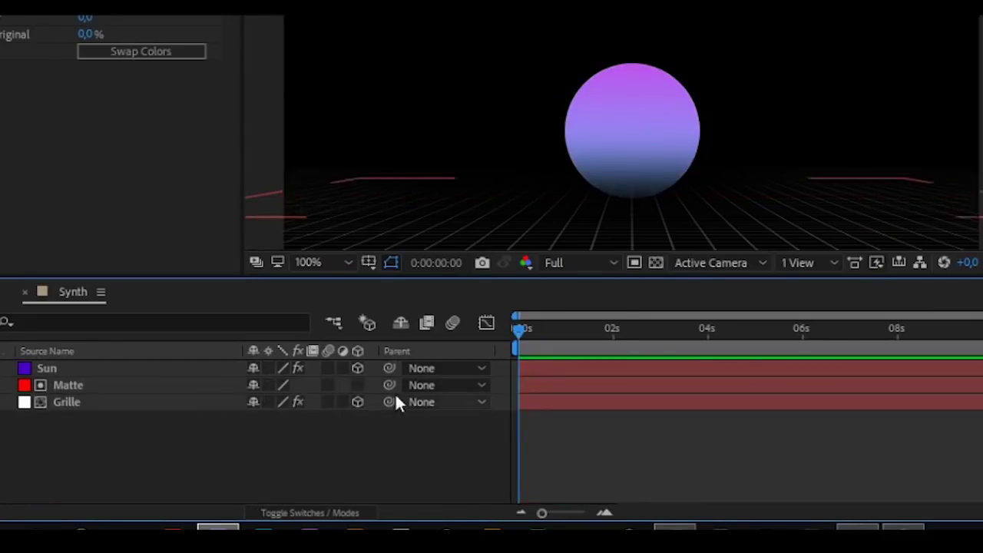
pyautogui.click(92, 367)
pyautogui.hotkey('ctrl', 'shift', 'y')
# - Create a cyan solid named Pics and make it a 3D layer
pyautogui.click(416, 358)
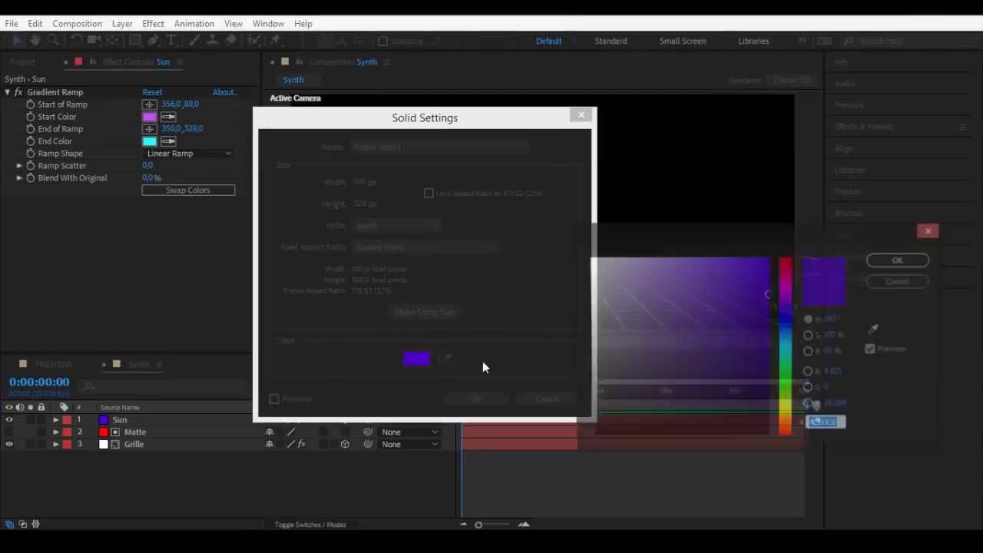
pyautogui.click(790, 350)
pyautogui.press('Return')
pyautogui.write('Pic')
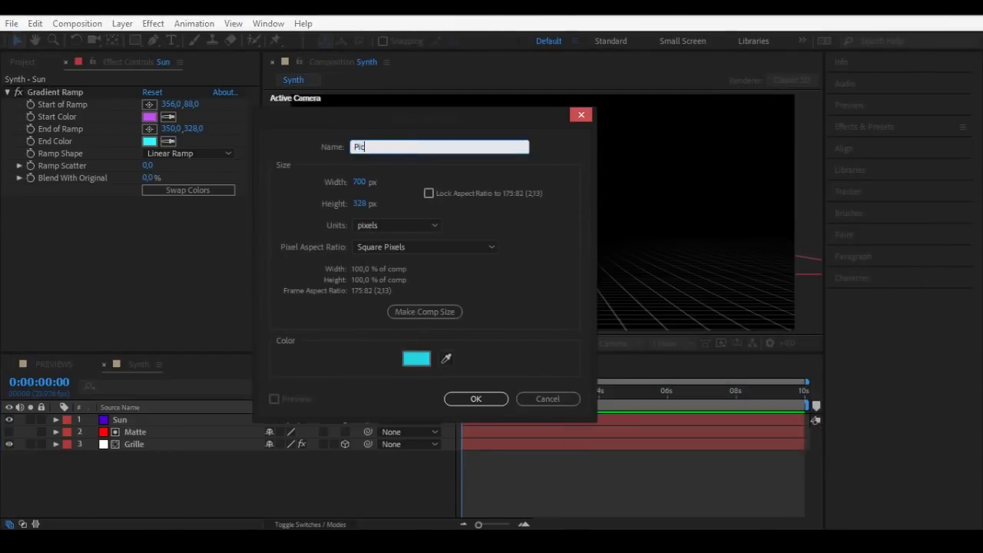
pyautogui.write('s')
pyautogui.press('Return')
pyautogui.click(344, 419)
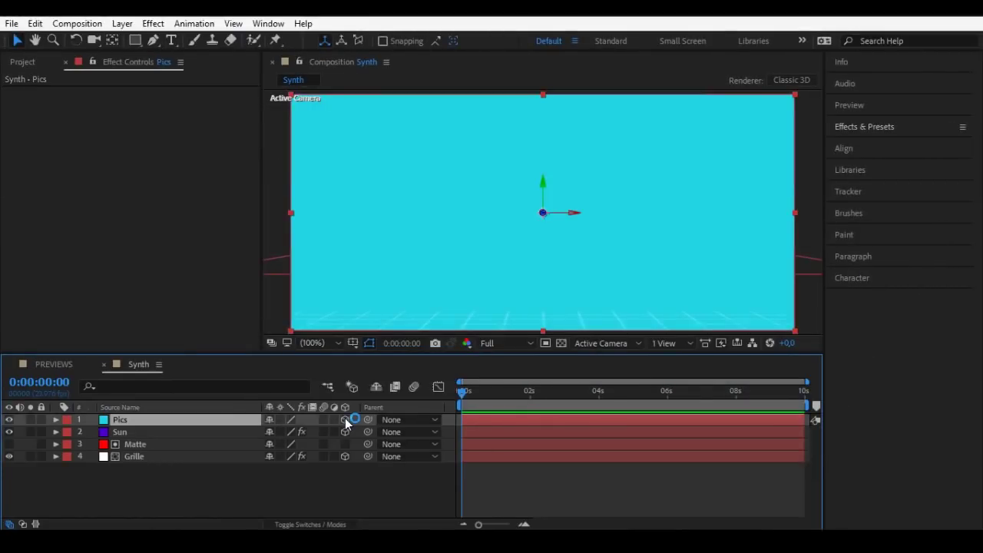
# - Hide Pics and start a zigzag mountain mask along the horizon's right side
pyautogui.press('g')
pyautogui.click(9, 420)
pyautogui.click(294, 237)
pyautogui.scroll(2, 677, 235)
pyautogui.click(682, 238)
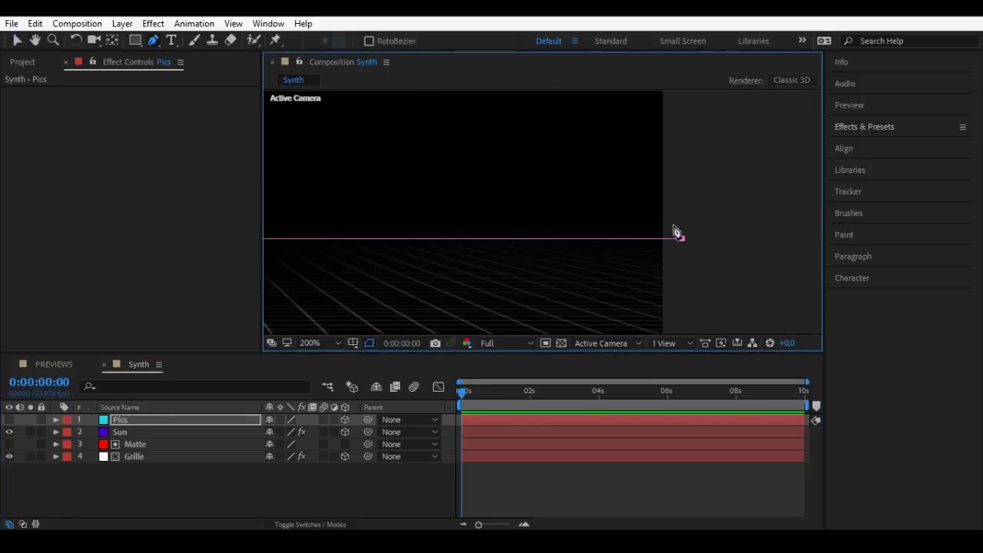
pyautogui.click(673, 225)
pyautogui.click(637, 227)
pyautogui.click(347, 222)
pyautogui.moveTo(351, 229); pyautogui.dragTo(569, 229)
# - Extend the mountain ridge to the left edge and close the mask below the horizon
pyautogui.click(417, 221)
pyautogui.click(351, 239)
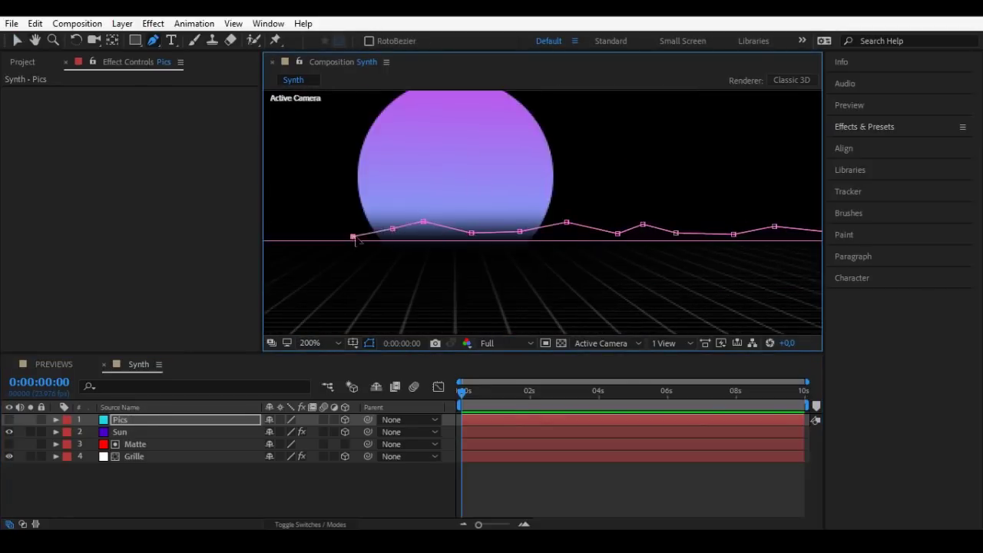
pyautogui.moveTo(307, 239); pyautogui.dragTo(434, 239)
pyautogui.click(407, 240)
pyautogui.click(338, 241)
pyautogui.moveTo(330, 241); pyautogui.dragTo(567, 241)
pyautogui.click(351, 227)
pyautogui.click(314, 235)
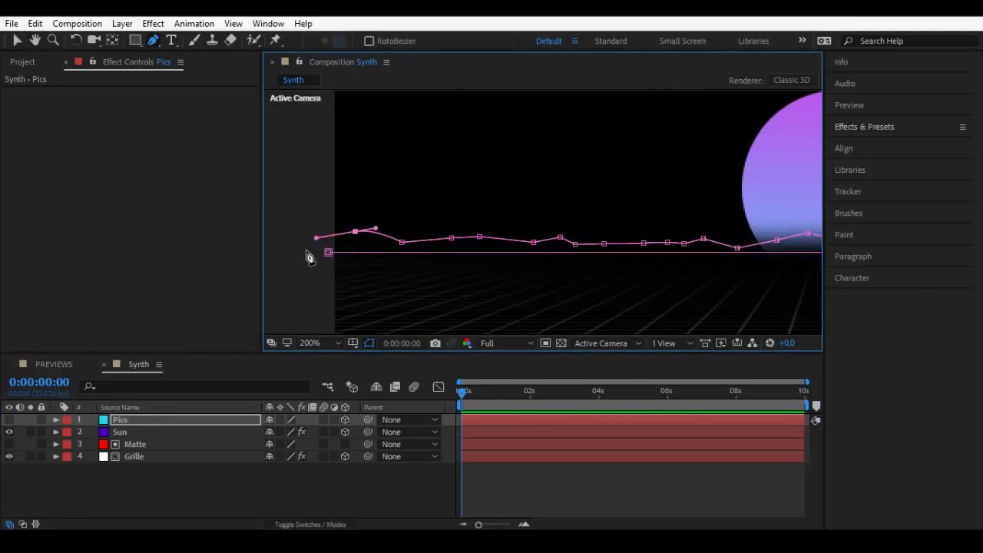
pyautogui.click(307, 253)
pyautogui.moveTo(657, 251); pyautogui.dragTo(409, 245)
pyautogui.press('v')
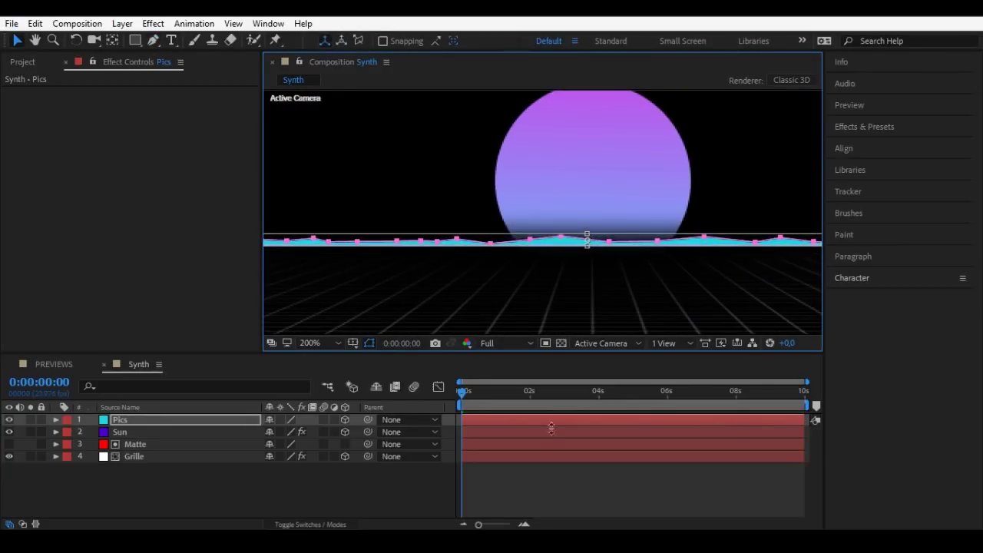
pyautogui.click(382, 453)
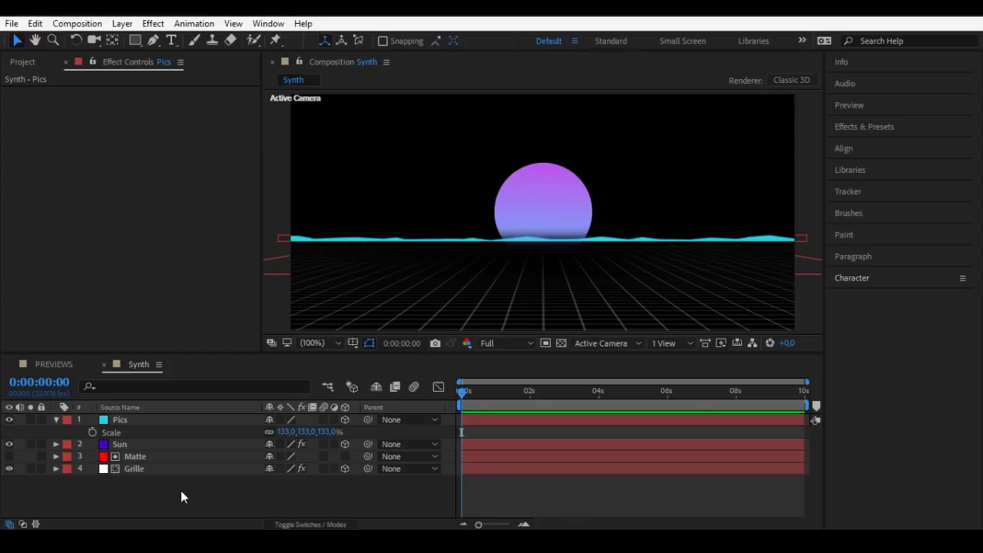
# - Create a solid named BG and move it to the bottom of the layer stack
pyautogui.rightClick(192, 490)
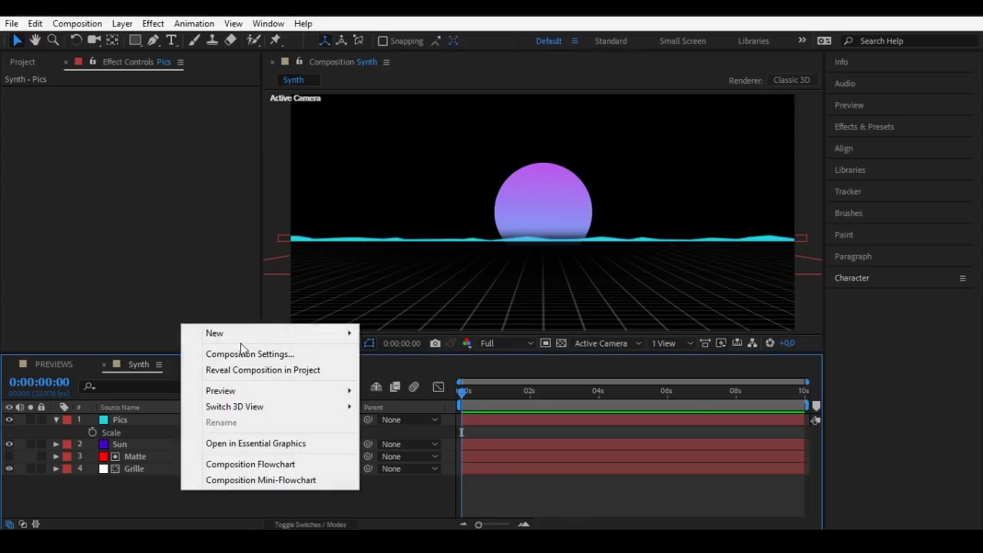
pyautogui.moveTo(230, 331)
pyautogui.click(444, 371)
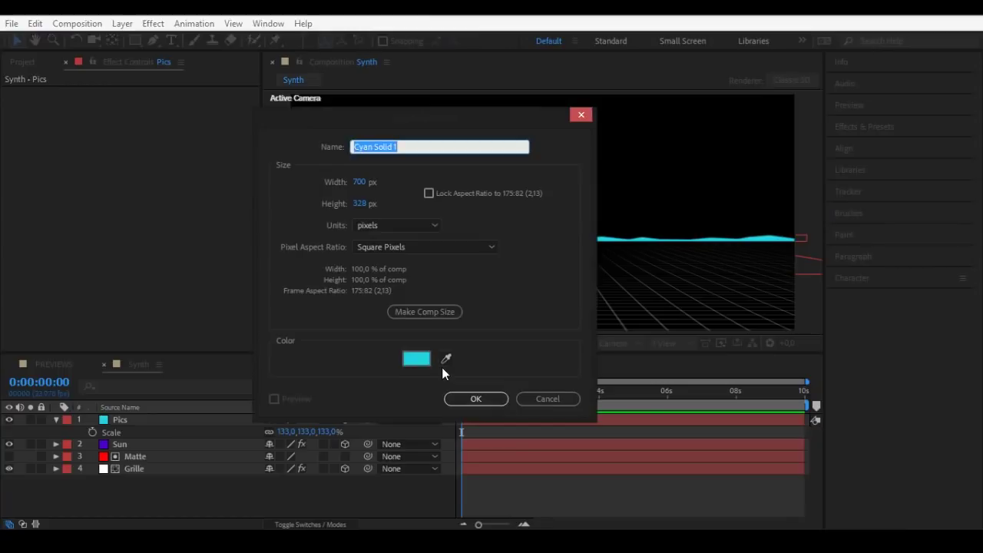
pyautogui.write('BG')
pyautogui.press('Return')
pyautogui.moveTo(153, 423); pyautogui.dragTo(167, 488)
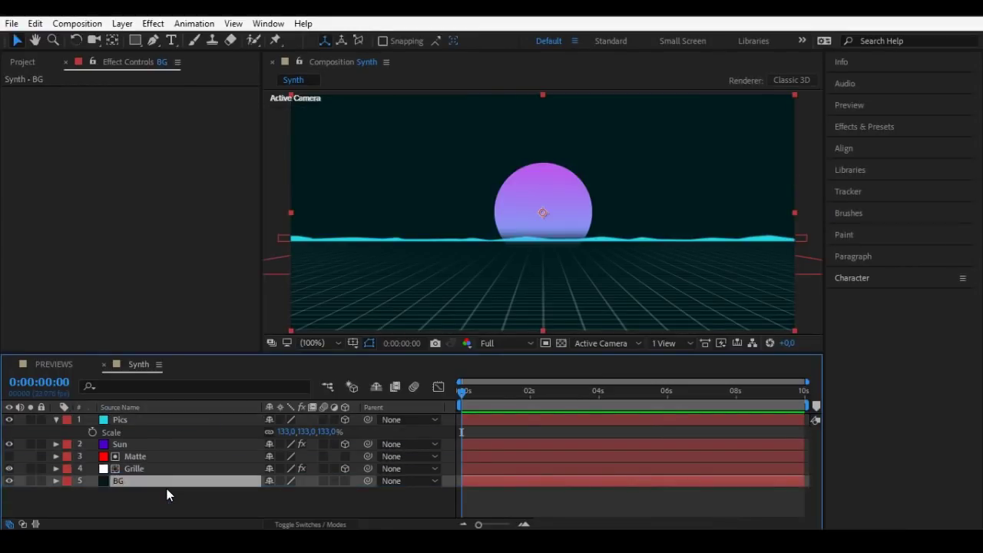
# - Apply 4-Color Gradient to BG and set all four colours to dark navy
pyautogui.hotkey('ctrl', 'space')
pyautogui.write('4')
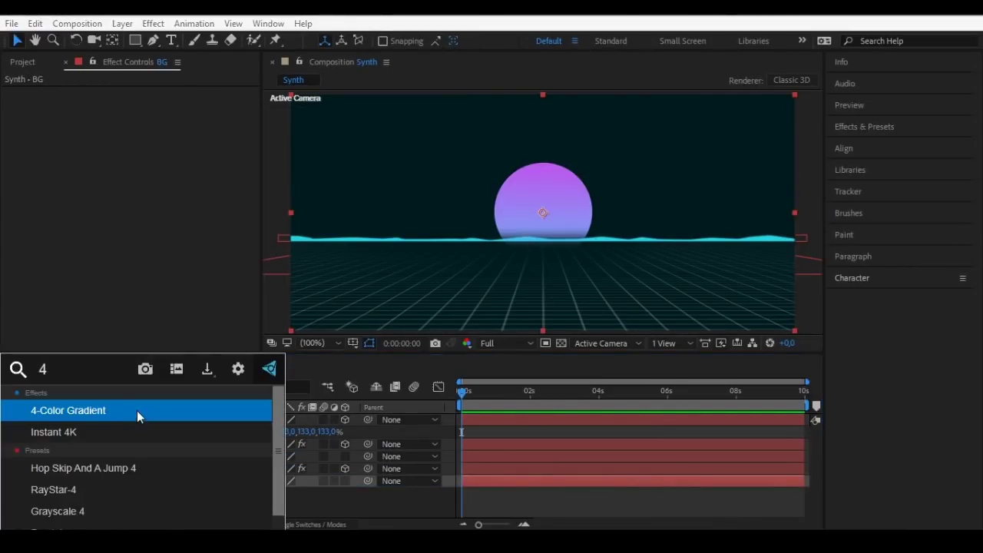
pyautogui.click(137, 410)
pyautogui.click(149, 128)
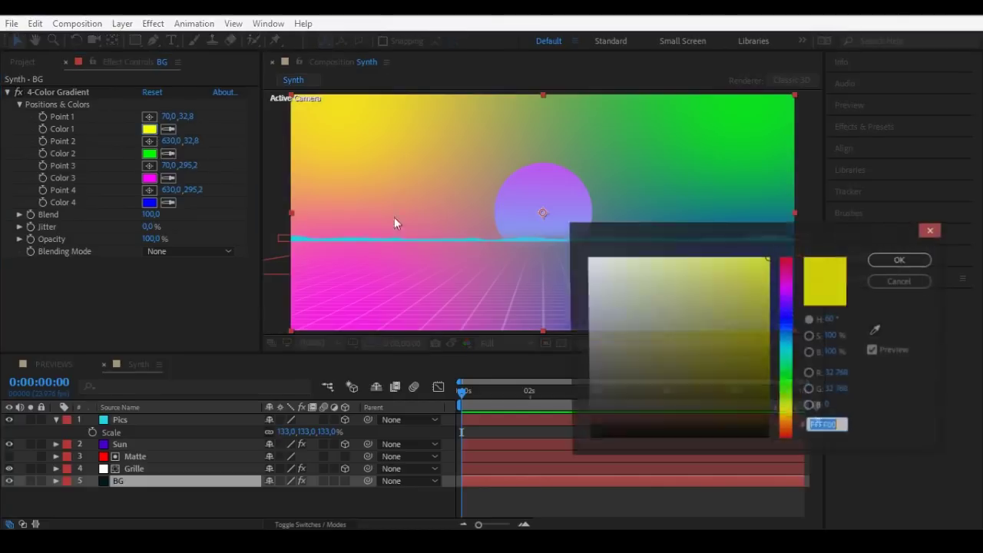
pyautogui.click(787, 316)
pyautogui.click(751, 422)
pyautogui.click(901, 259)
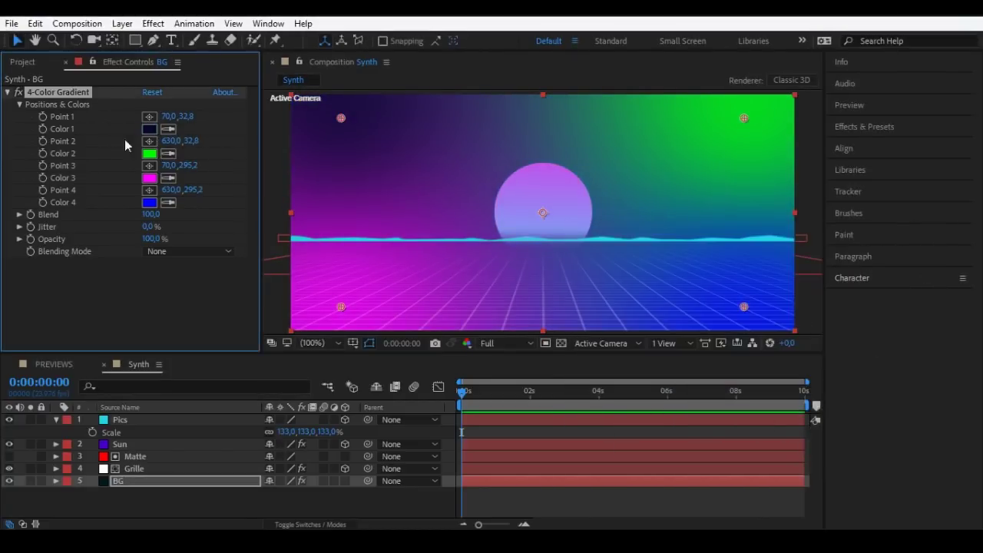
pyautogui.click(150, 129)
pyautogui.click(167, 178)
pyautogui.click(149, 152)
pyautogui.click(168, 202)
pyautogui.click(149, 177)
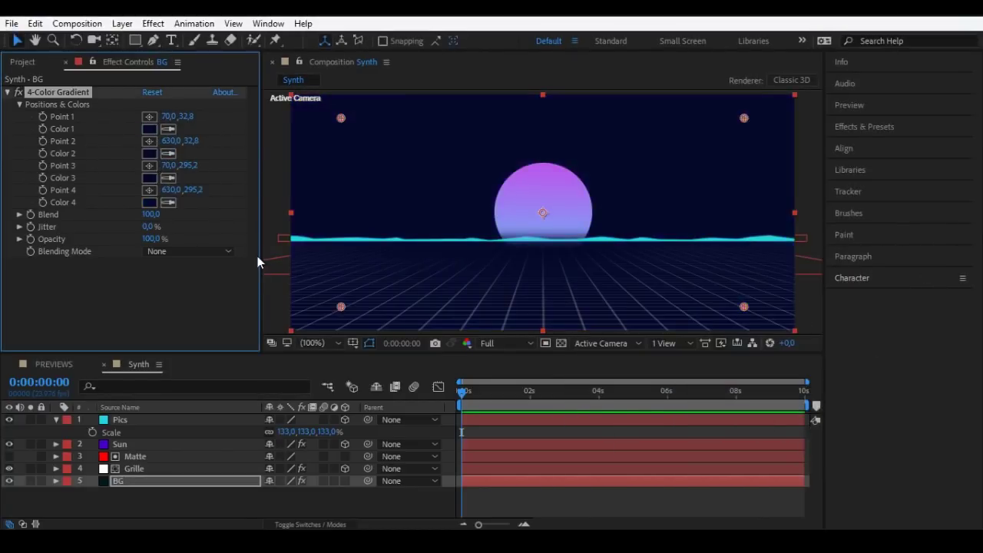
# - Change gradient Colors 1 and 2 to deep purple
pyautogui.click(151, 129)
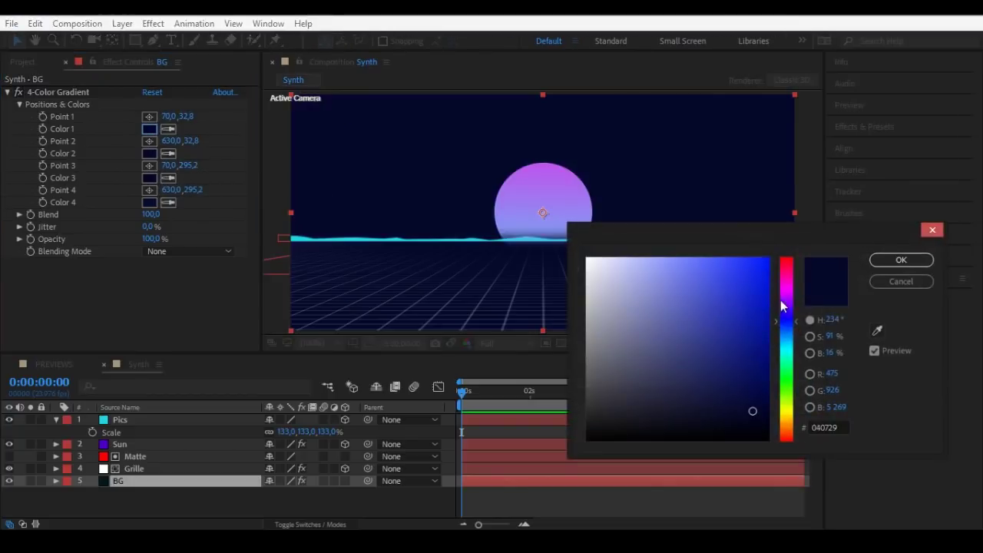
pyautogui.click(784, 294)
pyautogui.click(751, 386)
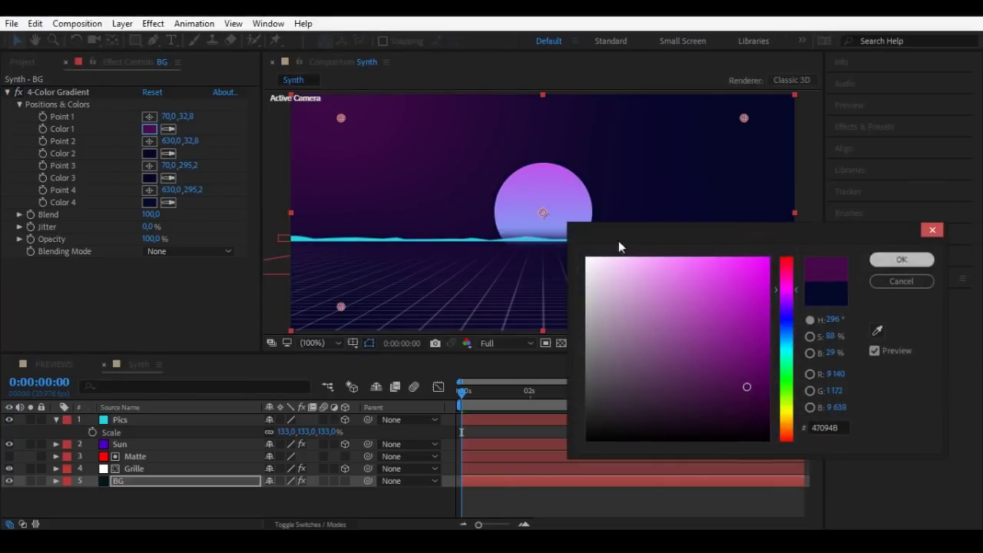
pyautogui.press('Return')
pyautogui.click(153, 154)
pyautogui.click(786, 297)
pyautogui.click(712, 391)
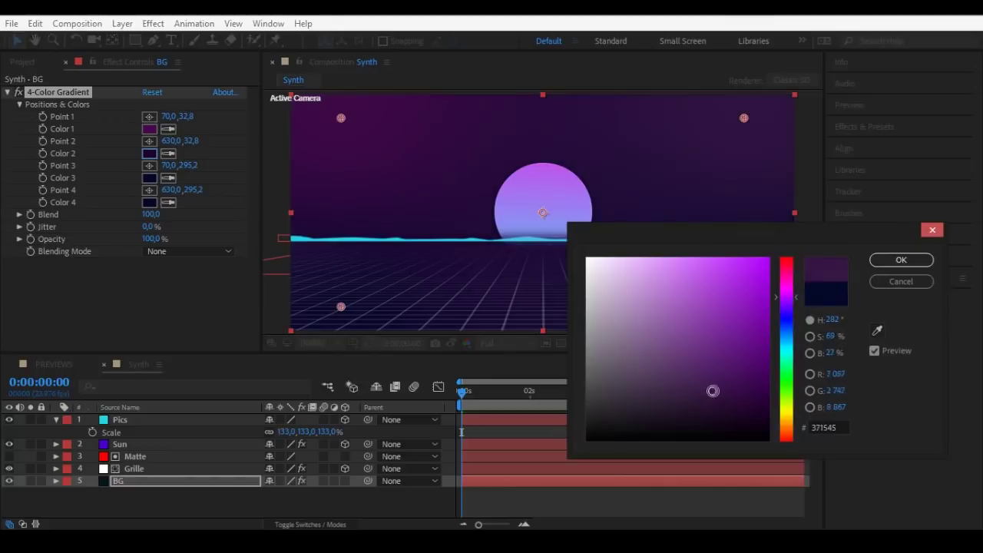
pyautogui.click(729, 405)
pyautogui.click(902, 261)
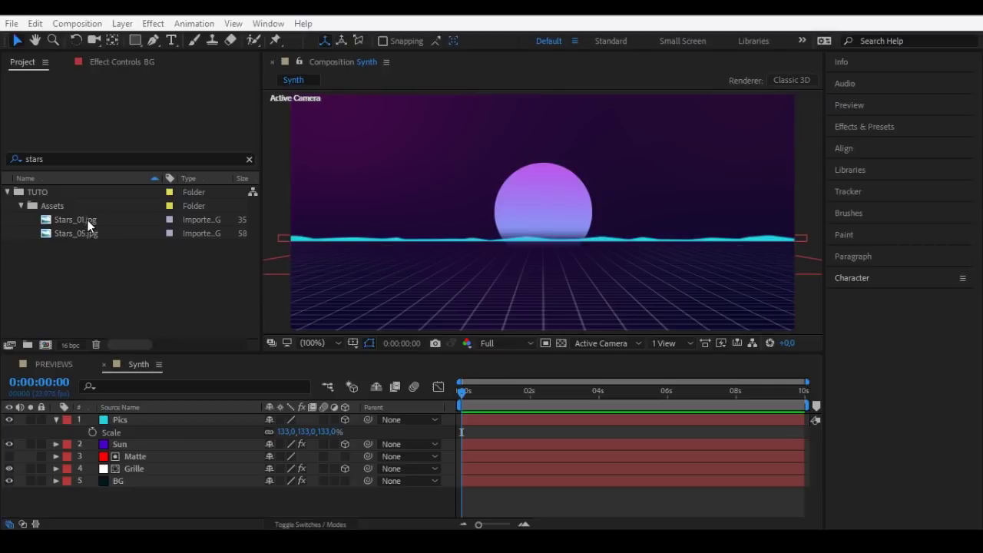
# - Add Stars_01.jpg to the comp, scale it to about 31% and blend it in Add mode
pyautogui.moveTo(86, 220)
pyautogui.mouseDown()
pyautogui.moveTo(121, 316)
pyautogui.moveTo(128, 477)
pyautogui.mouseUp()
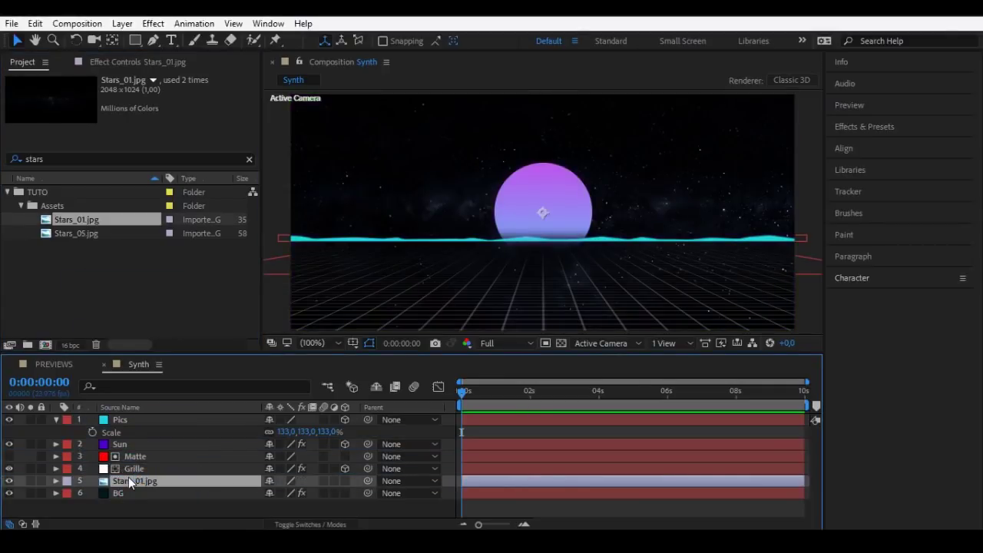
pyautogui.press('s')
pyautogui.moveTo(311, 493)
pyautogui.mouseDown()
pyautogui.moveTo(258, 490)
pyautogui.moveTo(263, 482)
pyautogui.mouseUp()
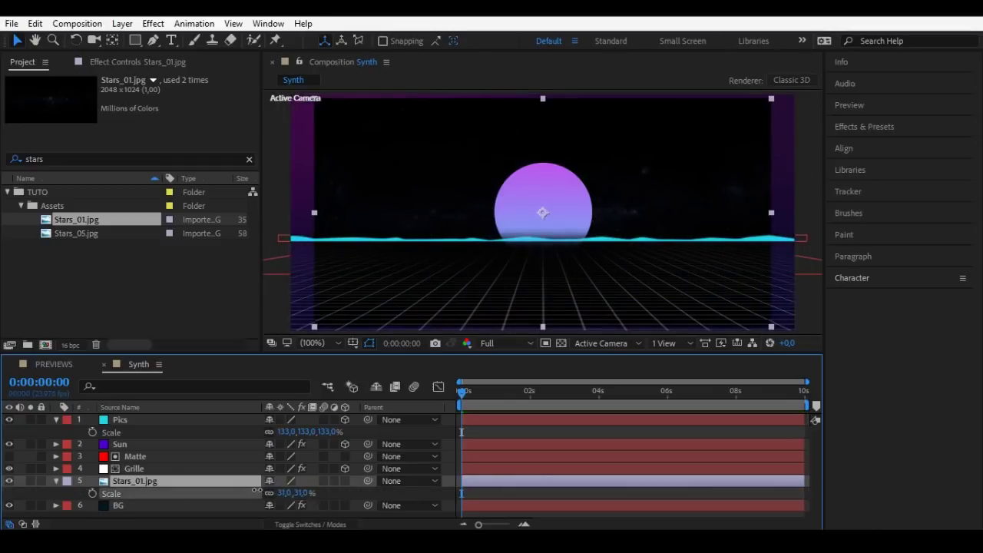
pyautogui.press('Return')
pyautogui.press('F4')
pyautogui.click(273, 483)
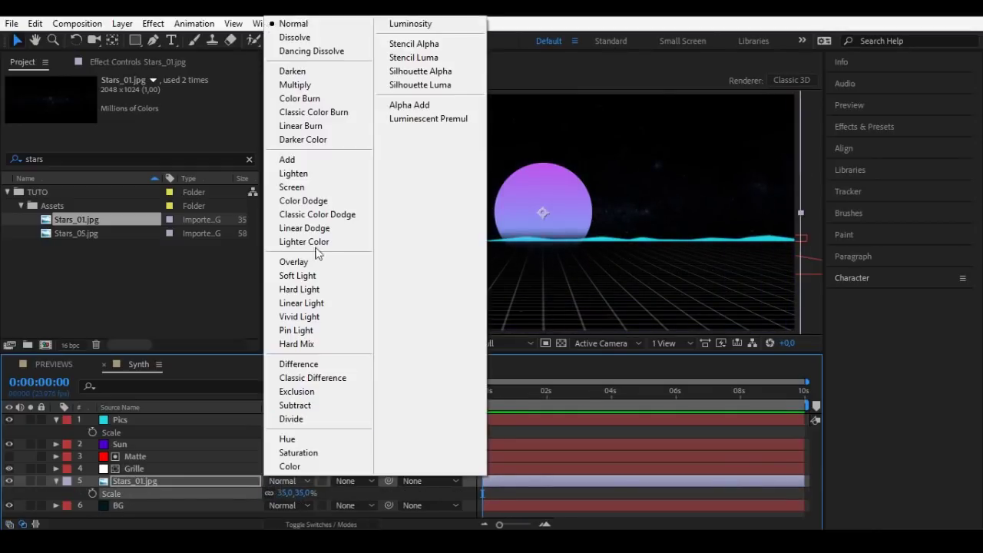
pyautogui.click(290, 162)
# - Mask the stars to the sky above the horizon with a 24-pixel feather
pyautogui.press('q')
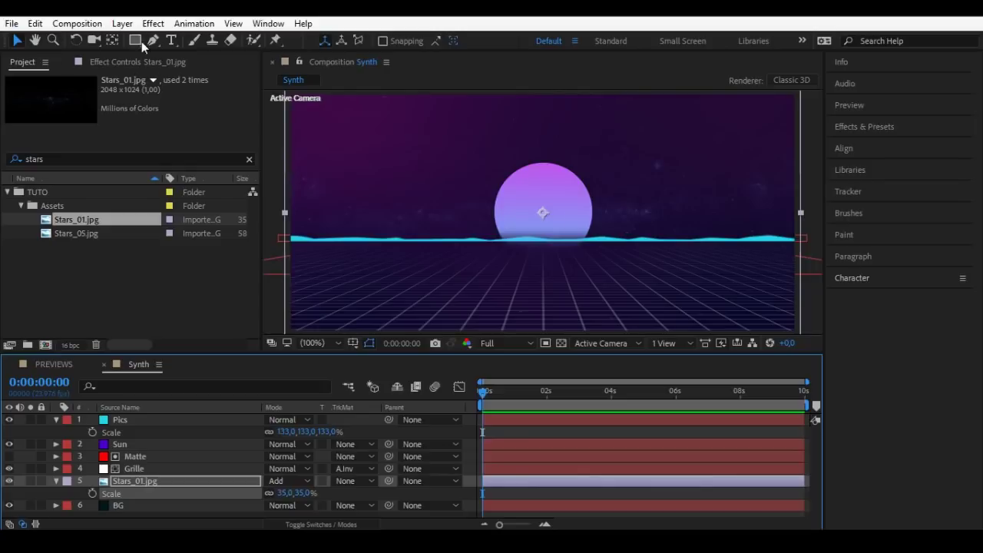
pyautogui.press(',')
pyautogui.moveTo(399, 135); pyautogui.dragTo(690, 238)
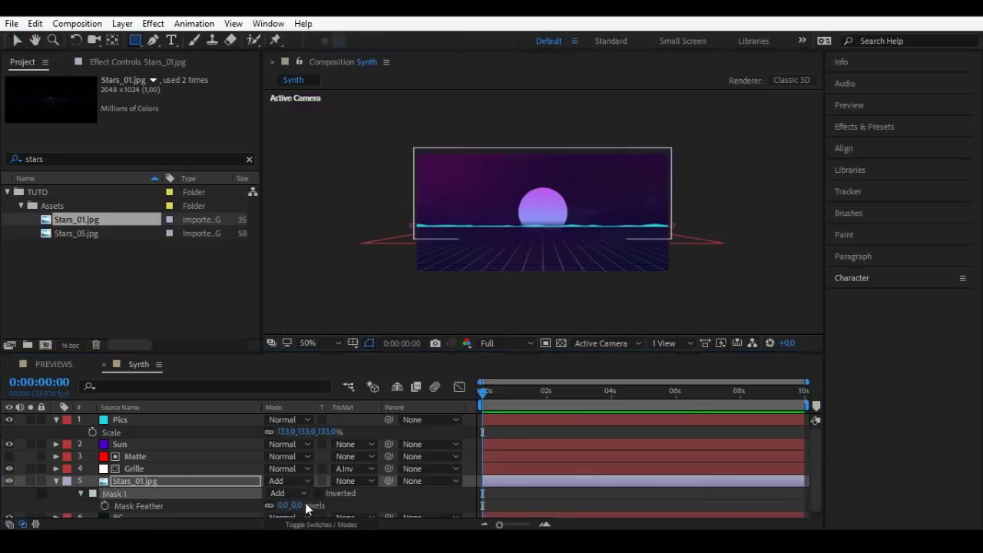
pyautogui.press('f')
pyautogui.moveTo(305, 504); pyautogui.dragTo(311, 505)
pyautogui.press('v')
pyautogui.press('.')
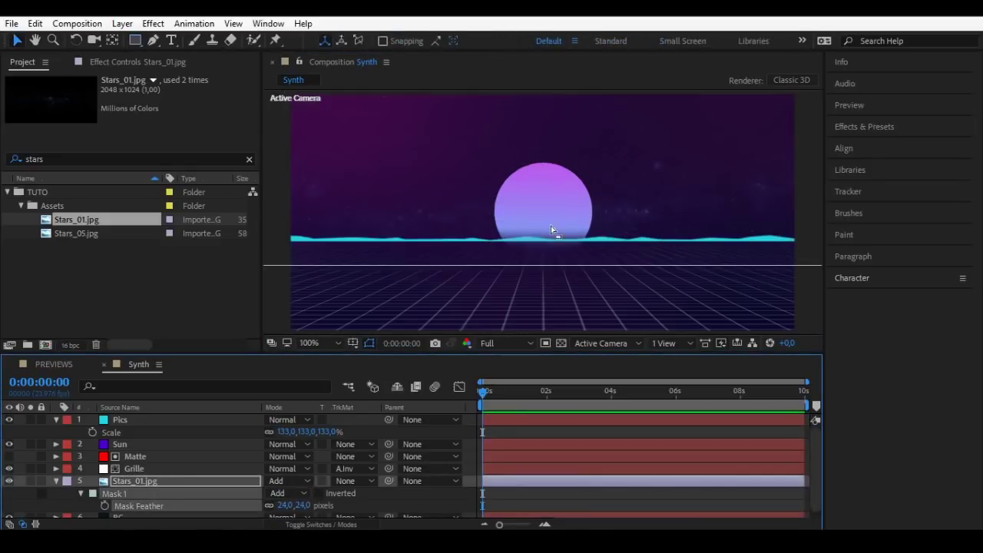
pyautogui.press('y')
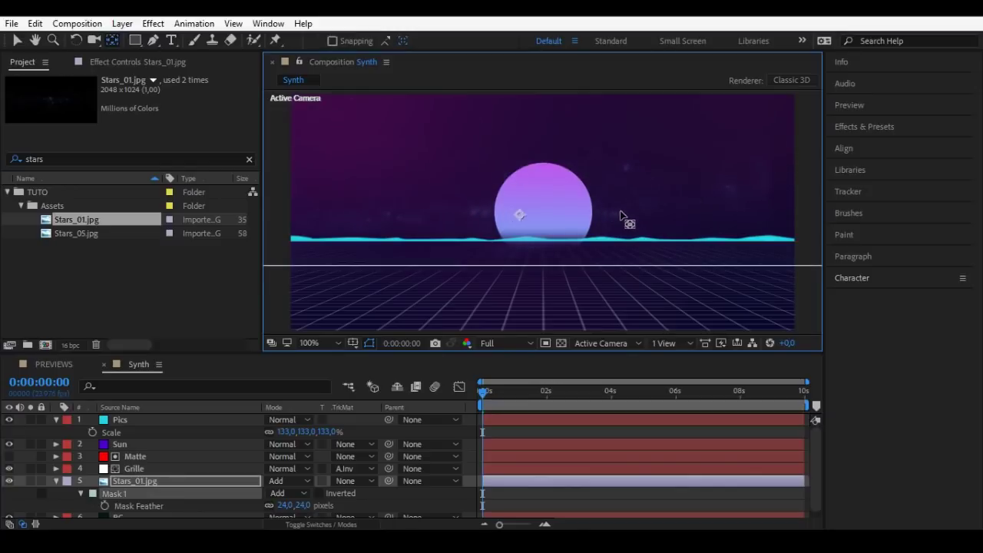
pyautogui.click(56, 480)
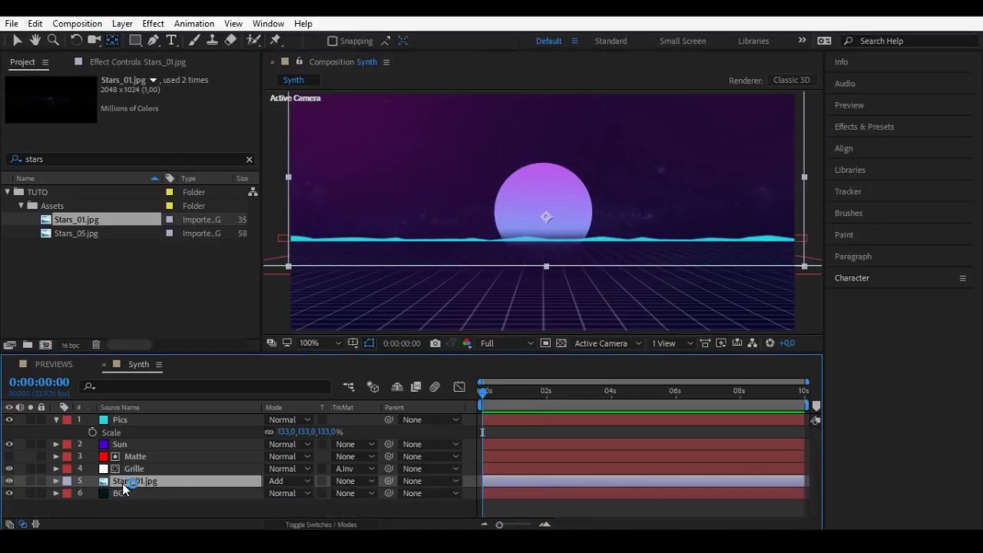
# - Duplicate the stars layer and replace the copy with Stars_05.jpg
pyautogui.hotkey('ctrl', 'd')
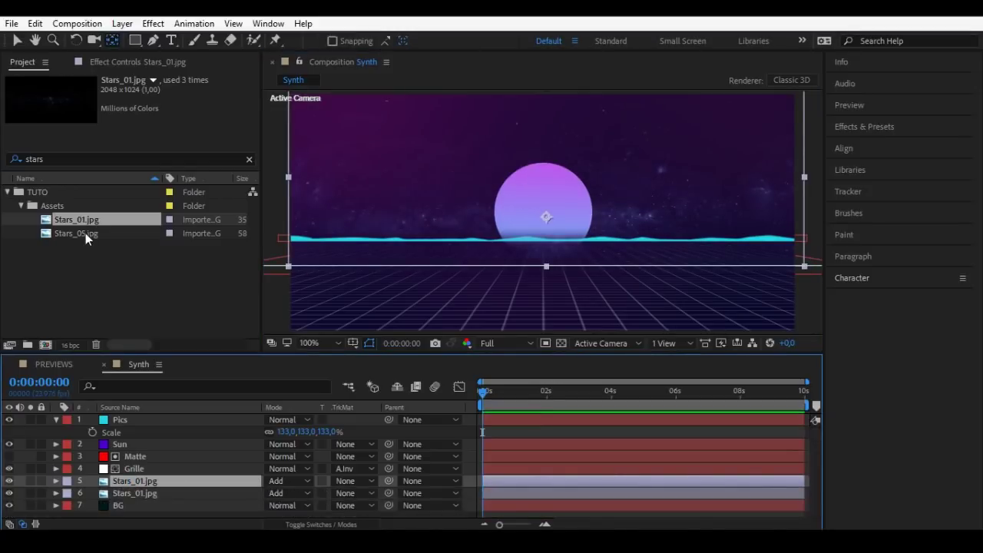
pyautogui.moveTo(85, 233); pyautogui.dragTo(151, 480)
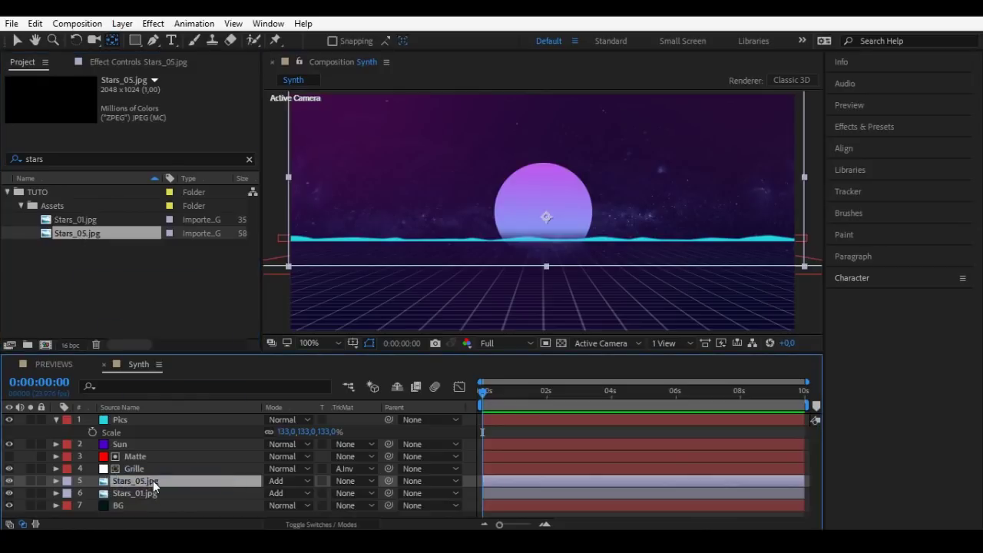
pyautogui.click(598, 154)
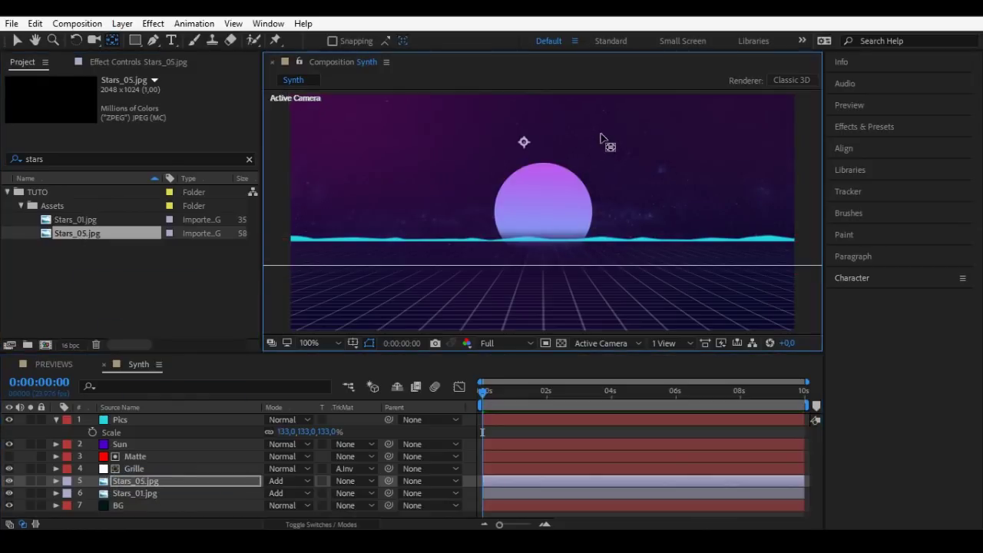
pyautogui.press(',')
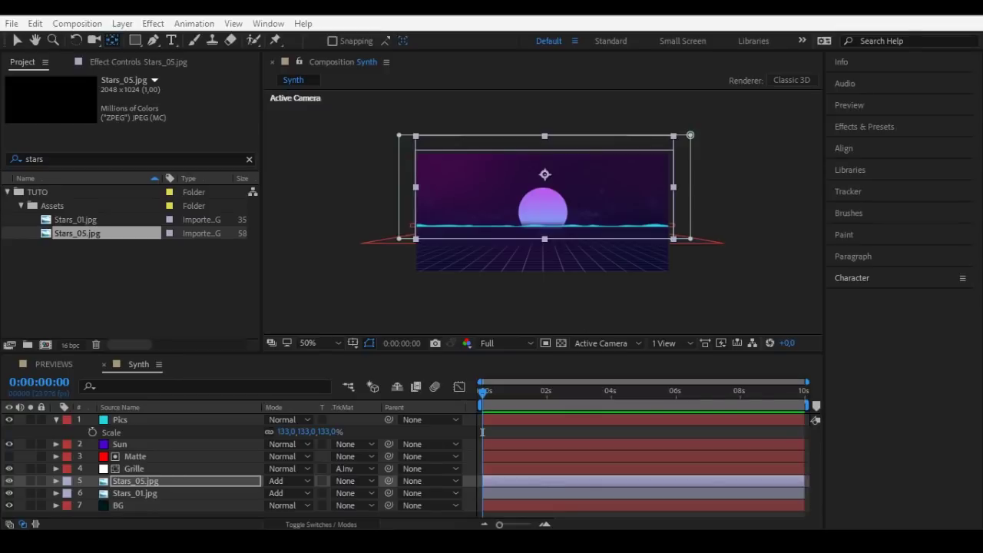
# - Create a new solid layer named Cubes
pyautogui.rightClick(466, 433)
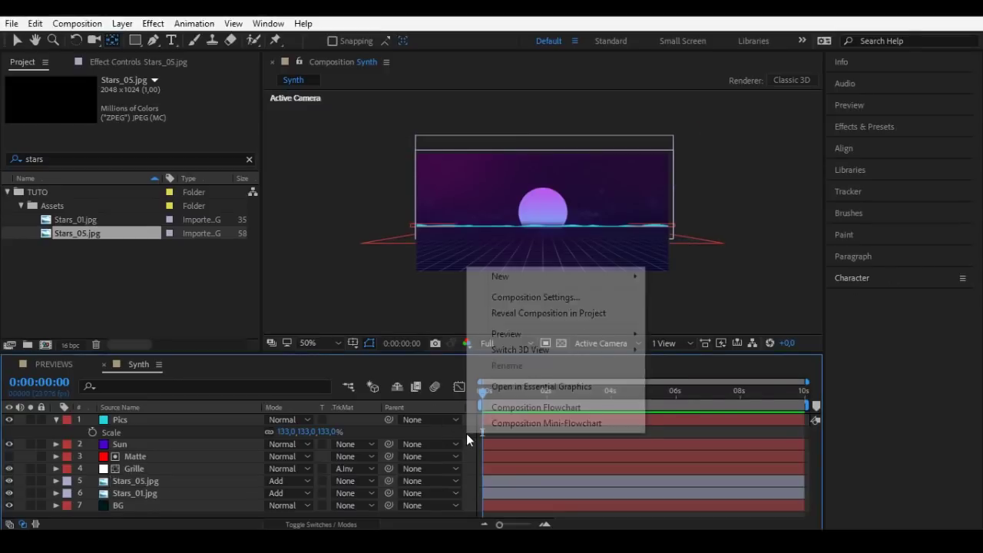
pyautogui.moveTo(511, 278)
pyautogui.click(719, 312)
pyautogui.write('Cub')
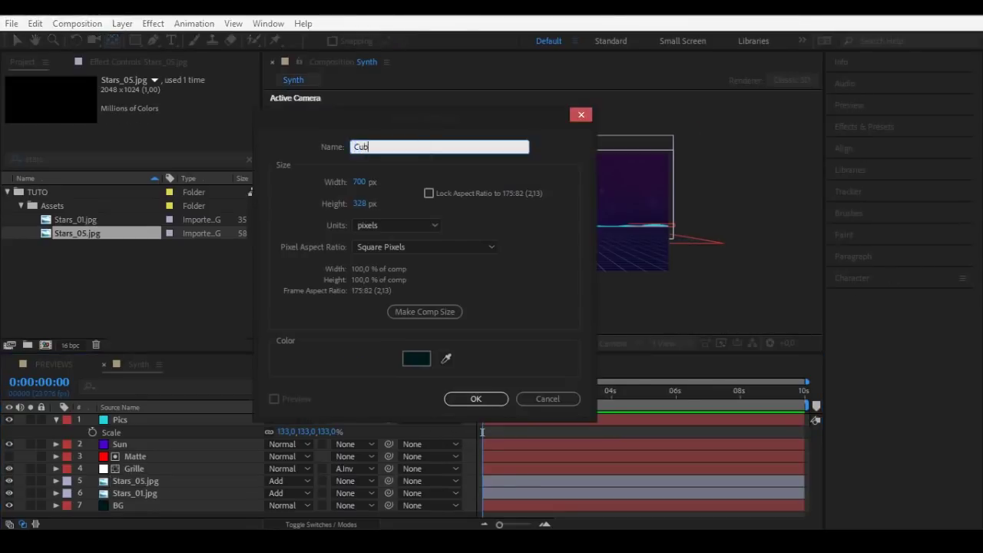
pyautogui.write('es')
pyautogui.press('Return')
# - Apply the Element effect to the Cubes solid through the effect search
pyautogui.hotkey('ctrl', 'space')
pyautogui.write('elem')
pyautogui.click(670, 327)
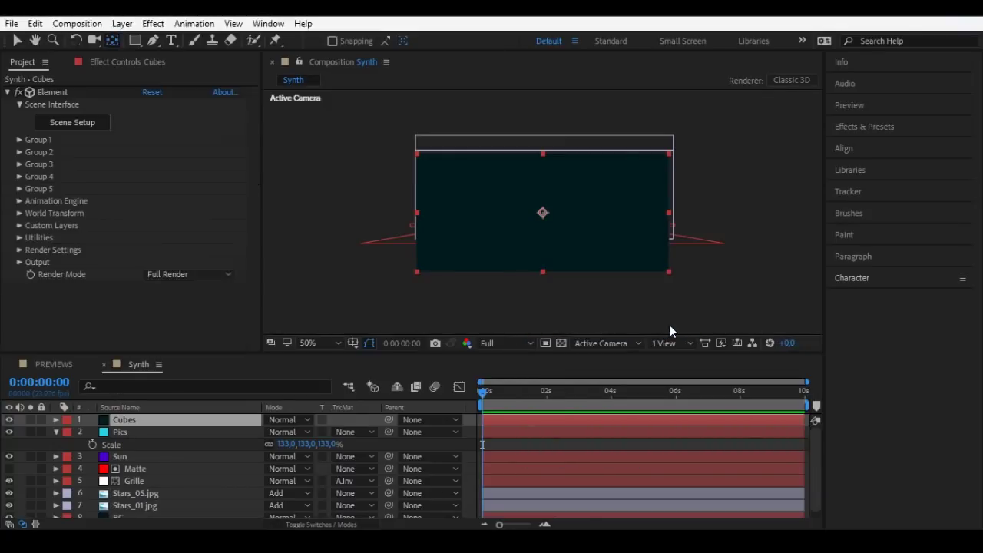
# - In Element's Scene Setup, add a cube and drop the Wireframe material onto it
pyautogui.click(95, 124)
pyautogui.click(484, 55)
pyautogui.click(455, 86)
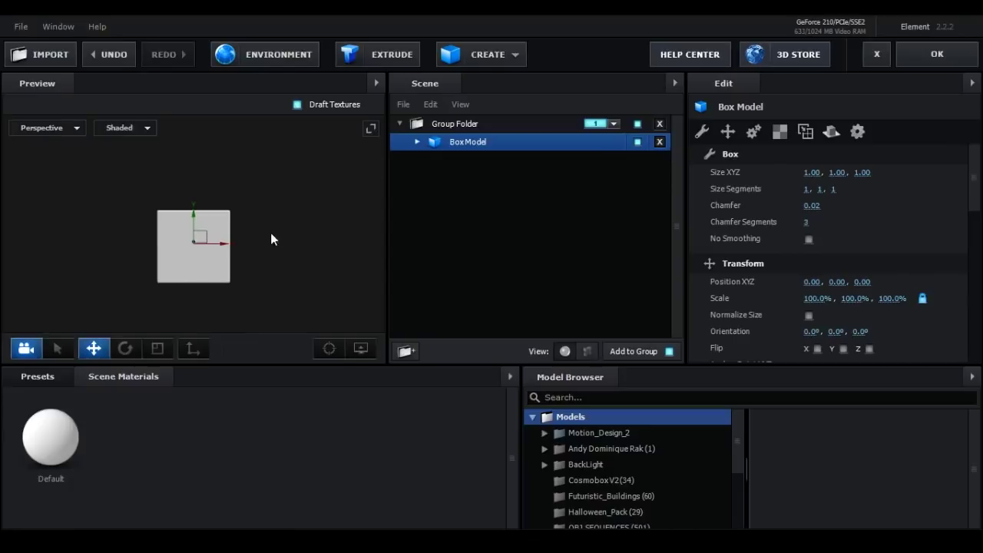
pyautogui.moveTo(370, 404); pyautogui.dragTo(187, 225)
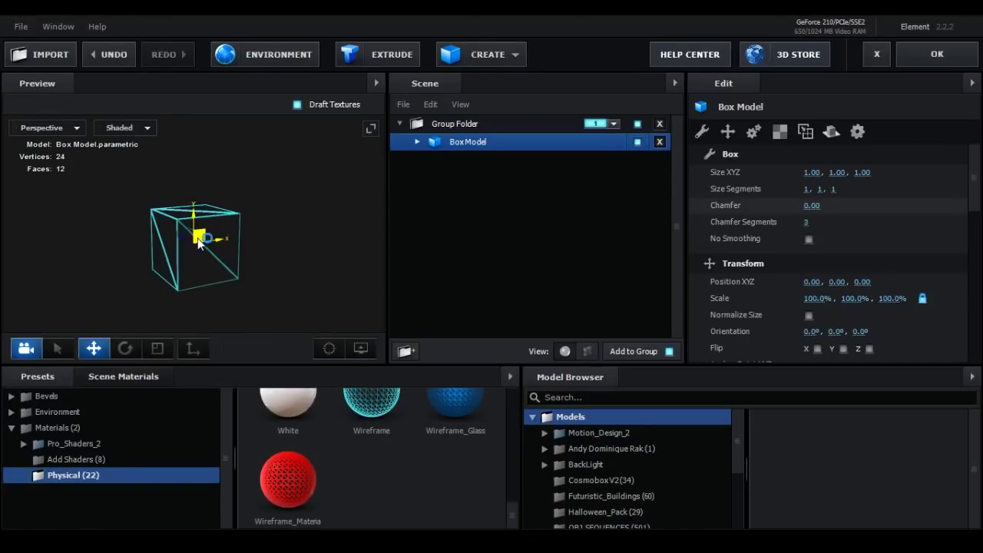
# - Set the wireframe line colour to white and width 1.36, then close the scene setup
pyautogui.click(417, 141)
pyautogui.click(484, 159)
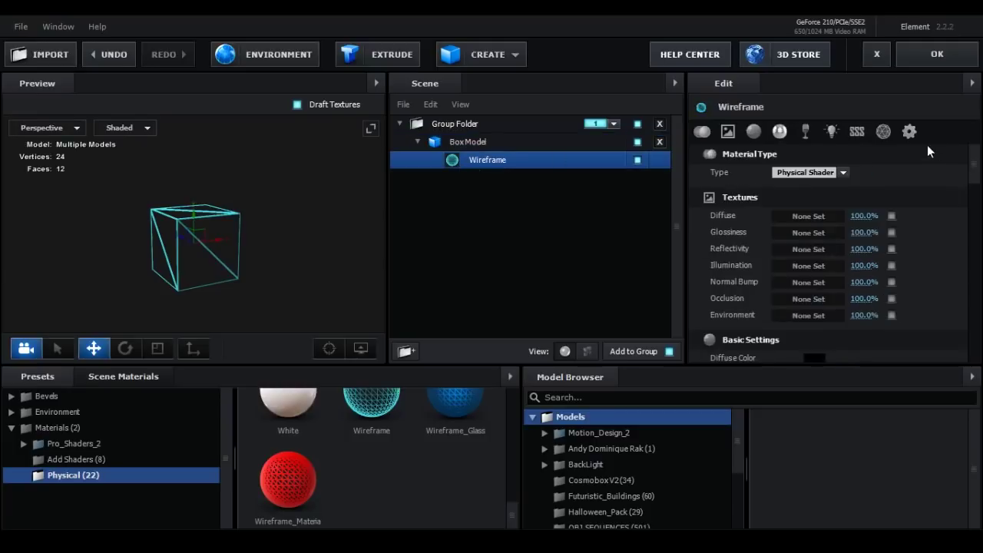
pyautogui.click(883, 131)
pyautogui.click(814, 238)
pyautogui.click(692, 170)
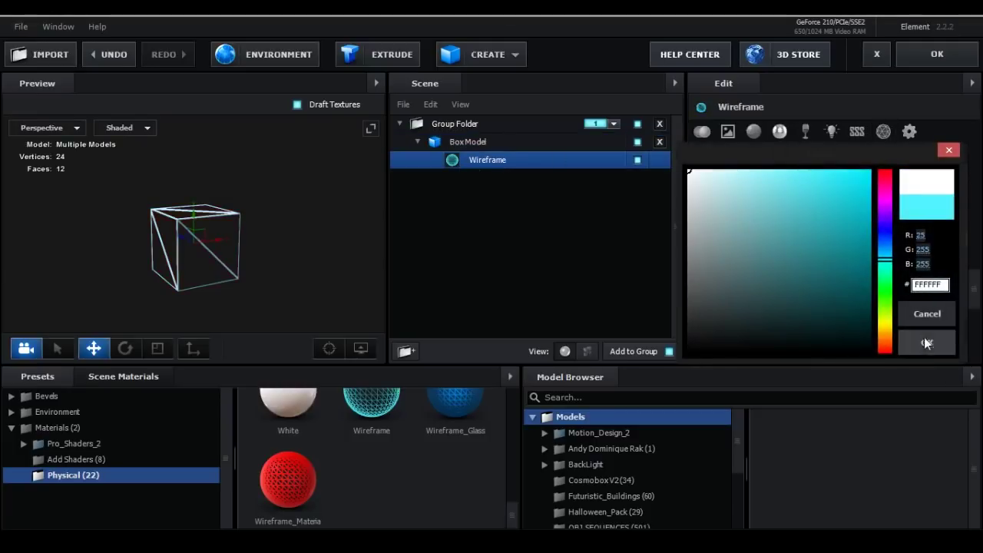
pyautogui.click(923, 337)
pyautogui.moveTo(808, 186); pyautogui.dragTo(799, 193)
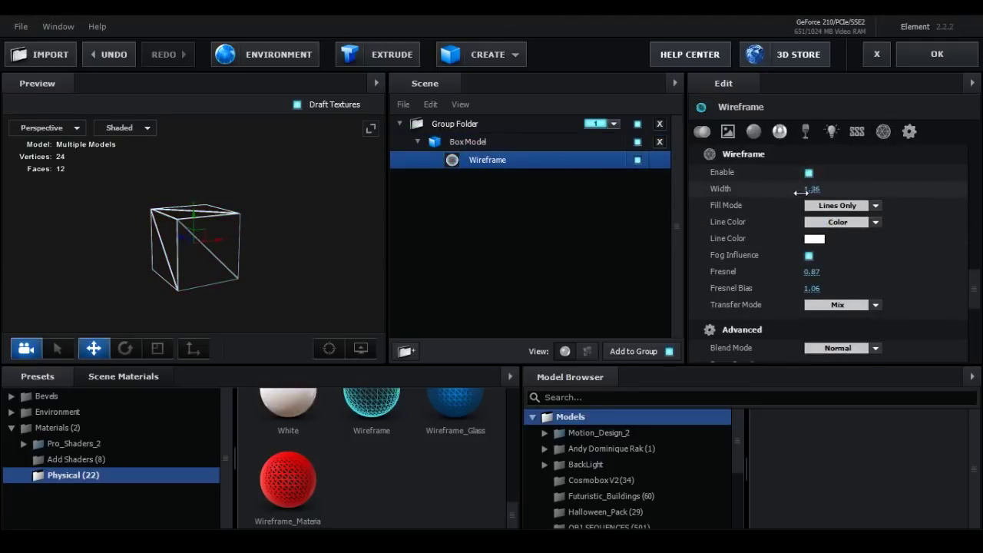
pyautogui.click(937, 54)
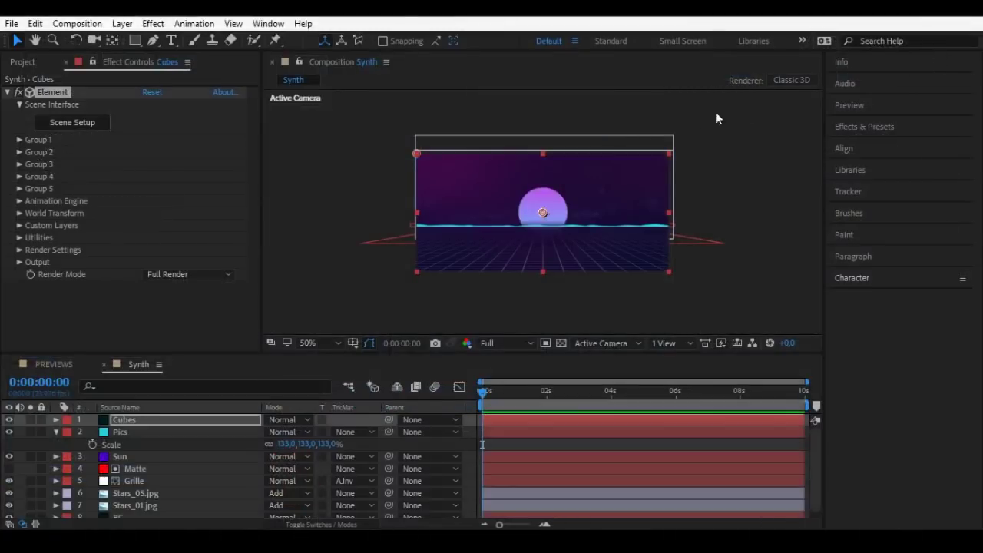
# - Set Group 1's Replicator Shape to Sphere and enlarge its Shape Scale to 29,40
pyautogui.click(19, 139)
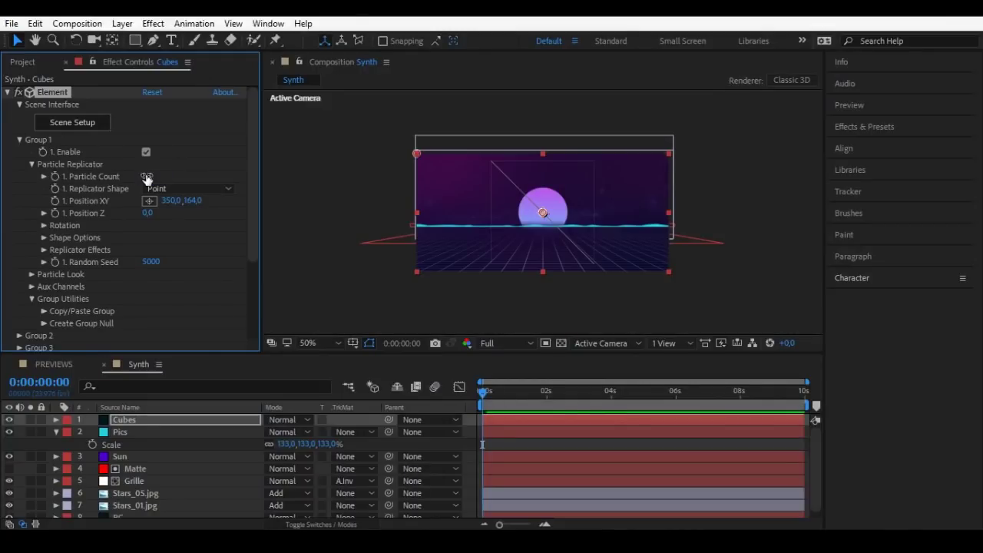
pyautogui.click(189, 188)
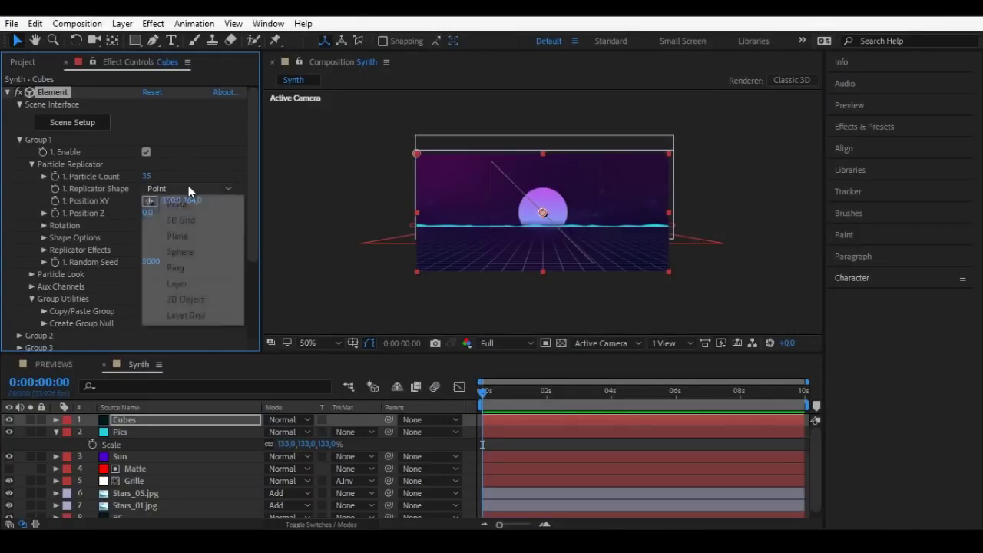
pyautogui.click(181, 254)
pyautogui.moveTo(151, 196); pyautogui.dragTo(291, 203)
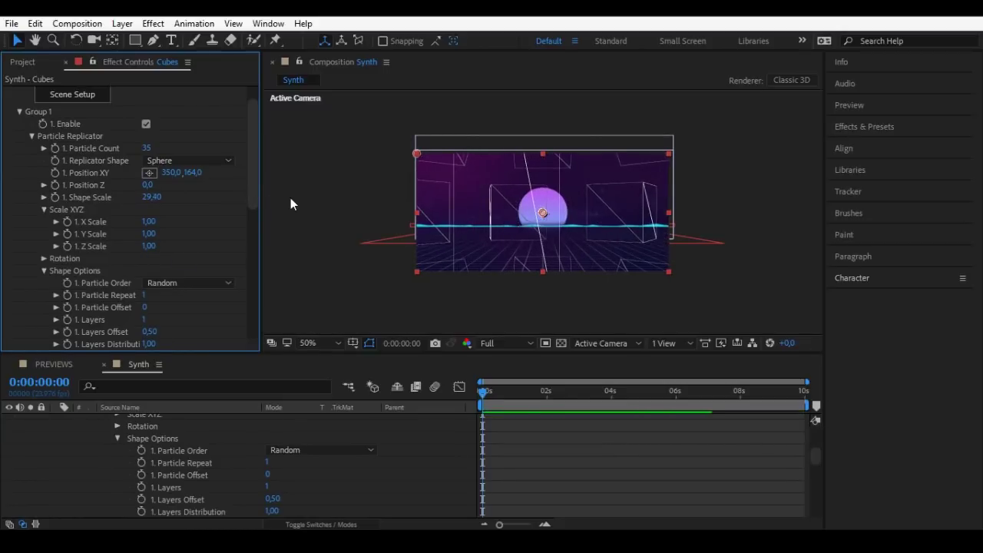
# - Under Particle Look, reduce Particle Size to 2,30 with Size Random at 96%
pyautogui.click(32, 136)
pyautogui.click(32, 160)
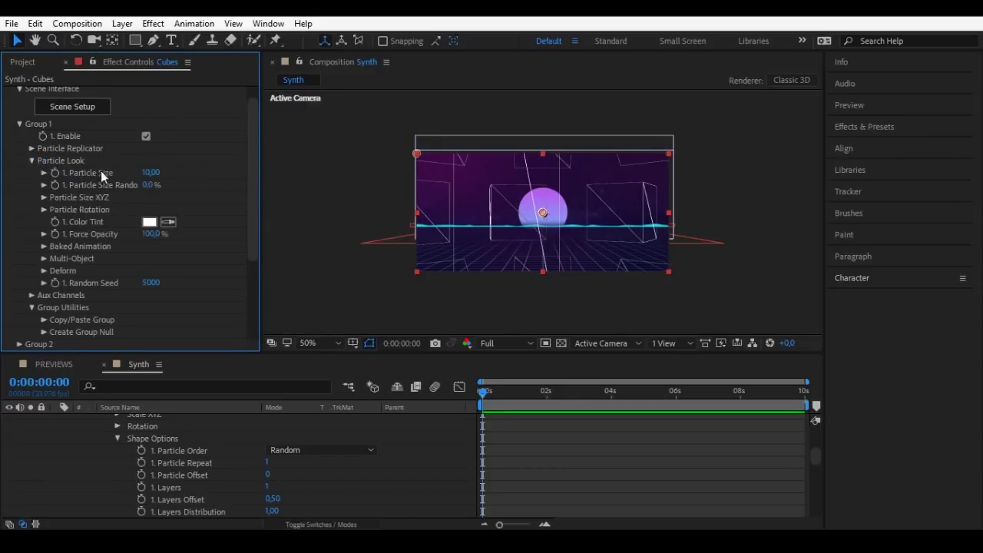
pyautogui.moveTo(146, 173)
pyautogui.mouseDown()
pyautogui.moveTo(127, 173)
pyautogui.moveTo(223, 152)
pyautogui.mouseUp()
pyautogui.scroll(-1, 155, 176)
pyautogui.press('.')
pyautogui.press('.')
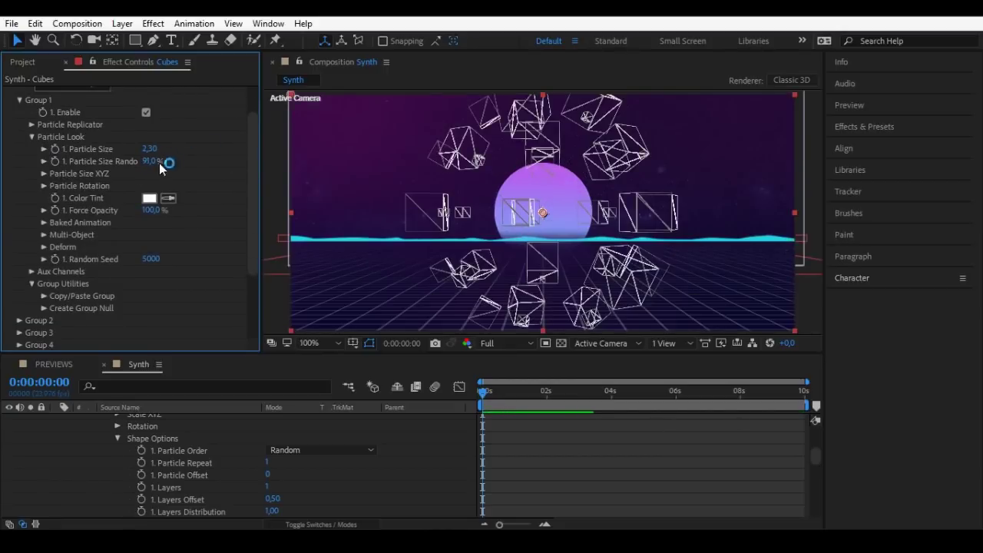
# - Randomise the cubes' rotation, settling Rotation Random at 146°
pyautogui.click(44, 185)
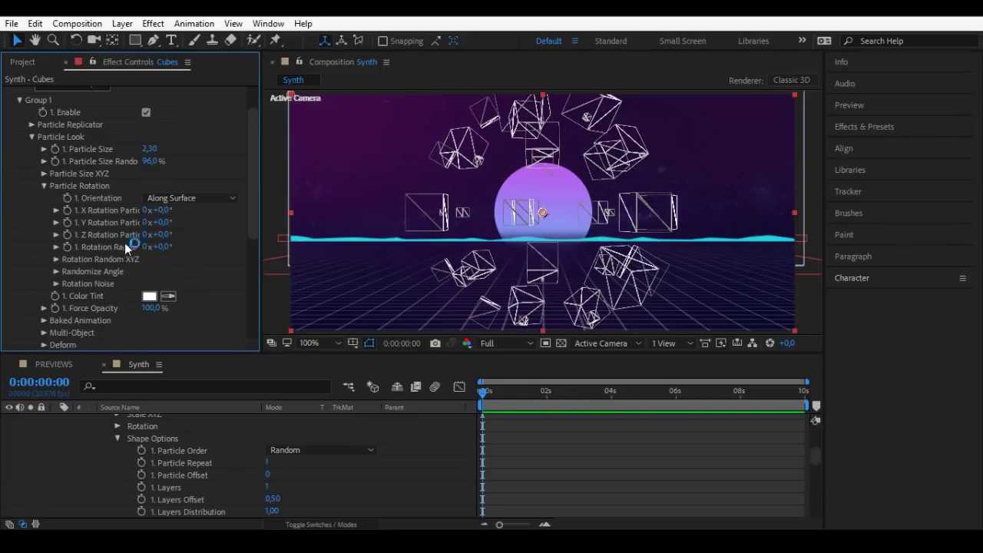
pyautogui.moveTo(162, 248); pyautogui.dragTo(220, 245)
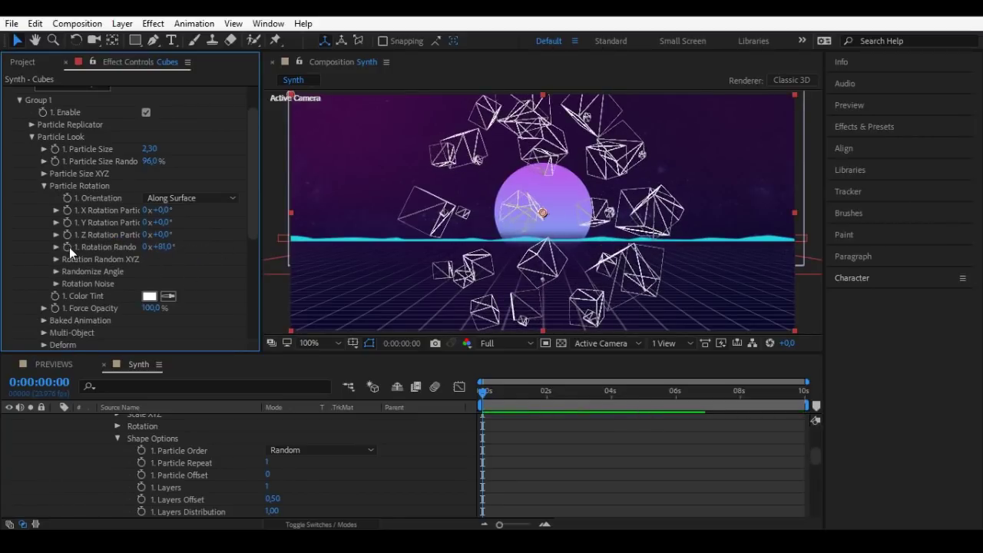
pyautogui.moveTo(483, 390); pyautogui.dragTo(851, 410)
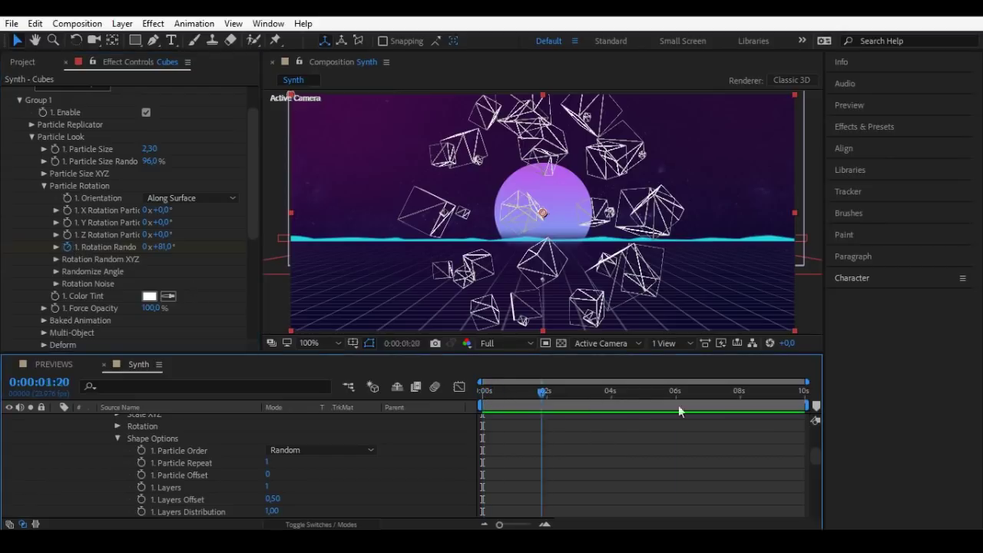
pyautogui.moveTo(163, 248); pyautogui.dragTo(419, 426)
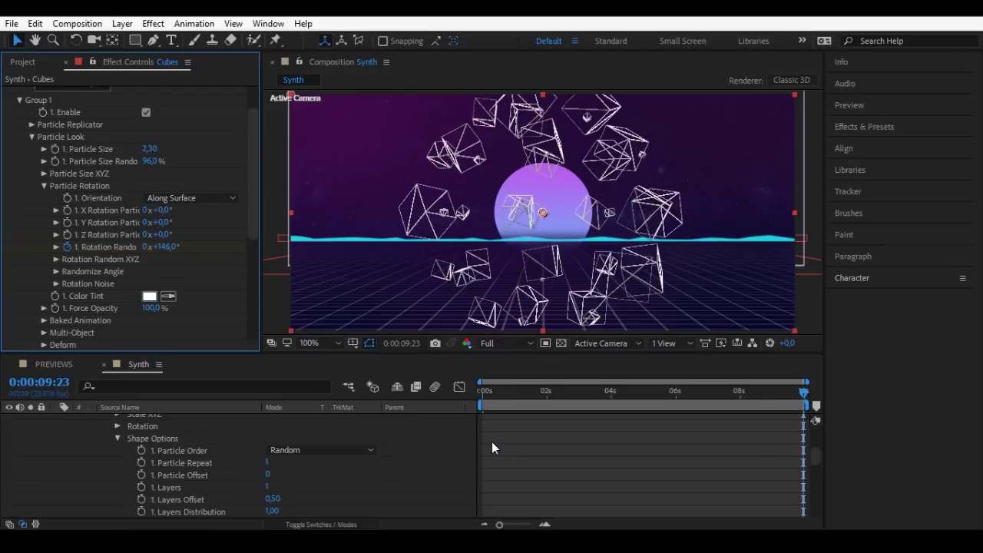
# - Create a Group 1 Null layer that controls the cube group
pyautogui.click(30, 137)
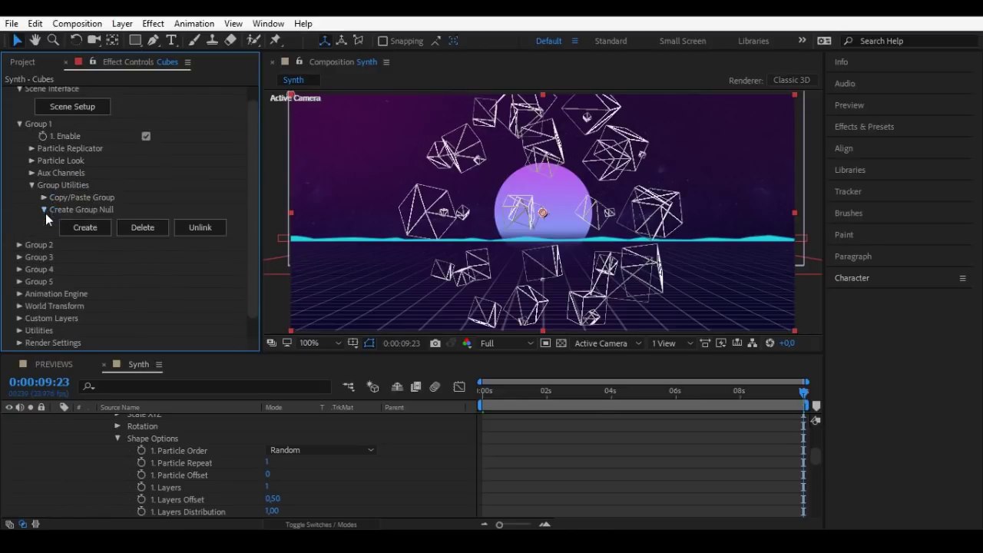
pyautogui.click(81, 229)
pyautogui.click(145, 420)
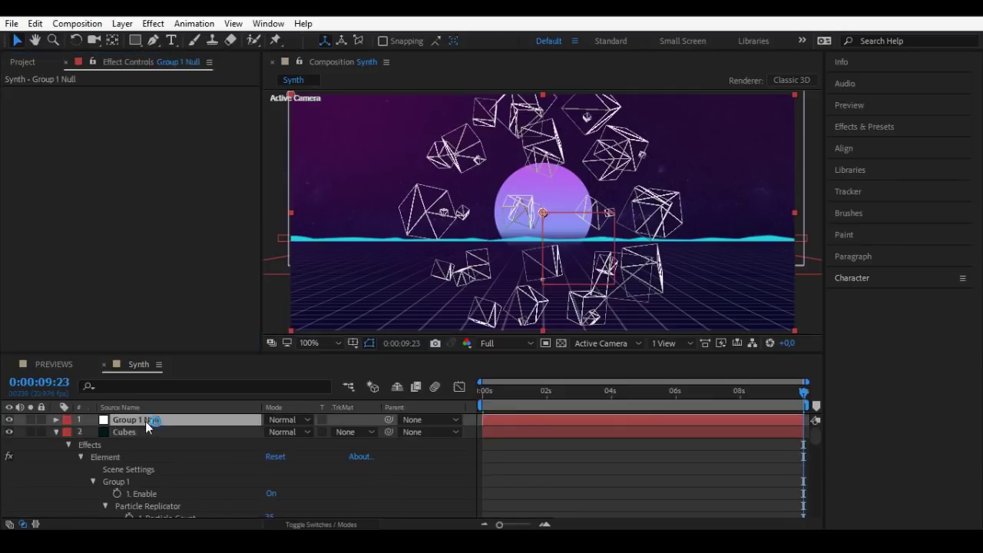
pyautogui.click(56, 431)
pyautogui.click(145, 419)
# - Tilt the cube cloud through the Group 1 Null's orientation and scale
pyautogui.press('p')
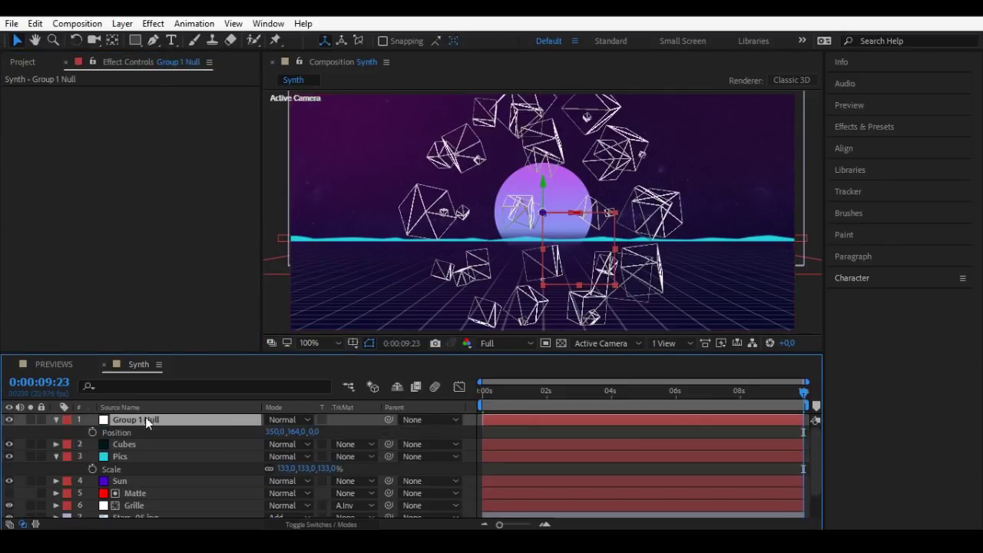
pyautogui.press('r')
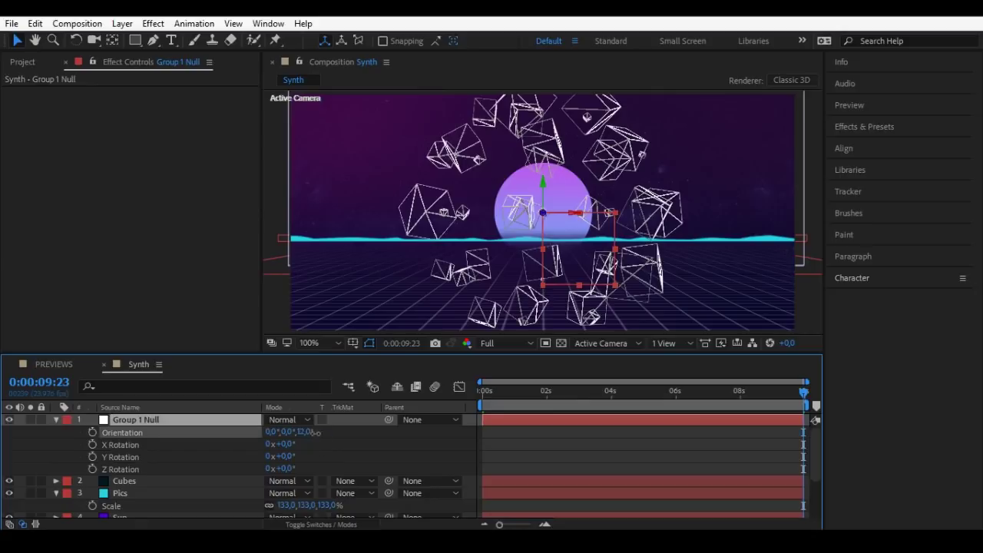
pyautogui.moveTo(284, 457)
pyautogui.mouseDown()
pyautogui.moveTo(298, 458)
pyautogui.moveTo(295, 434)
pyautogui.moveTo(307, 433)
pyautogui.mouseUp()
pyautogui.press('s')
# - Set the Cubes effect's Shape Scale to 19,80 to spread the cubes out
pyautogui.click(125, 444)
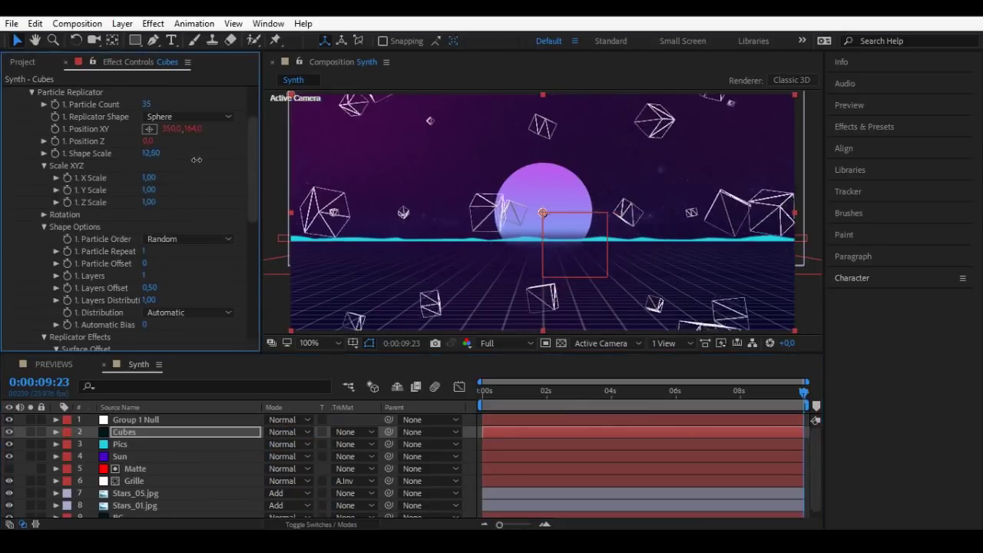
pyautogui.scroll(-3, 196, 160)
pyautogui.scroll(4, 173, 184)
pyautogui.moveTo(151, 185); pyautogui.dragTo(173, 185)
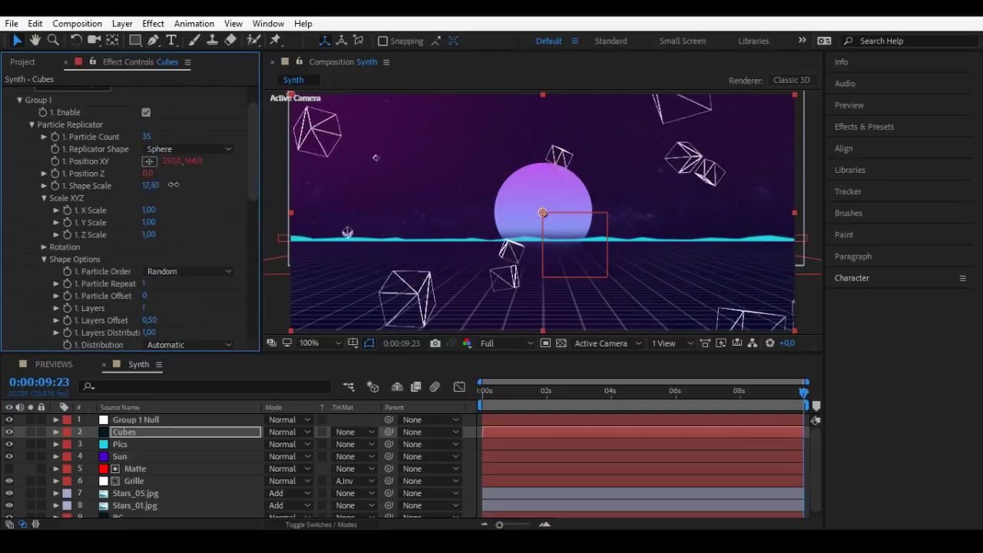
pyautogui.click(127, 420)
pyautogui.press('w')
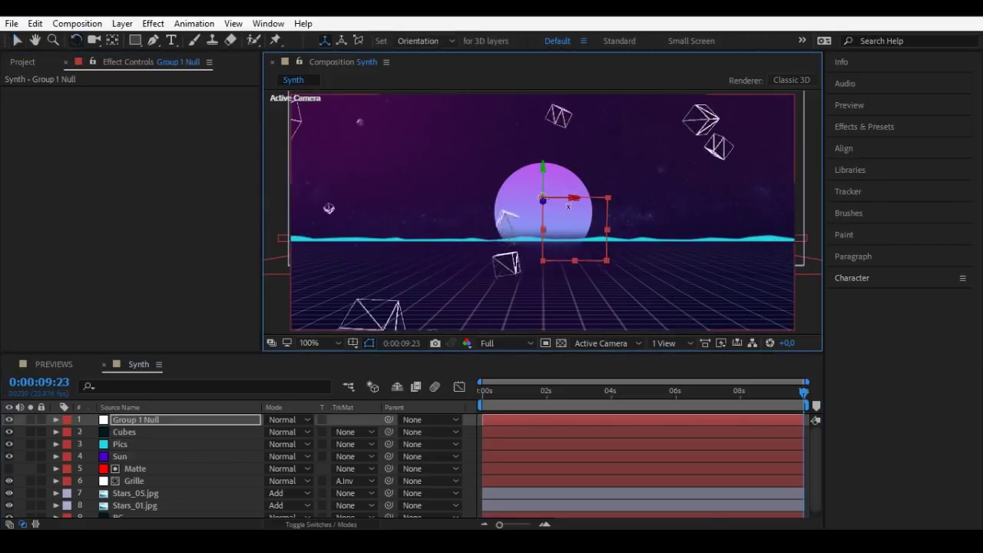
pyautogui.click(124, 431)
pyautogui.press('v')
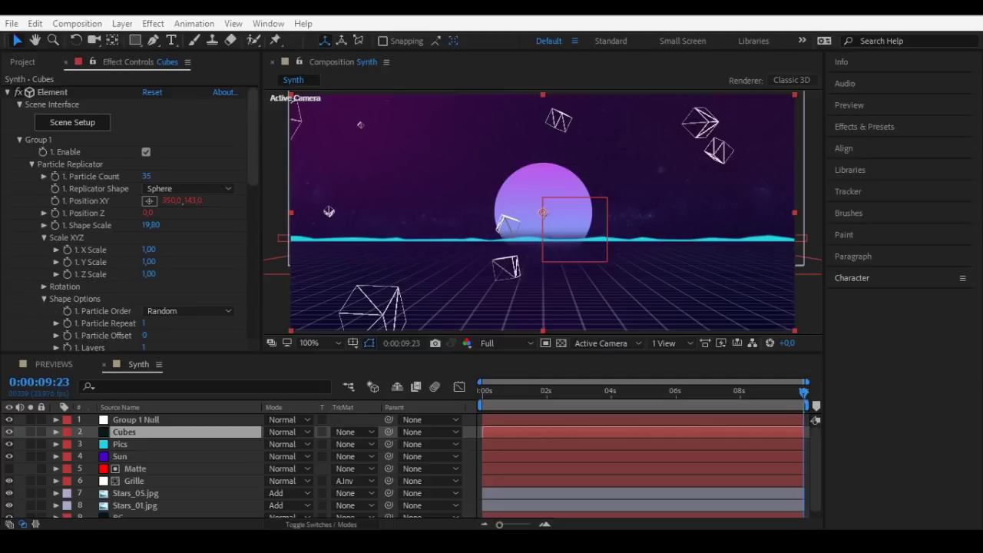
# - Create a deep purple solid named Fog Level 1
pyautogui.rightClick(466, 449)
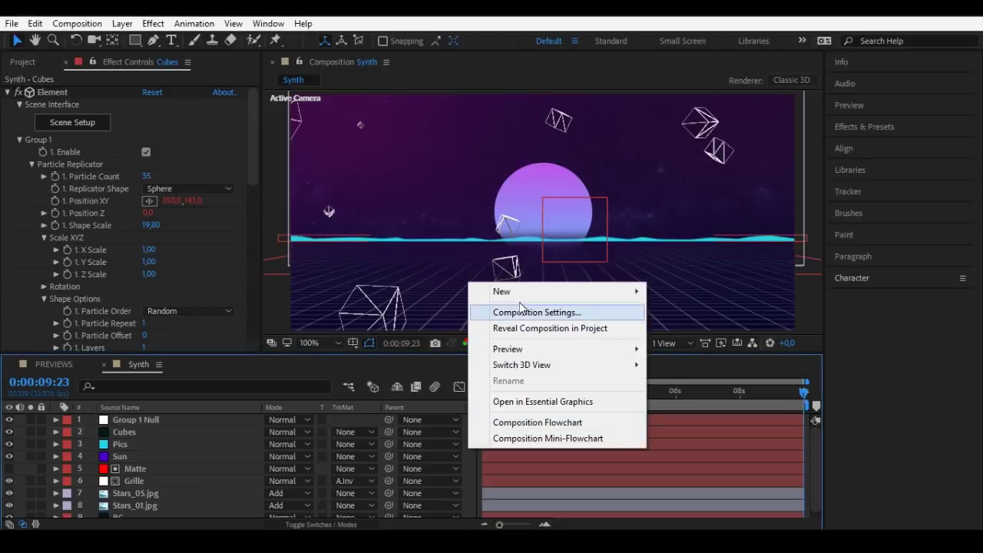
pyautogui.moveTo(549, 293)
pyautogui.click(680, 328)
pyautogui.click(416, 358)
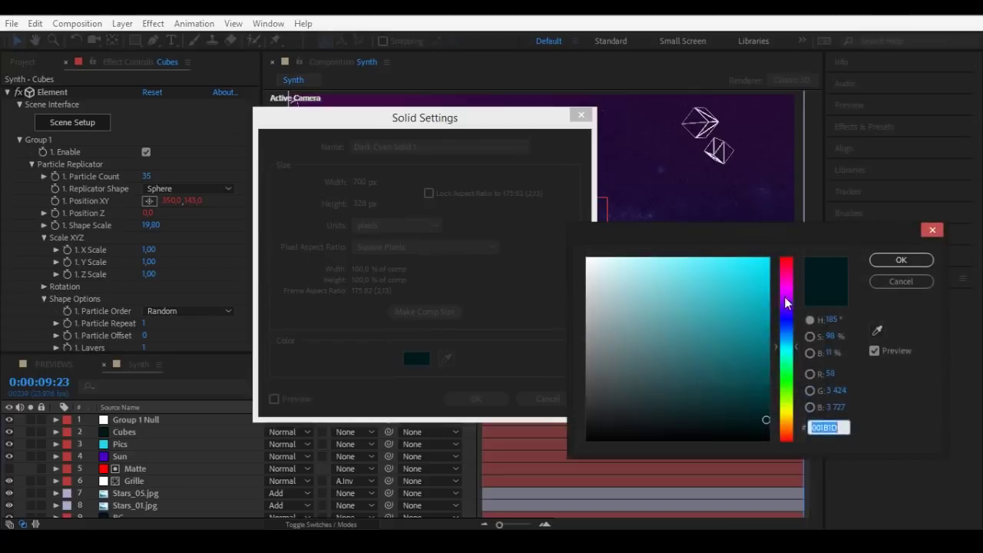
pyautogui.click(787, 288)
pyautogui.click(739, 344)
pyautogui.click(901, 259)
pyautogui.click(387, 146)
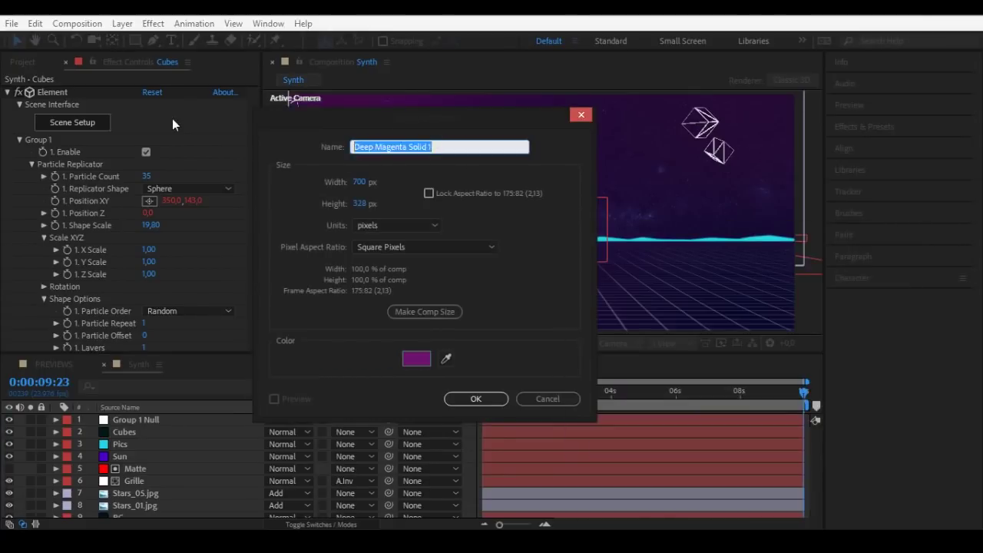
pyautogui.write('Fog Levele')
pyautogui.click(476, 398)
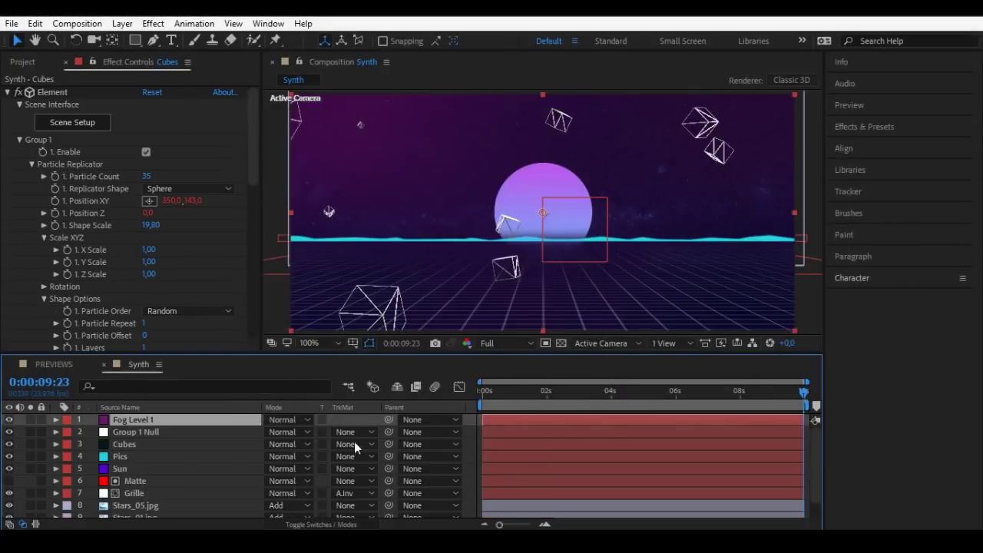
# - Make the fog layer 3D and scale it to 126%
pyautogui.click(349, 423)
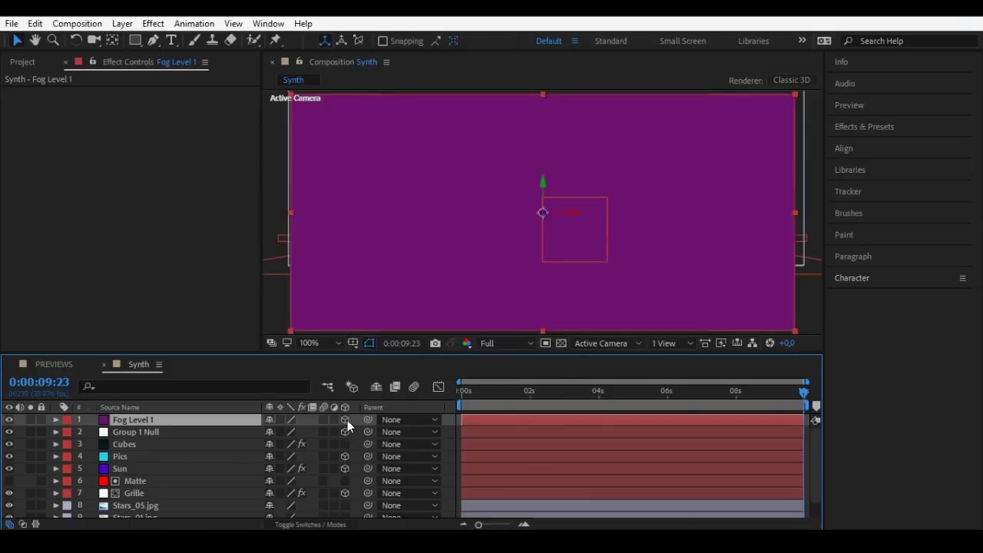
pyautogui.scroll(-2, 518, 265)
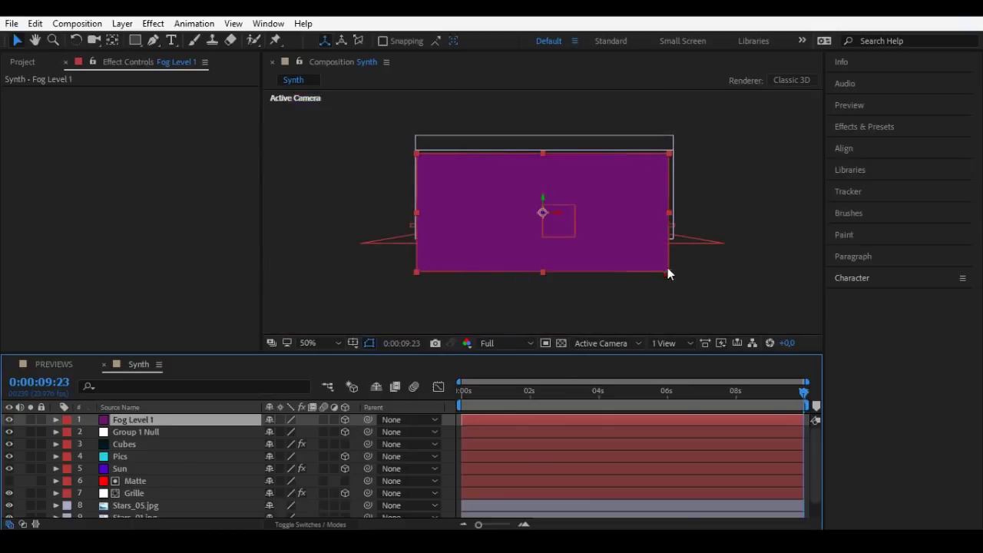
pyautogui.press('s')
pyautogui.moveTo(308, 432); pyautogui.dragTo(328, 431)
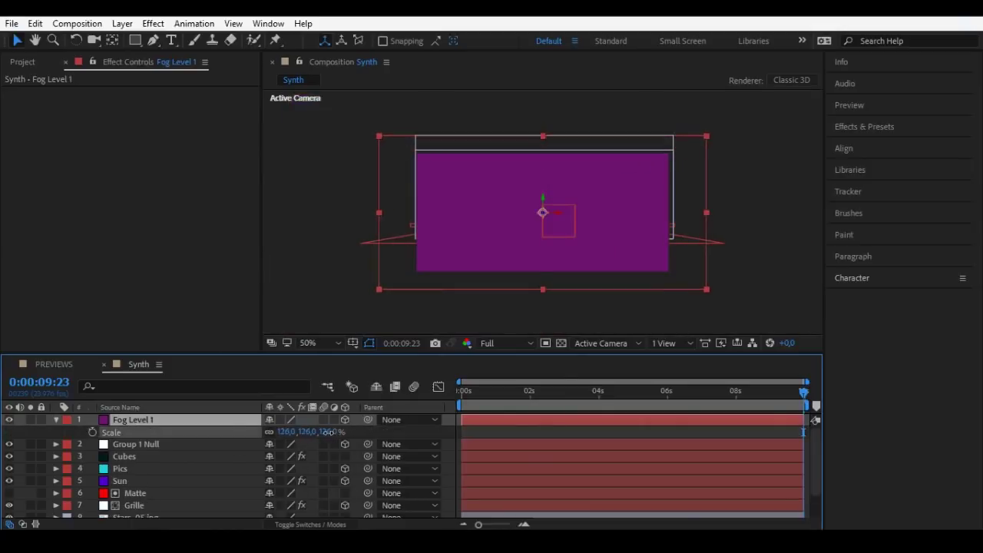
pyautogui.click(328, 432)
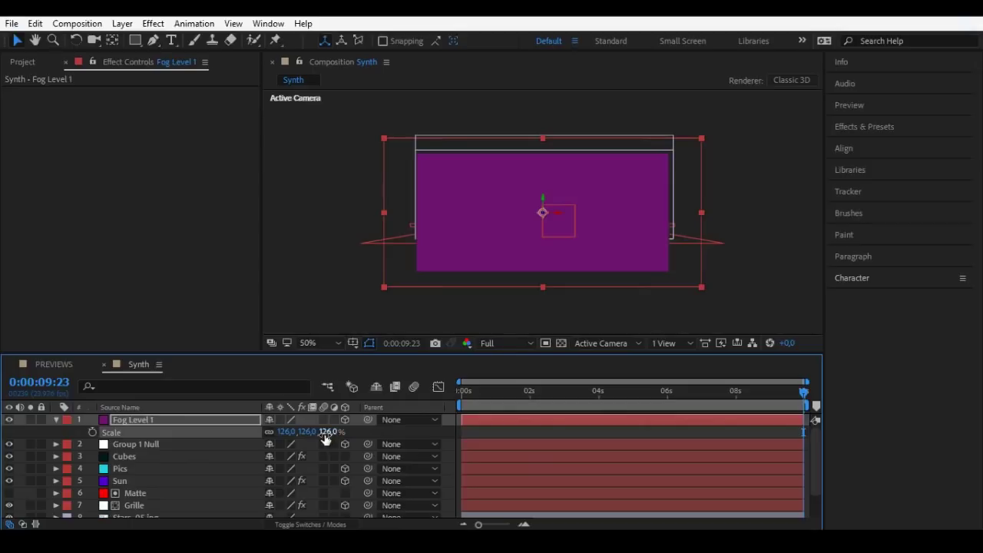
# - Mask the fog to a horizon band feathered 50 px, then duplicate the layer
pyautogui.click(135, 40)
pyautogui.click(10, 419)
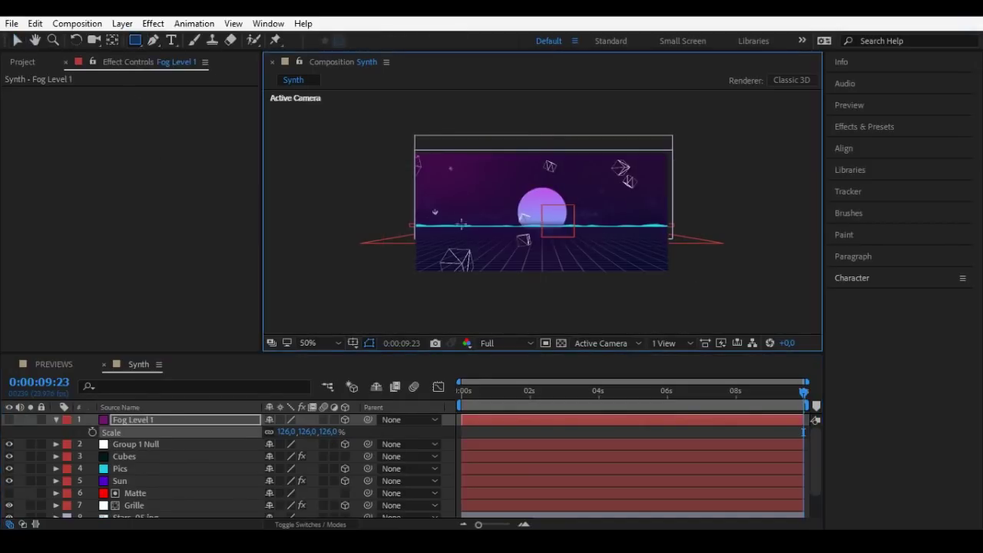
pyautogui.press('.')
pyautogui.moveTo(284, 230); pyautogui.dragTo(807, 263)
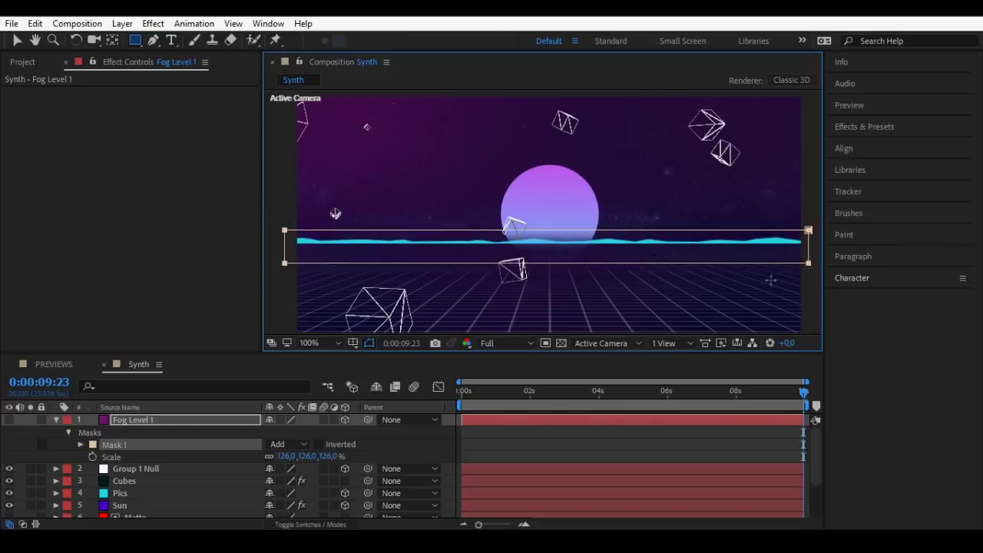
pyautogui.click(10, 420)
pyautogui.press('f')
pyautogui.moveTo(295, 444); pyautogui.dragTo(316, 444)
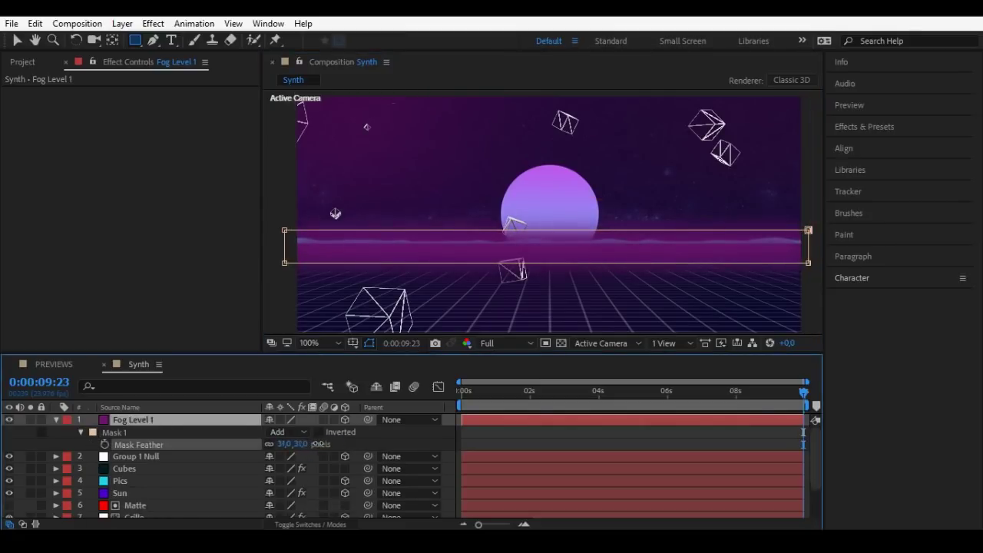
pyautogui.moveTo(328, 441); pyautogui.dragTo(328, 455)
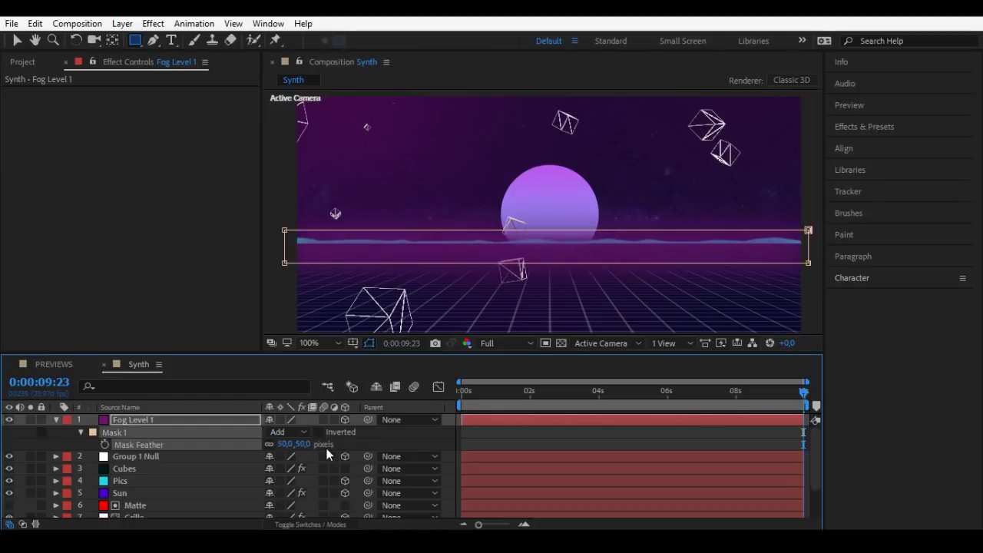
pyautogui.click(138, 421)
pyautogui.hotkey('ctrl', 'd')
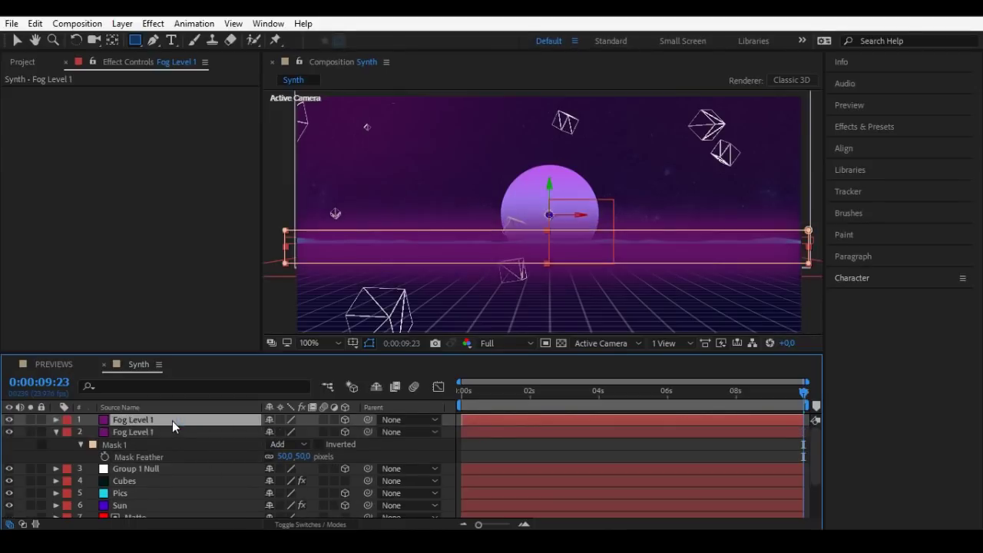
# - Change the duplicate fog solid's colour to a lighter magenta, B848BC
pyautogui.hotkey('ctrl', 'shift', 'y')
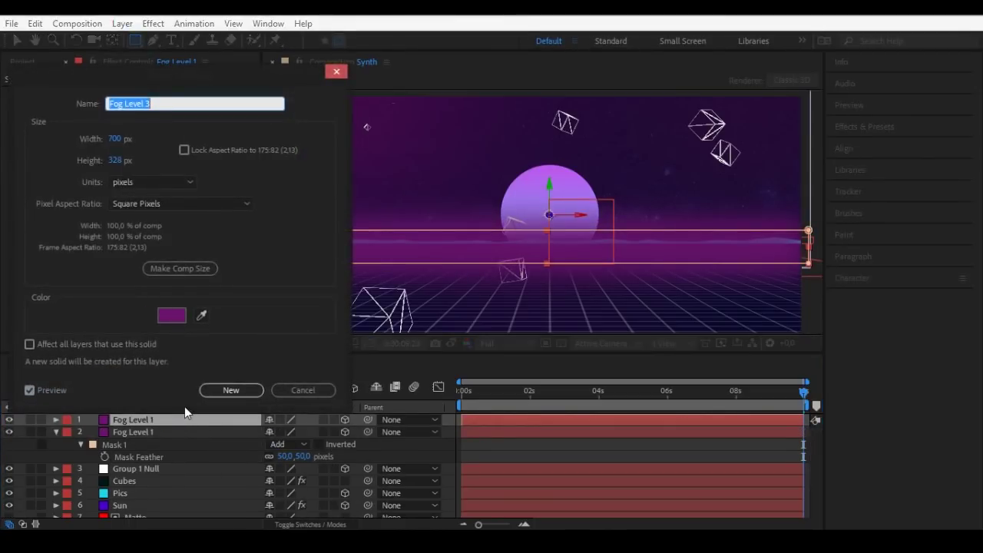
pyautogui.click(183, 311)
pyautogui.moveTo(714, 319); pyautogui.dragTo(698, 307)
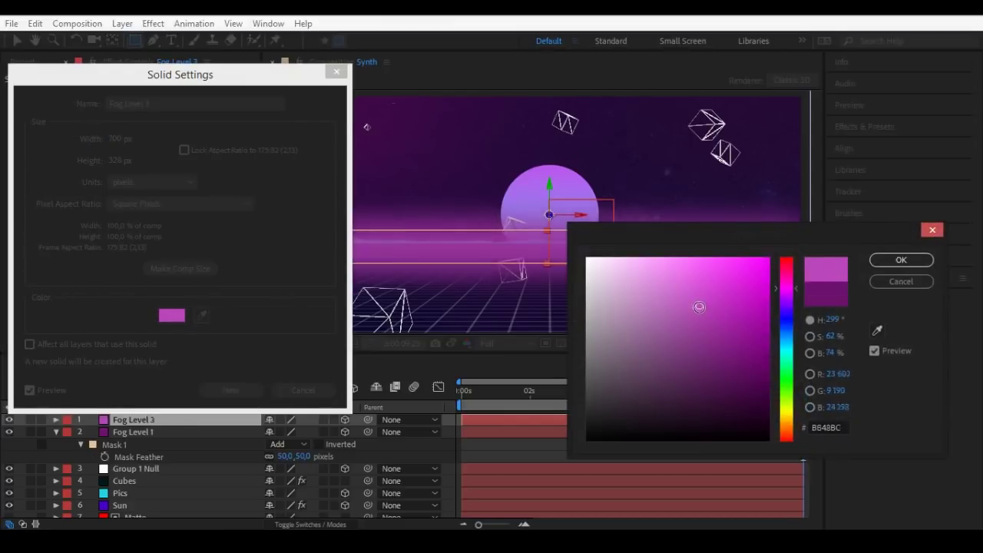
pyautogui.click(899, 260)
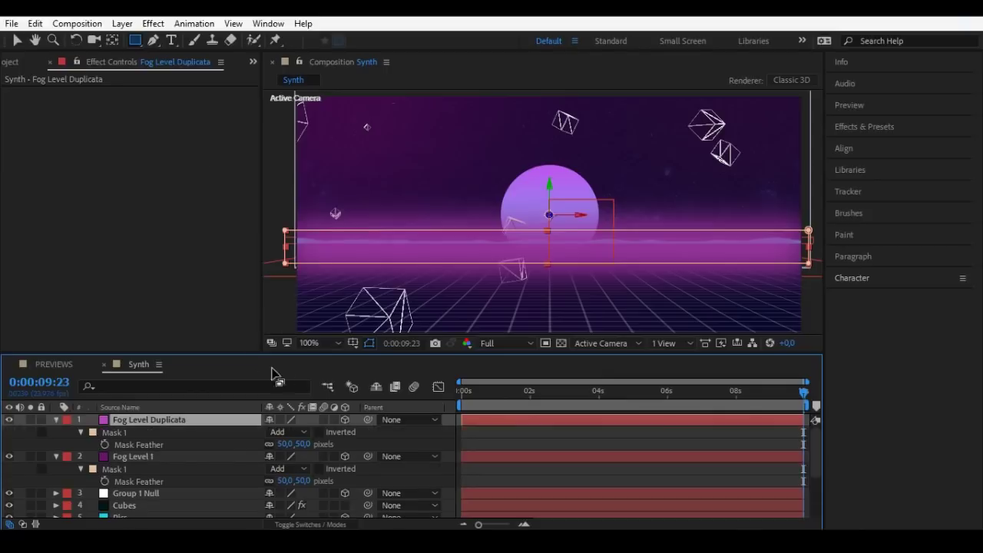
# - Raise the duplicate's mask feather to 115 px and extend the band lower
pyautogui.moveTo(284, 444); pyautogui.dragTo(338, 431)
pyautogui.press('v')
pyautogui.moveTo(549, 268); pyautogui.dragTo(546, 281)
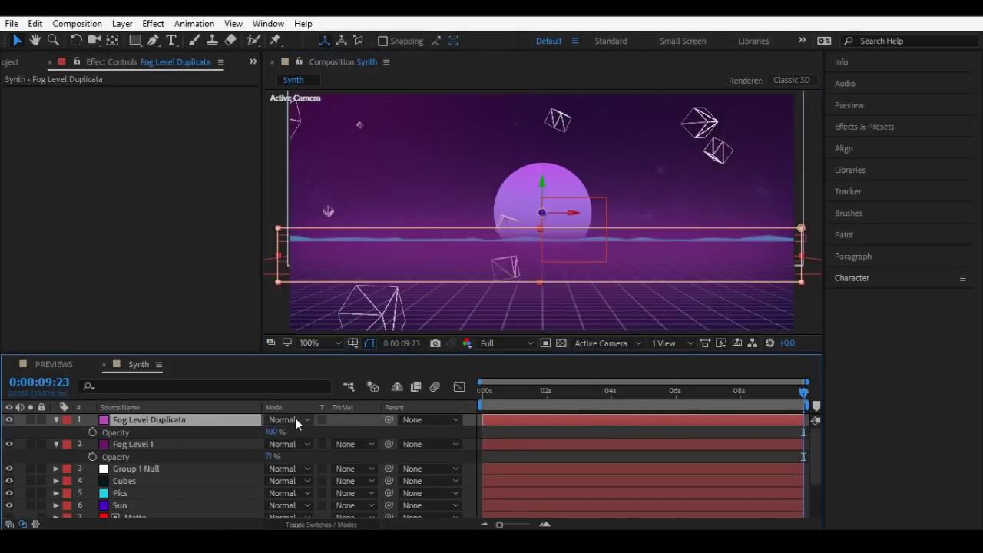
# - Set the duplicate fog's blending mode to Add, after briefly trying Screen
pyautogui.click(295, 419)
pyautogui.click(320, 215)
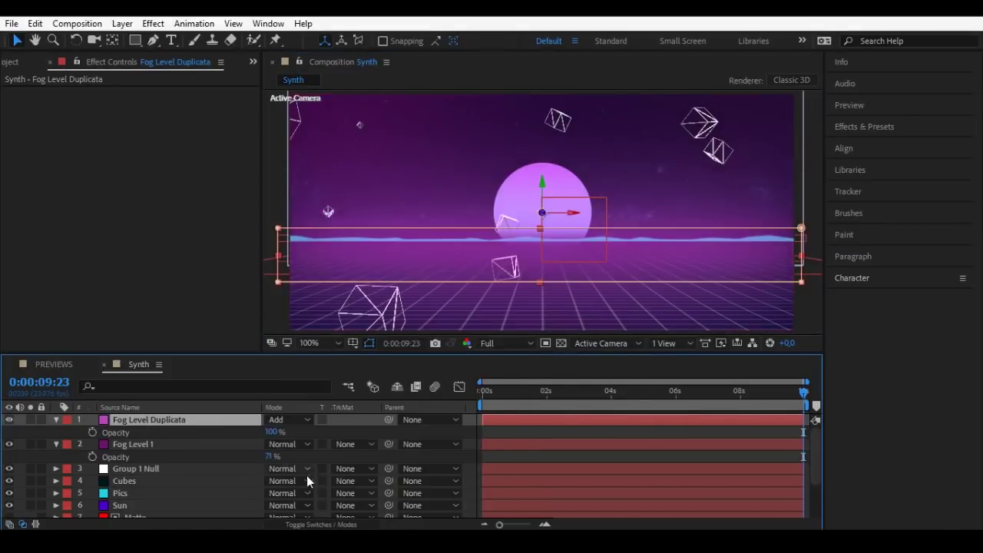
pyautogui.click(288, 419)
pyautogui.click(338, 241)
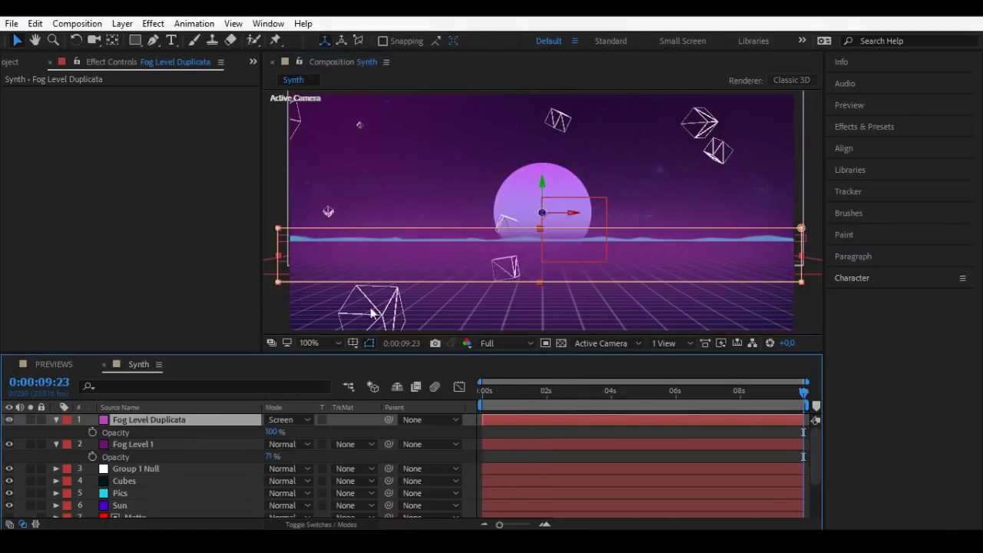
pyautogui.hotkey('ctrl', 'z')
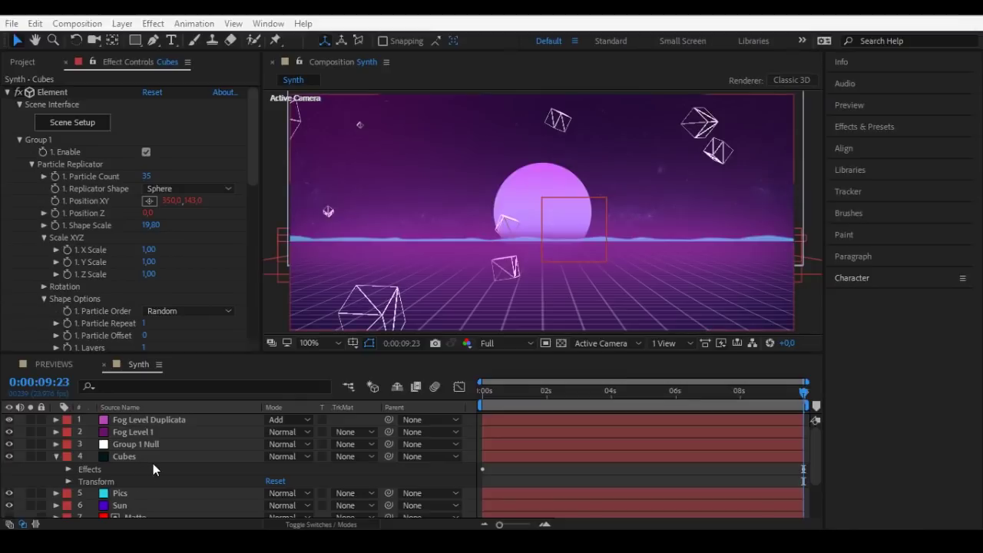
# - Apply the Offset effect to the Grille layer
pyautogui.click(134, 496)
pyautogui.scroll(-3, 127, 480)
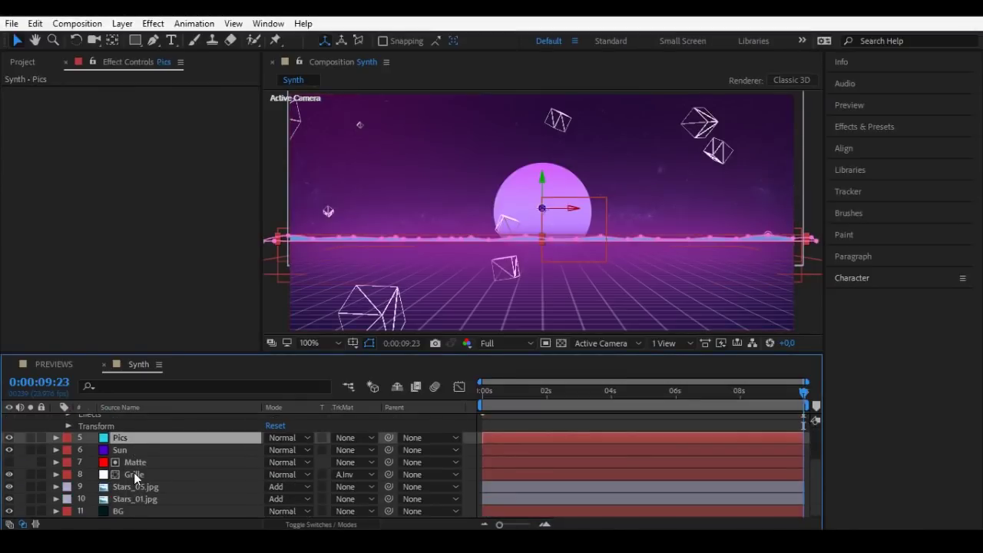
pyautogui.click(134, 475)
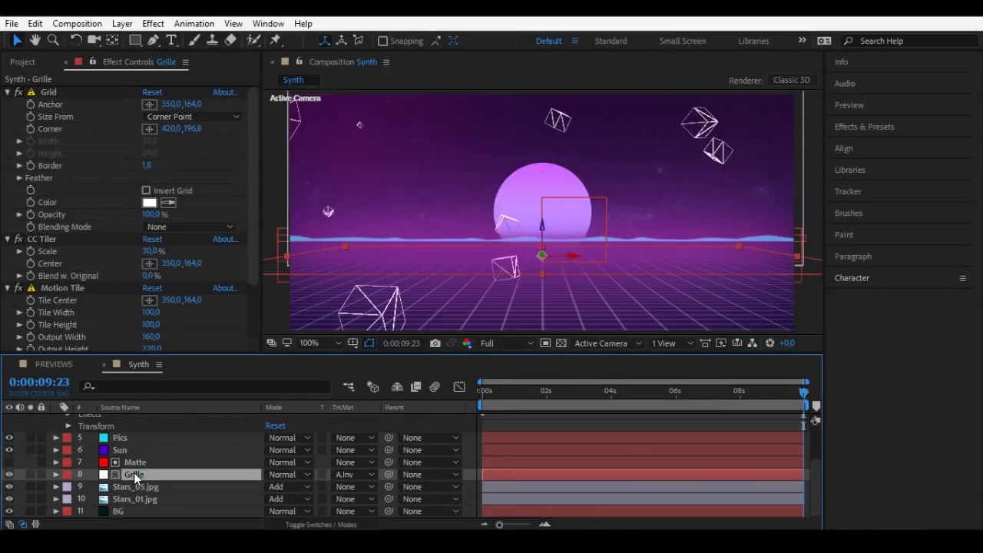
pyautogui.hotkey('ctrl', 'space')
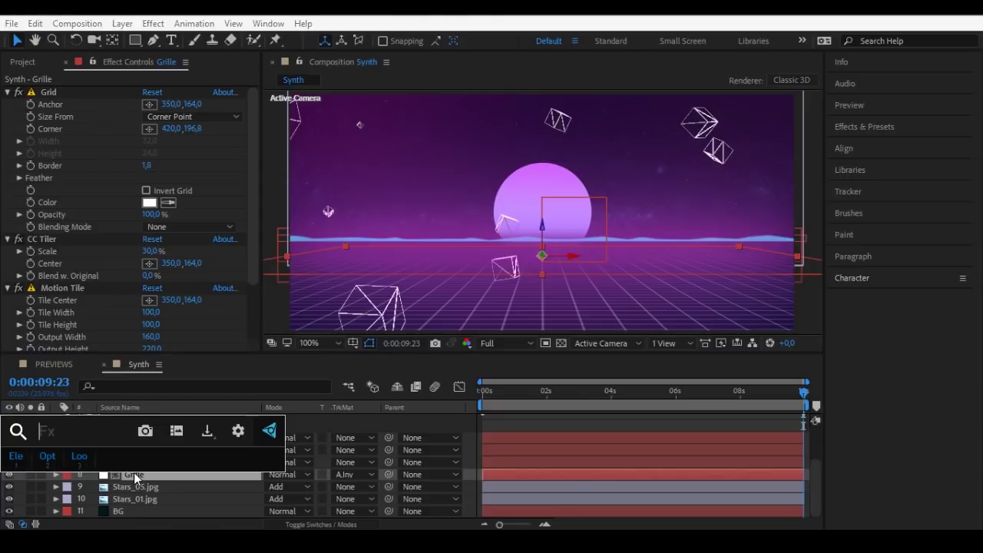
pyautogui.write('off')
pyautogui.press('Return')
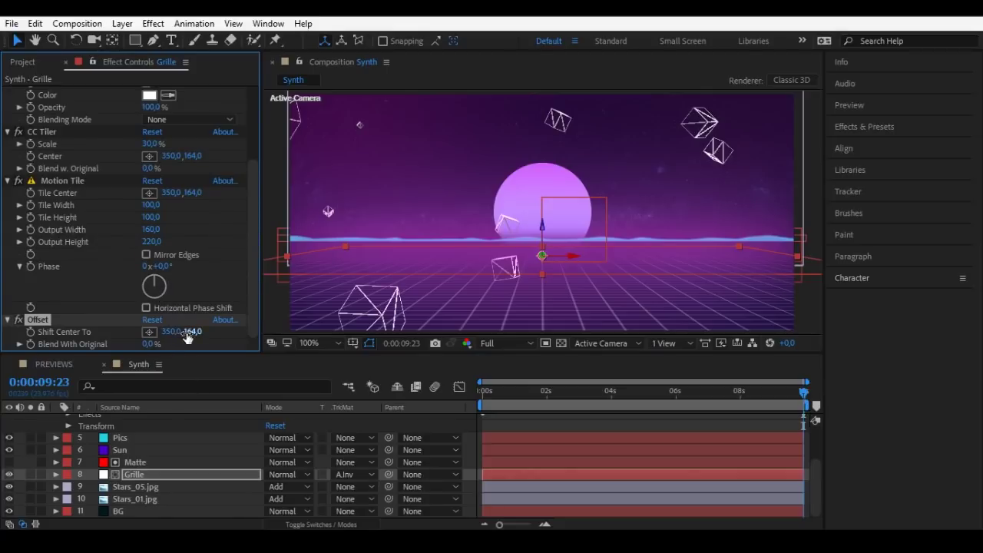
pyautogui.moveTo(192, 331)
pyautogui.mouseDown()
pyautogui.moveTo(353, 331)
pyautogui.moveTo(281, 308)
pyautogui.mouseUp()
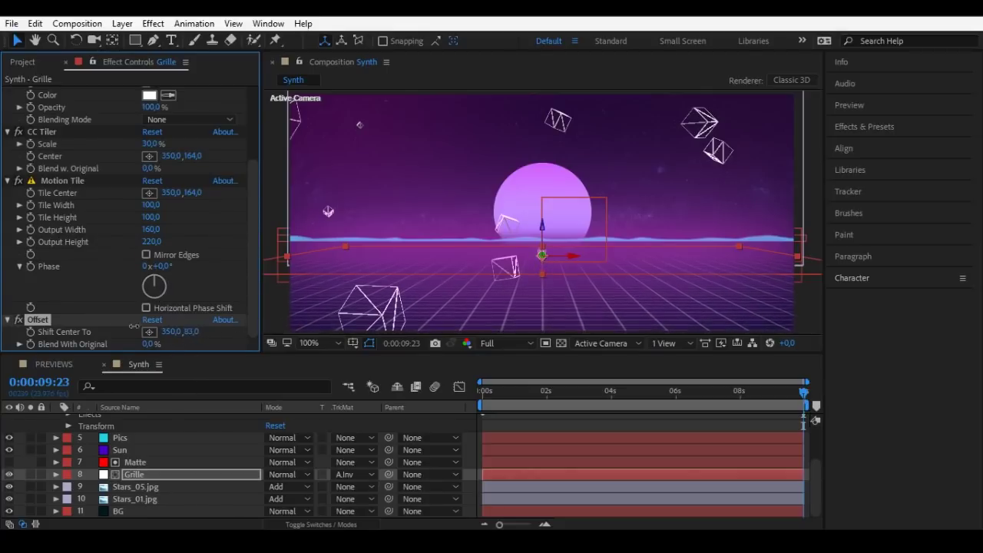
pyautogui.hotkey('ctrl', 'z')
# - Keyframe Shift Center To from 350,0,164,0 at the start to 256,0,365,0 at the end
pyautogui.press('Home')
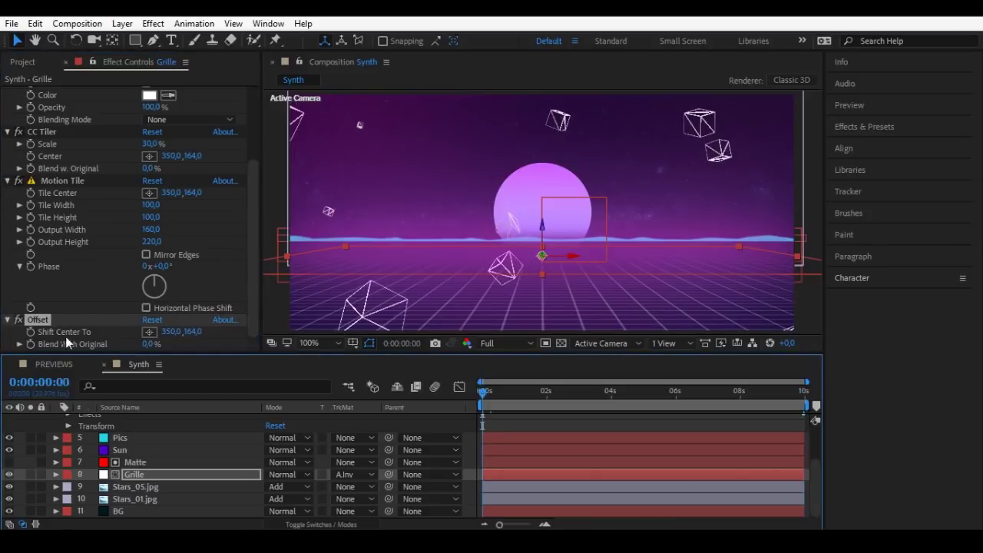
pyautogui.click(40, 338)
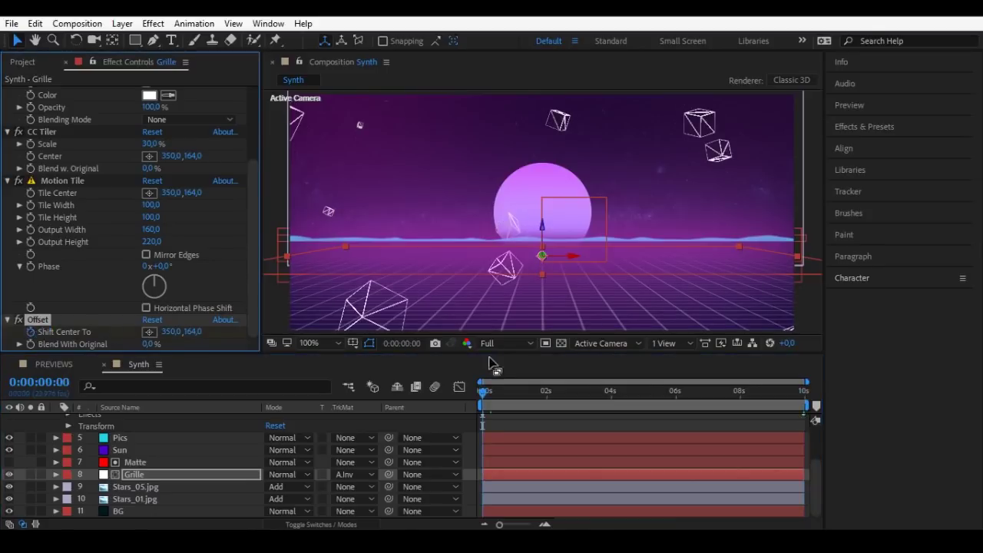
pyautogui.moveTo(480, 394); pyautogui.dragTo(804, 393)
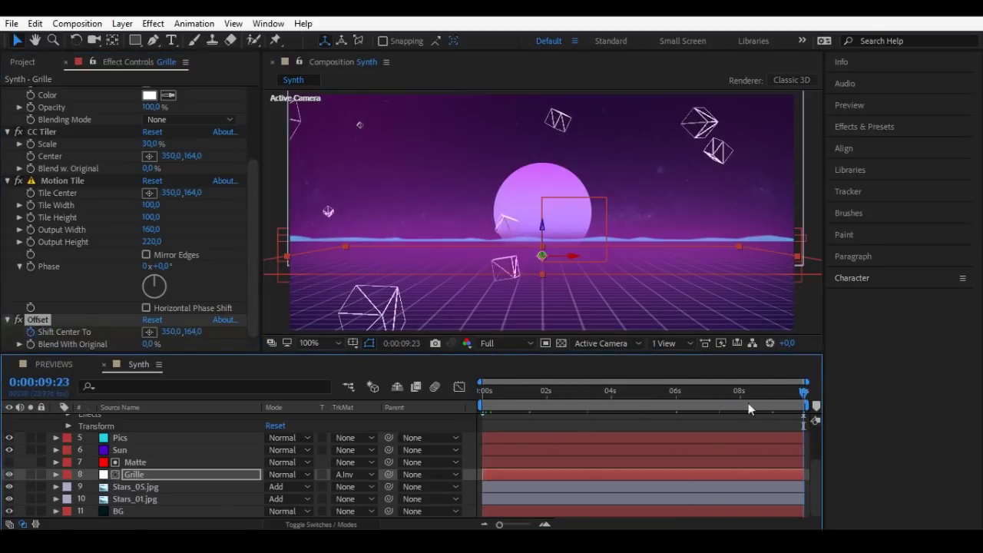
pyautogui.moveTo(196, 332); pyautogui.dragTo(361, 329)
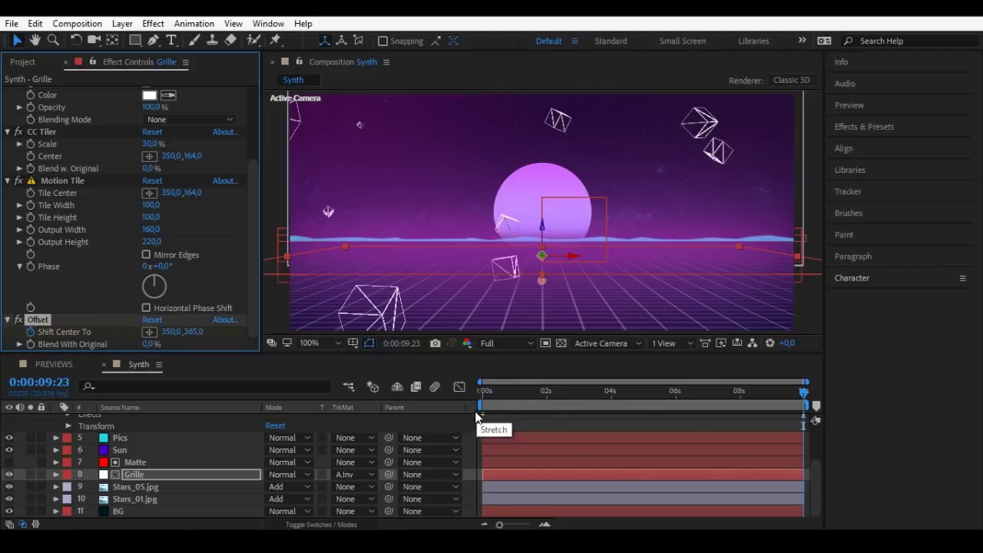
pyautogui.moveTo(171, 331); pyautogui.dragTo(177, 332)
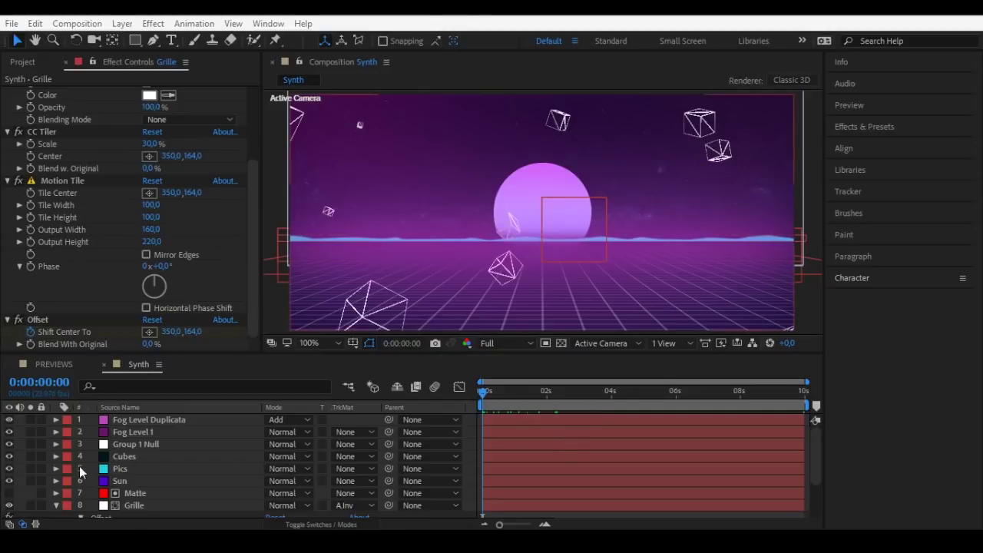
# - Select the Sun, Pics, Cubes and star layers together
pyautogui.click(130, 479)
pyautogui.keyDown('ctrl'); pyautogui.click(129, 467); pyautogui.keyUp('ctrl')
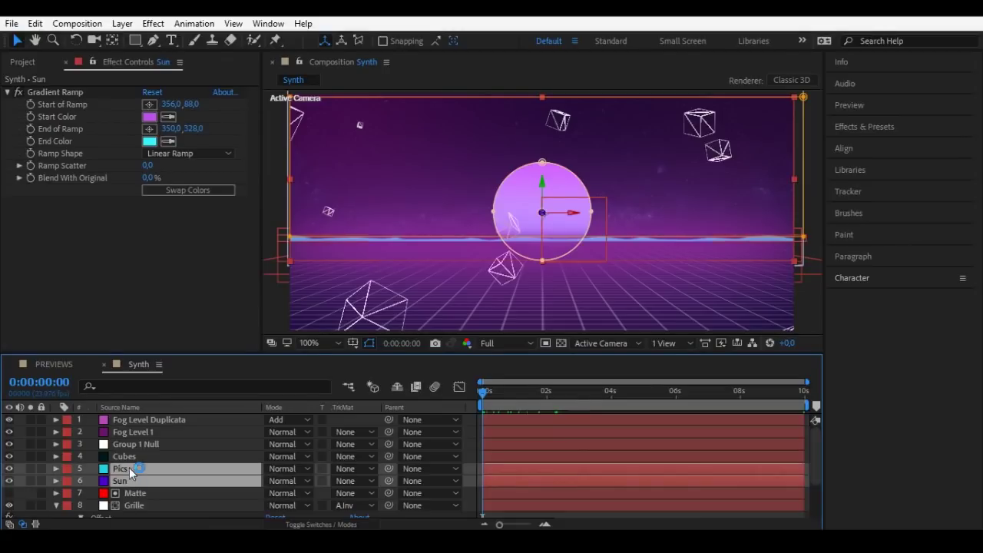
pyautogui.keyDown('ctrl'); pyautogui.click(132, 453); pyautogui.keyUp('ctrl')
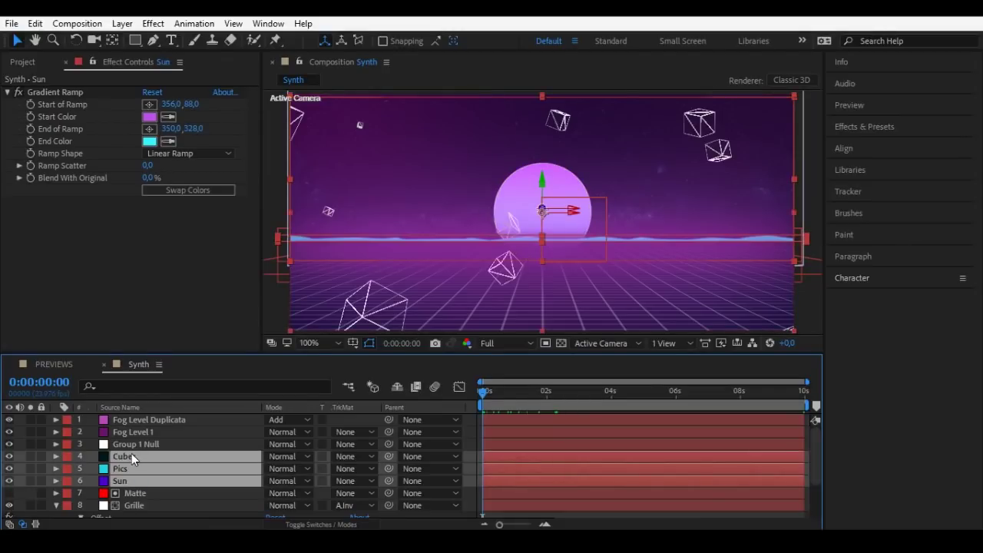
pyautogui.scroll(-3, 134, 476)
pyautogui.keyDown('ctrl'); pyautogui.click(142, 493); pyautogui.keyUp('ctrl')
pyautogui.scroll(2, 157, 476)
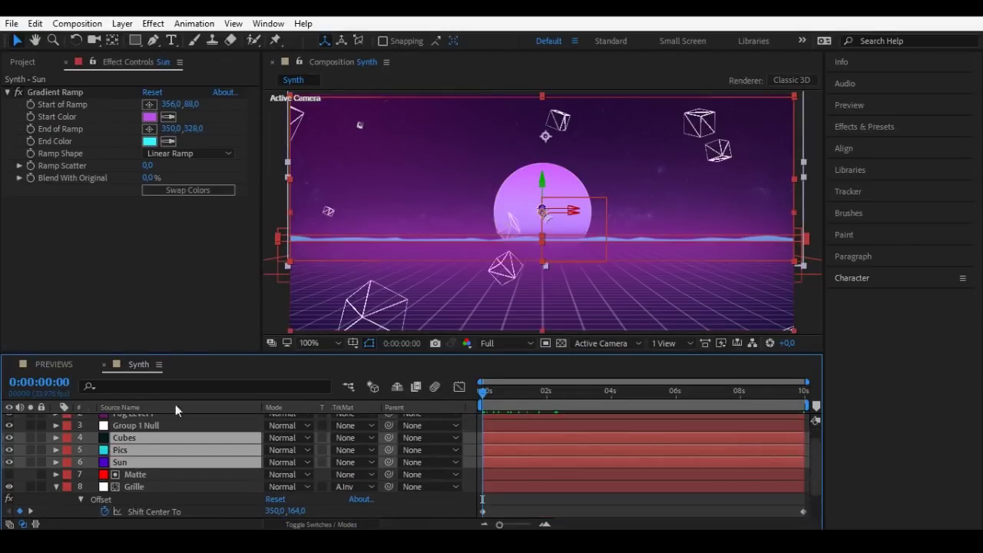
pyautogui.moveTo(204, 354); pyautogui.dragTo(207, 318)
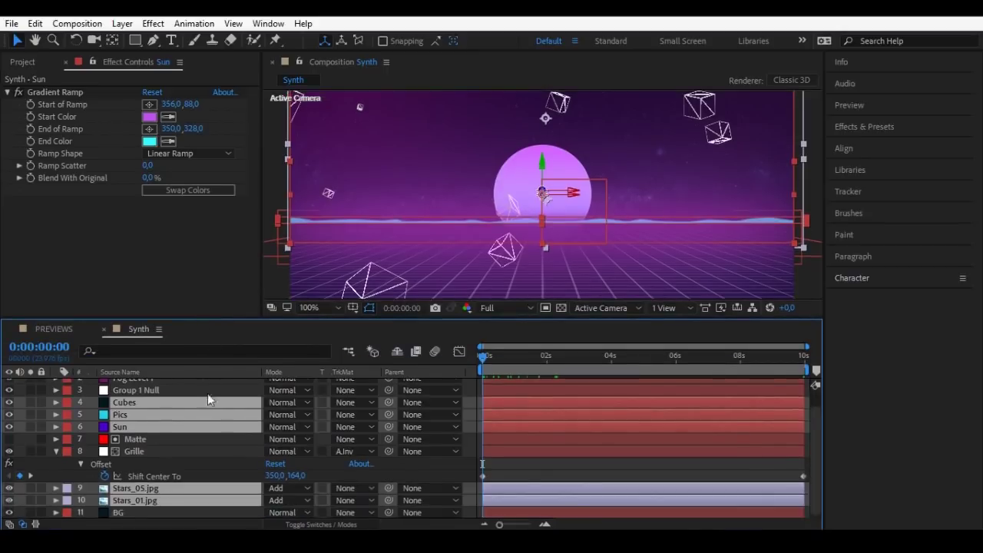
# - Add a null object named 3D POINTS CONTROLLER and make it a 3D layer
pyautogui.click(185, 415)
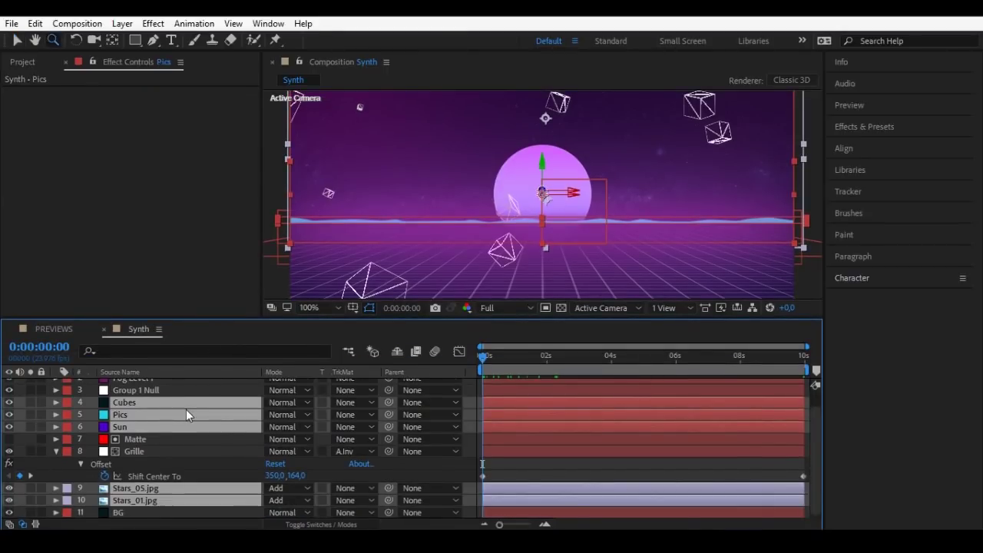
pyautogui.click(471, 420)
pyautogui.hotkey('ctrl', 'alt', 'shift', 'y')
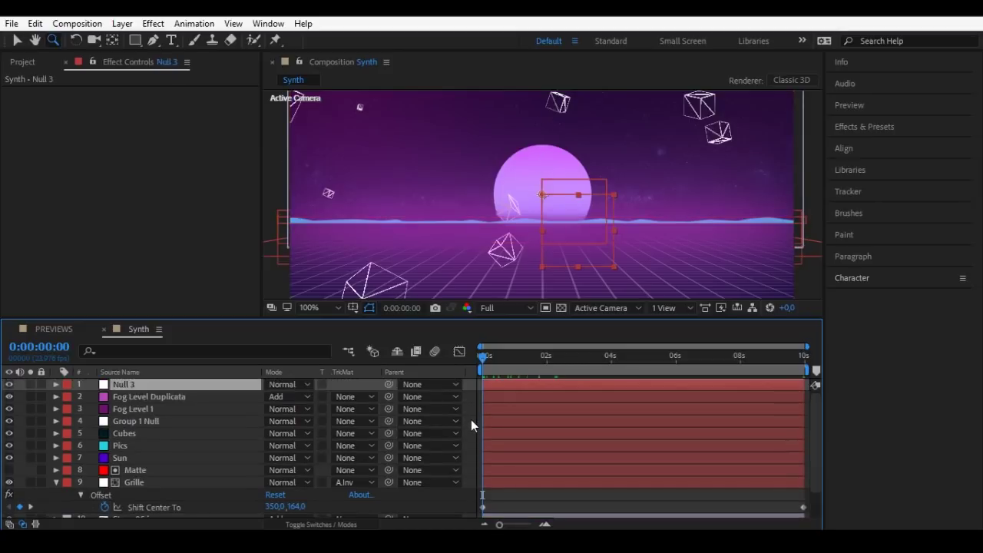
pyautogui.hotkey('ctrl', 'shift', 'y')
pyautogui.write('3D POINTS')
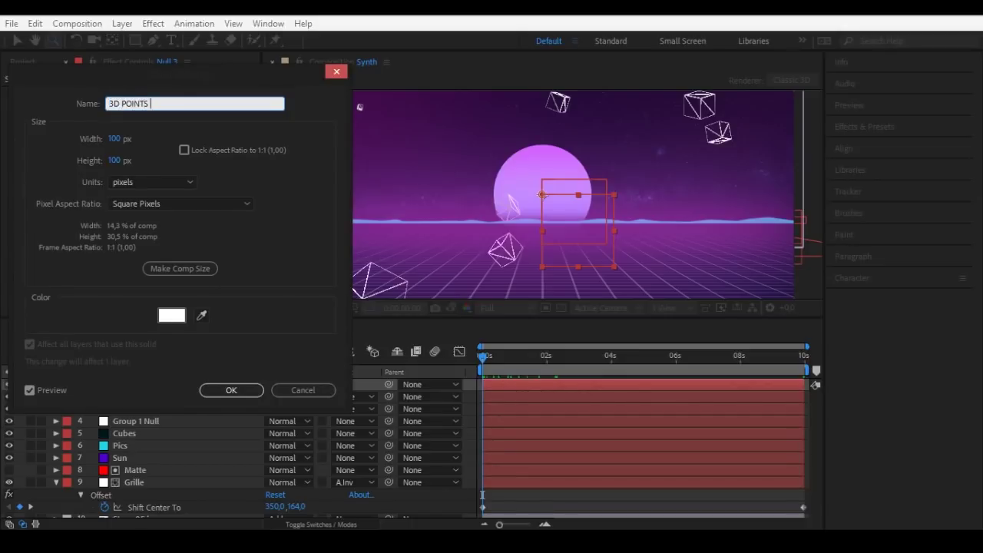
pyautogui.write(' CONTROLLER')
pyautogui.press('Return')
pyautogui.press('F4')
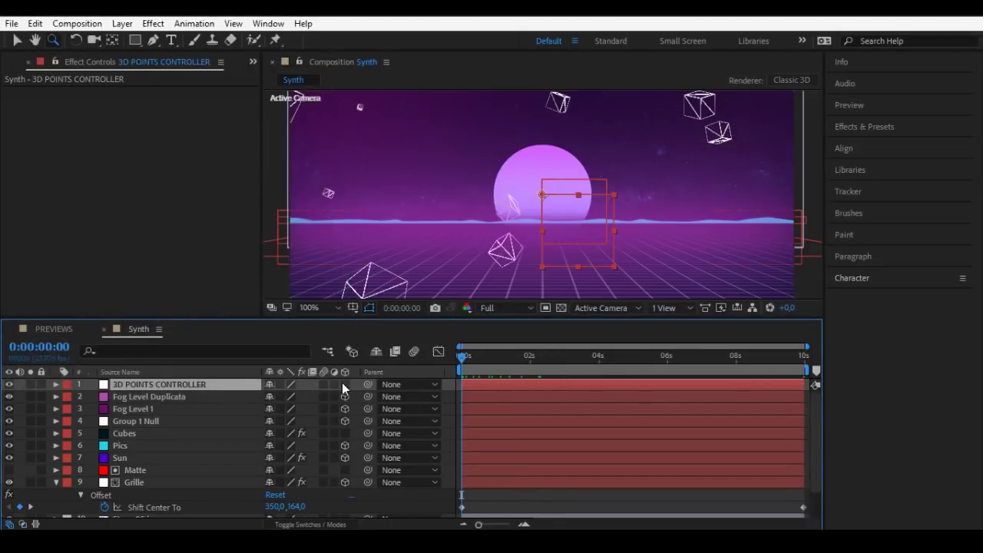
pyautogui.click(344, 384)
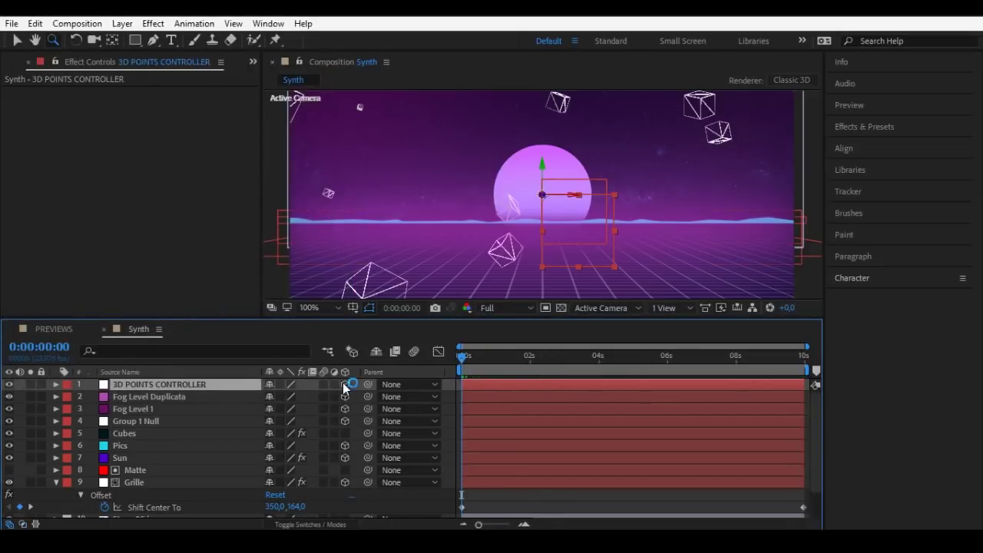
# - Parent the Sun and Pics layers to 3D POINTS CONTROLLER
pyautogui.click(131, 458)
pyautogui.keyDown('shift'); pyautogui.click(130, 446); pyautogui.keyUp('shift')
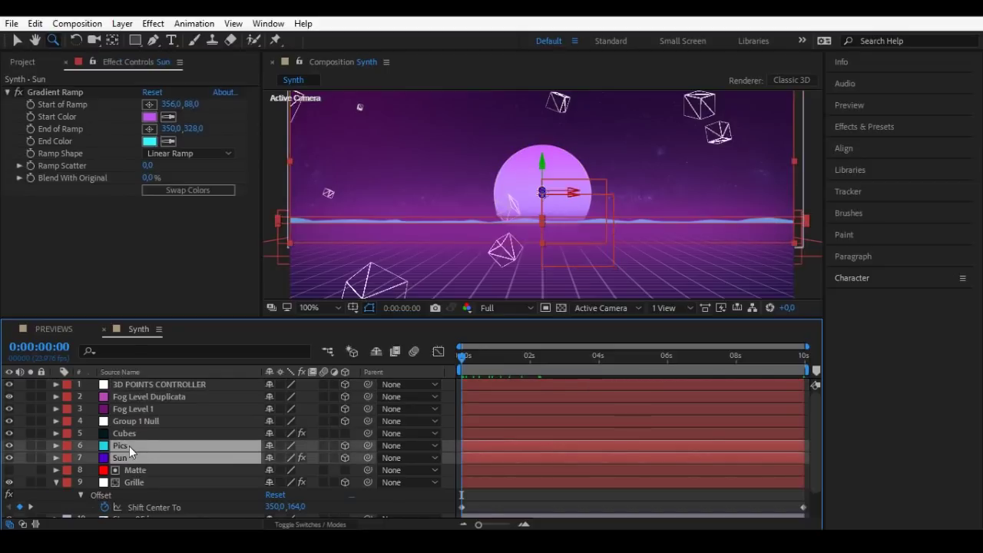
pyautogui.scroll(-1, 134, 469)
pyautogui.scroll(1, 138, 499)
pyautogui.moveTo(367, 445); pyautogui.dragTo(167, 387)
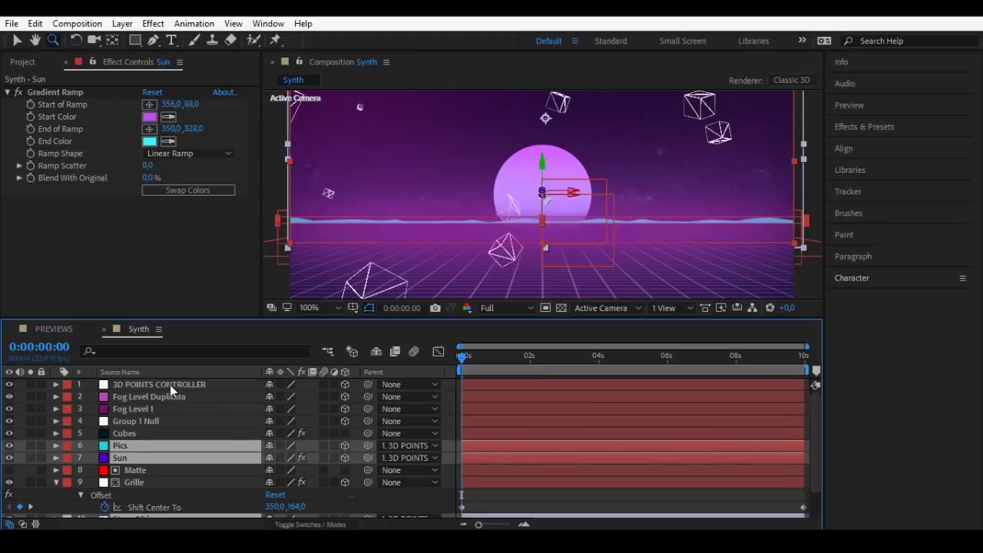
# - Move the controller in depth to check that the sun and horizon follow it
pyautogui.click(172, 383)
pyautogui.moveTo(558, 237); pyautogui.dragTo(574, 291)
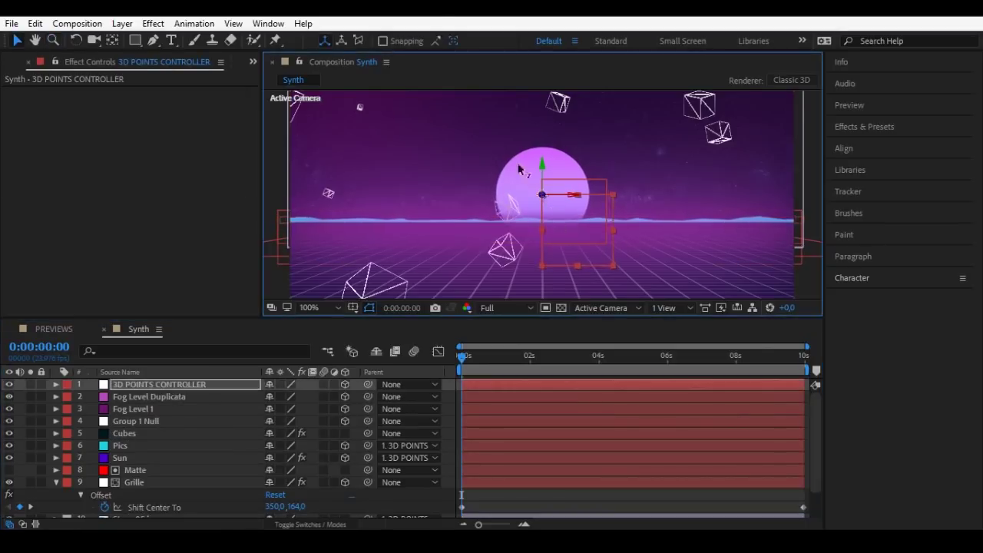
pyautogui.click(217, 387)
pyautogui.moveTo(606, 155)
pyautogui.mouseDown()
pyautogui.moveTo(622, 217)
pyautogui.moveTo(609, 228)
pyautogui.mouseUp()
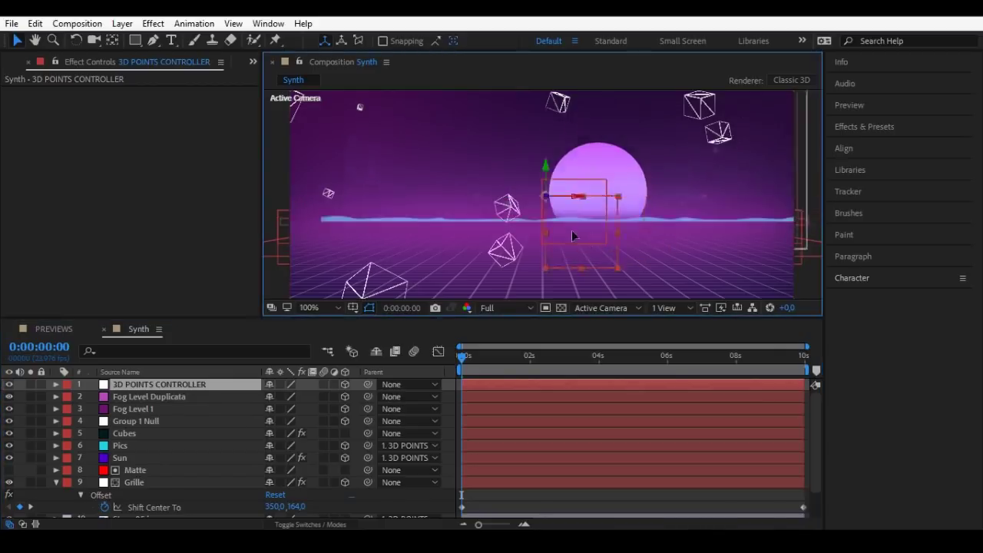
pyautogui.click(215, 387)
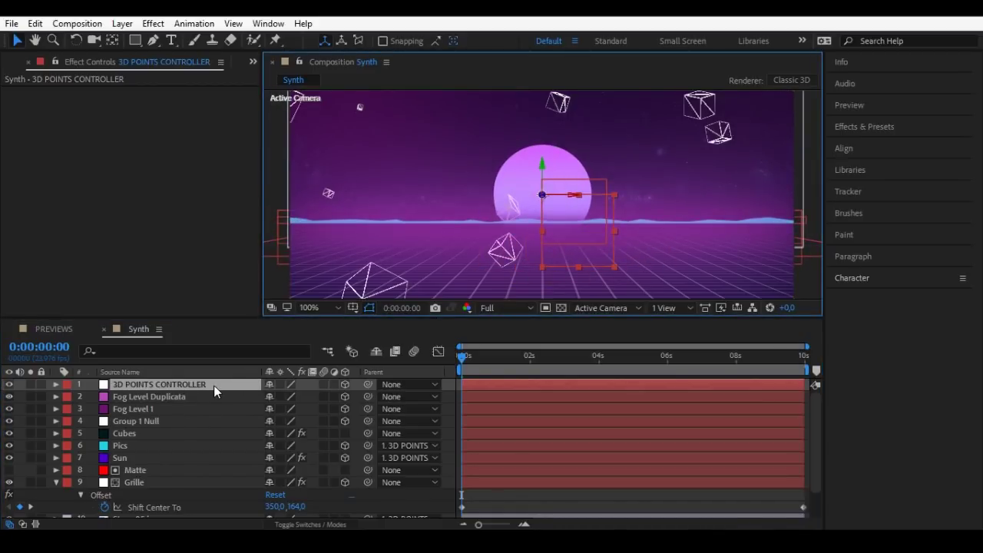
pyautogui.click(126, 434)
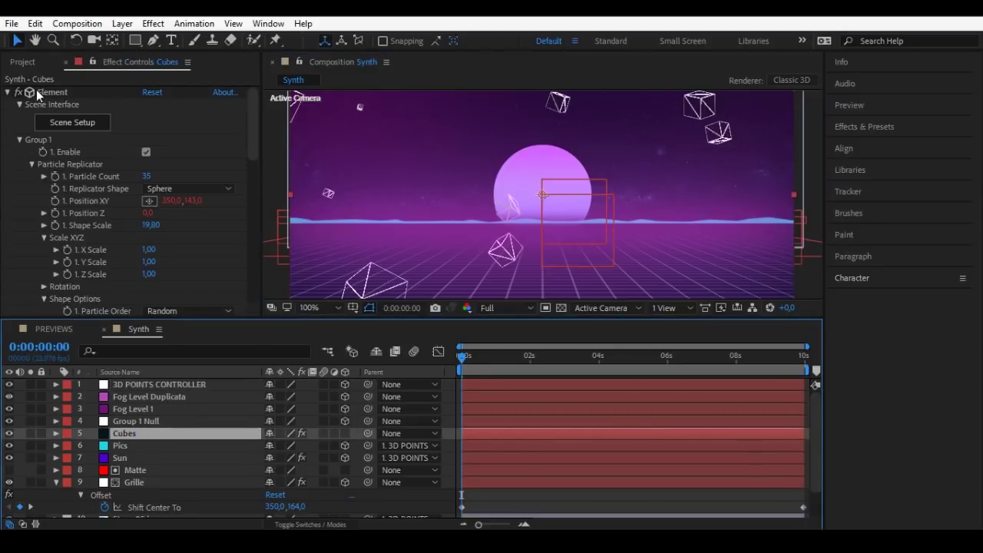
# - Turn on 3D for the Cubes layer and dismiss the 2D-layer warning
pyautogui.click(346, 434)
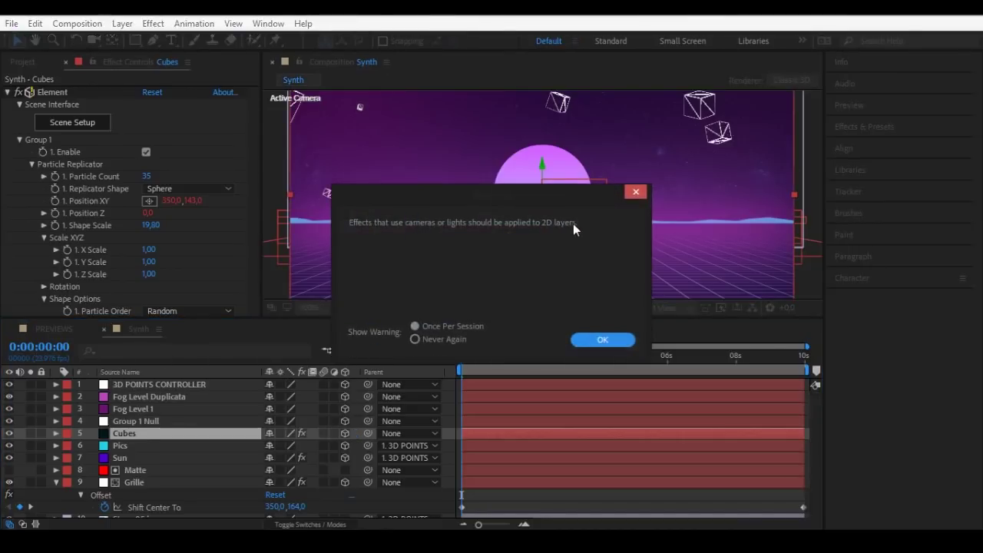
pyautogui.click(441, 233)
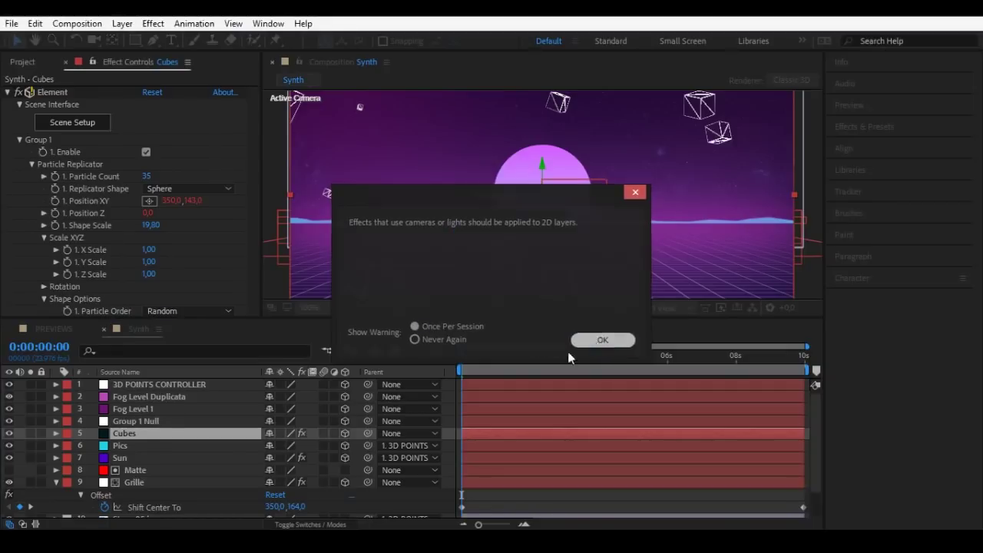
pyautogui.click(587, 340)
# - Inspect Group 1 Null's Position and Rotation values, then collapse them
pyautogui.click(150, 421)
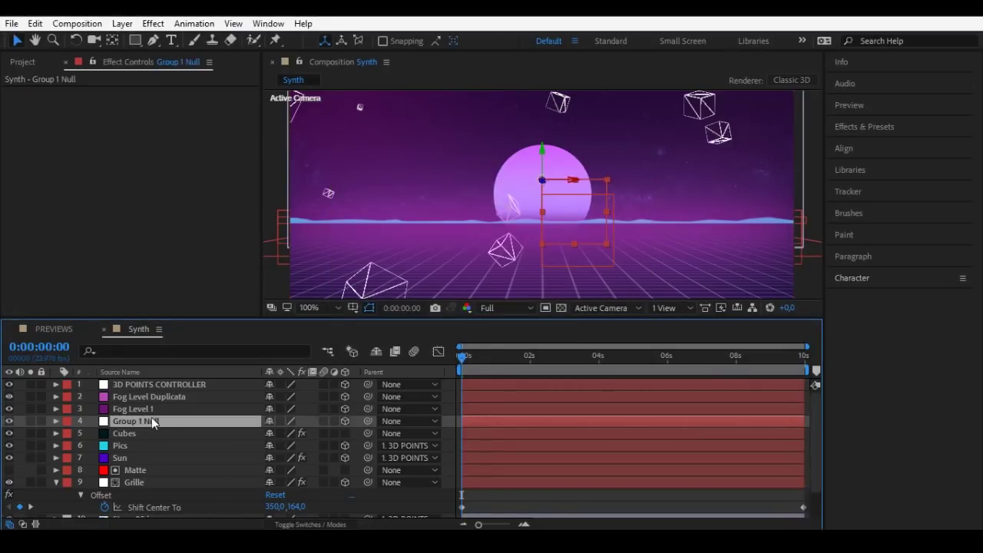
pyautogui.press('p')
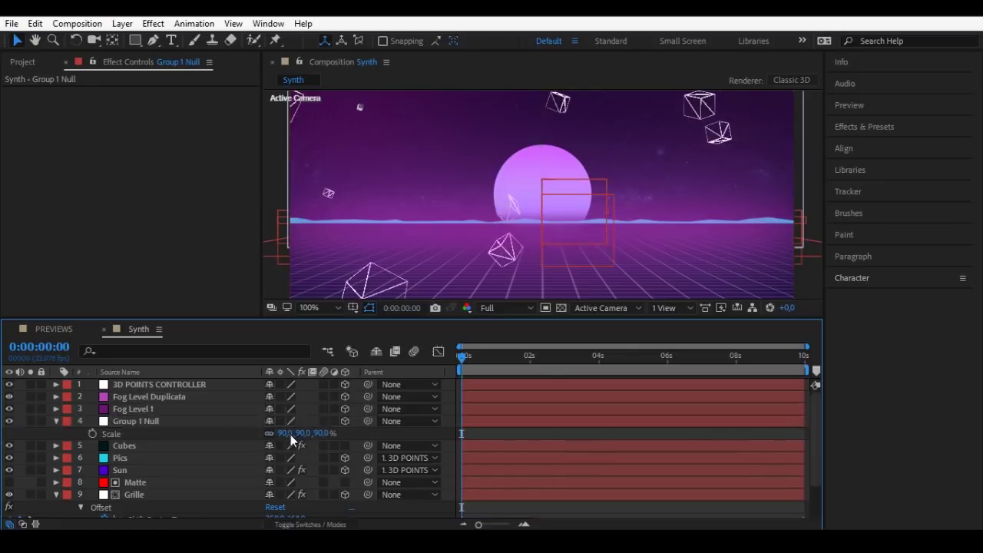
pyautogui.press('r')
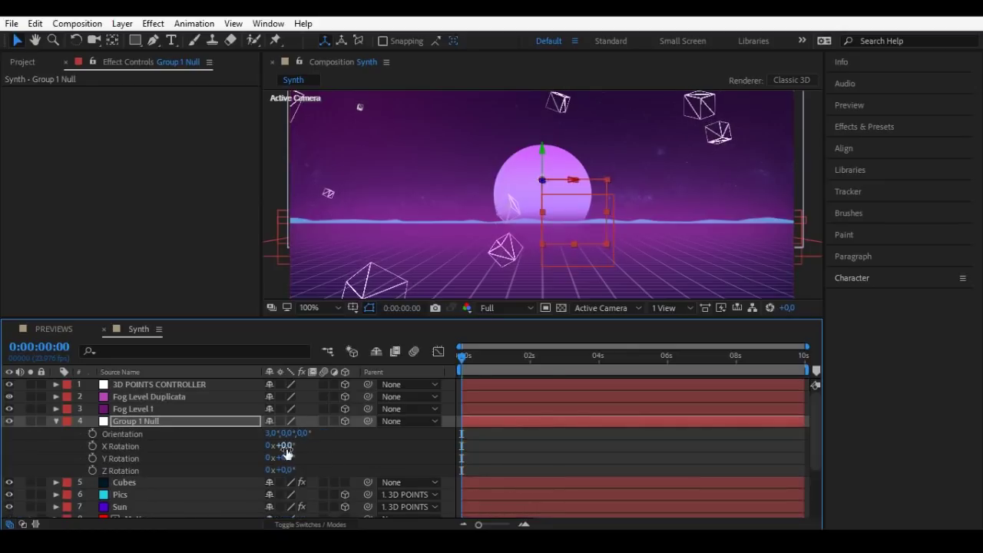
pyautogui.moveTo(286, 453); pyautogui.dragTo(303, 446)
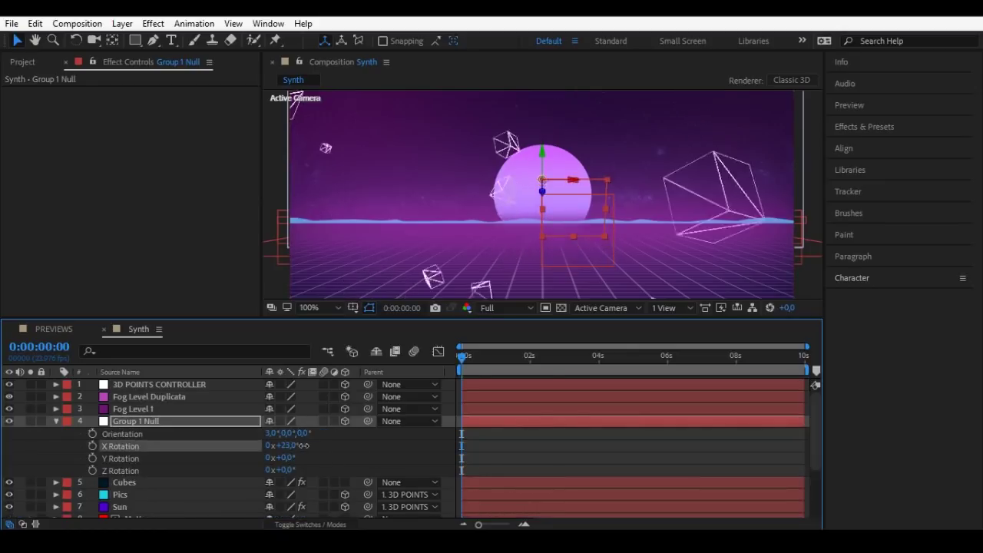
pyautogui.click(60, 422)
# - Parent Group 1 Null to 3D POINTS CONTROLLER and check that the cubes follow it
pyautogui.click(135, 418)
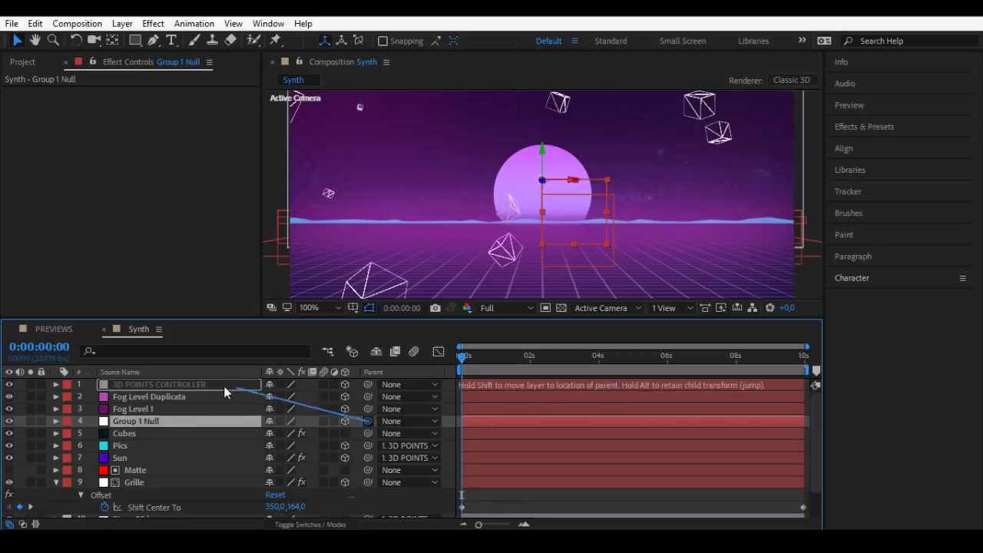
pyautogui.moveTo(367, 421); pyautogui.dragTo(189, 385)
pyautogui.click(189, 385)
pyautogui.moveTo(547, 202)
pyautogui.mouseDown()
pyautogui.moveTo(559, 203)
pyautogui.moveTo(586, 248)
pyautogui.moveTo(561, 199)
pyautogui.mouseUp()
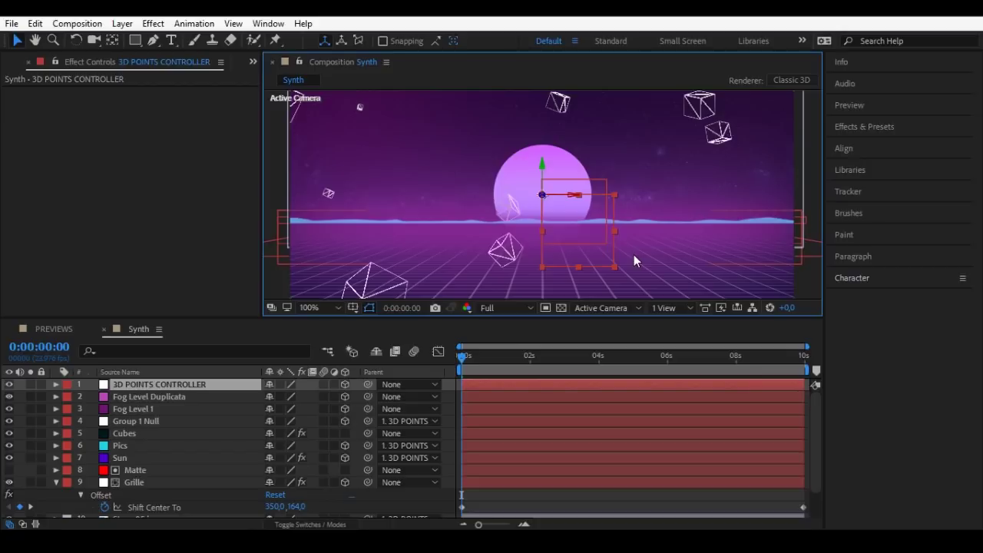
# - Keyframe the controller's Position at 0s and push Z back at the last frame, then preview
pyautogui.press('p')
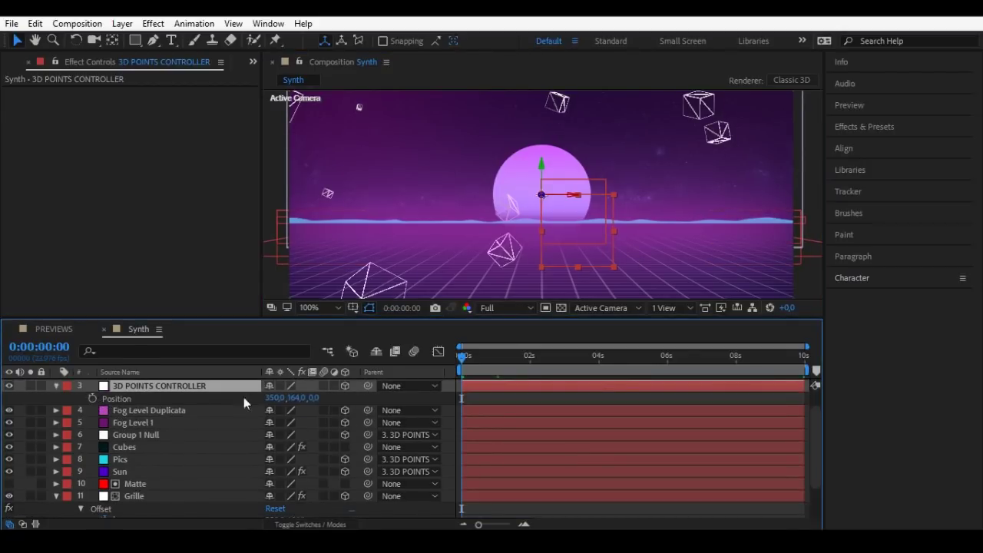
pyautogui.click(91, 398)
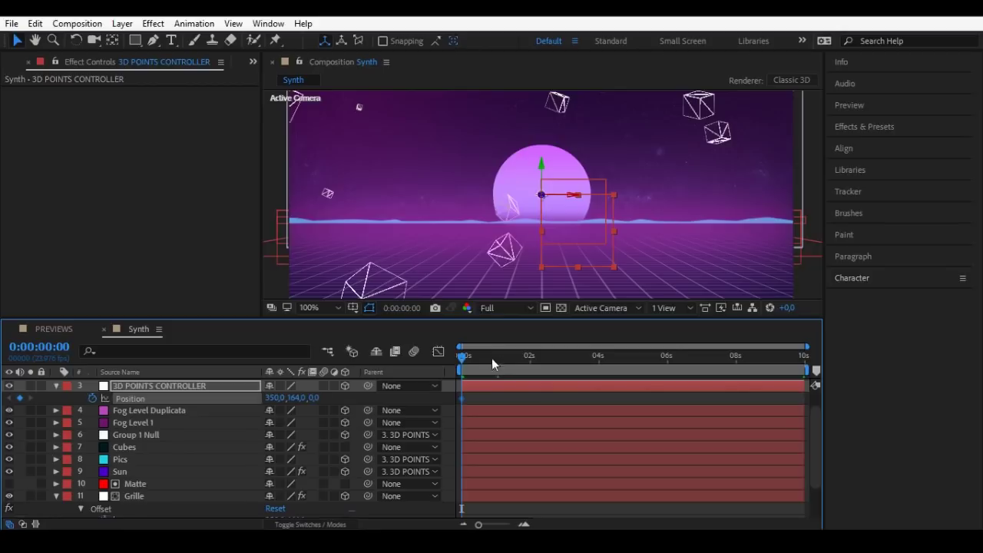
pyautogui.moveTo(464, 363); pyautogui.dragTo(875, 344)
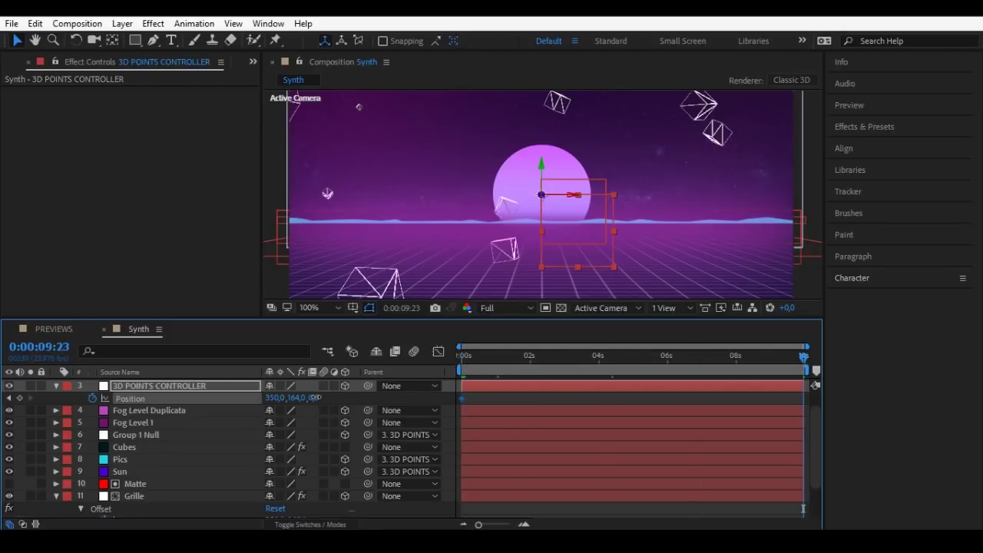
pyautogui.moveTo(319, 401)
pyautogui.mouseDown()
pyautogui.moveTo(253, 398)
pyautogui.moveTo(271, 399)
pyautogui.mouseUp()
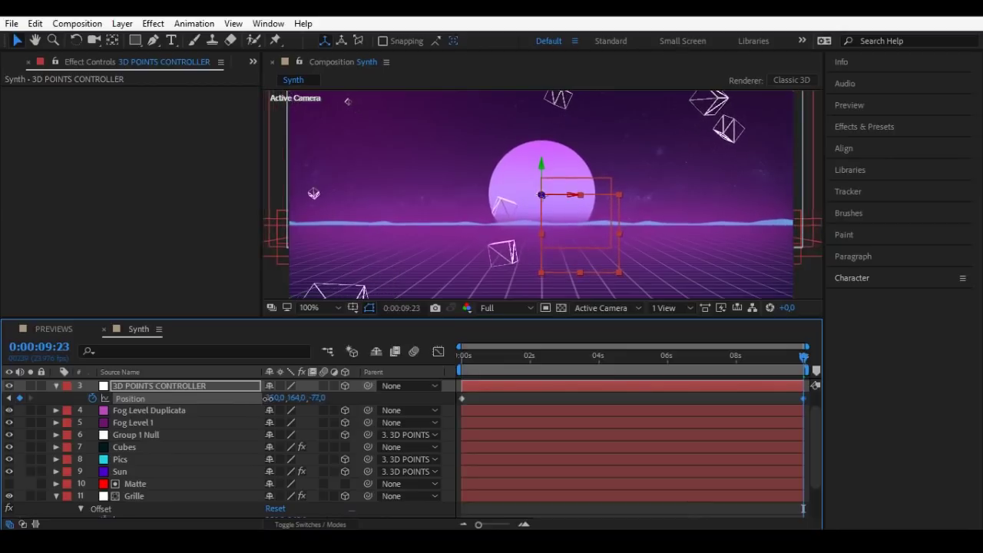
pyautogui.click(477, 356)
pyautogui.moveTo(486, 370); pyautogui.dragTo(791, 384)
pyautogui.press('Home')
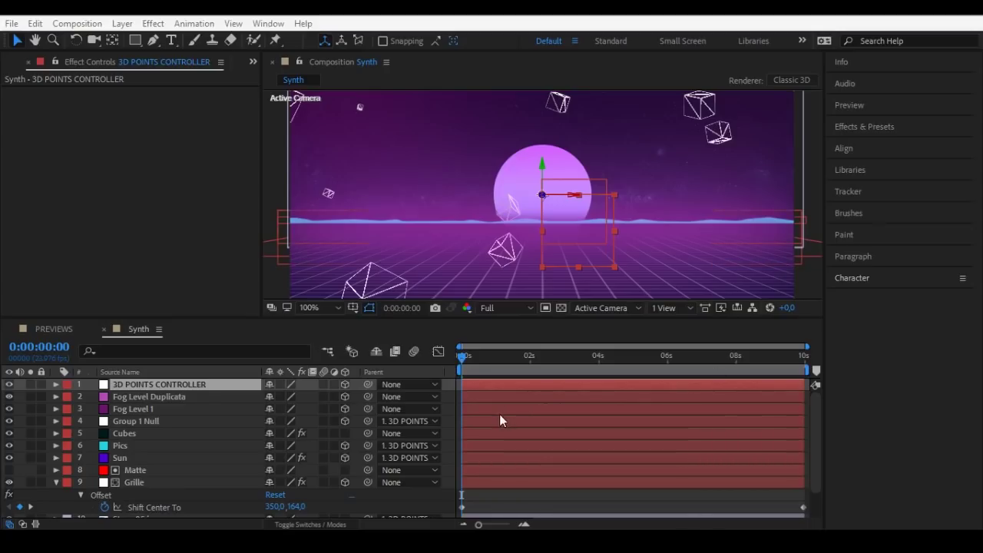
# - Create an adjustment layer named Glow
pyautogui.click(452, 400)
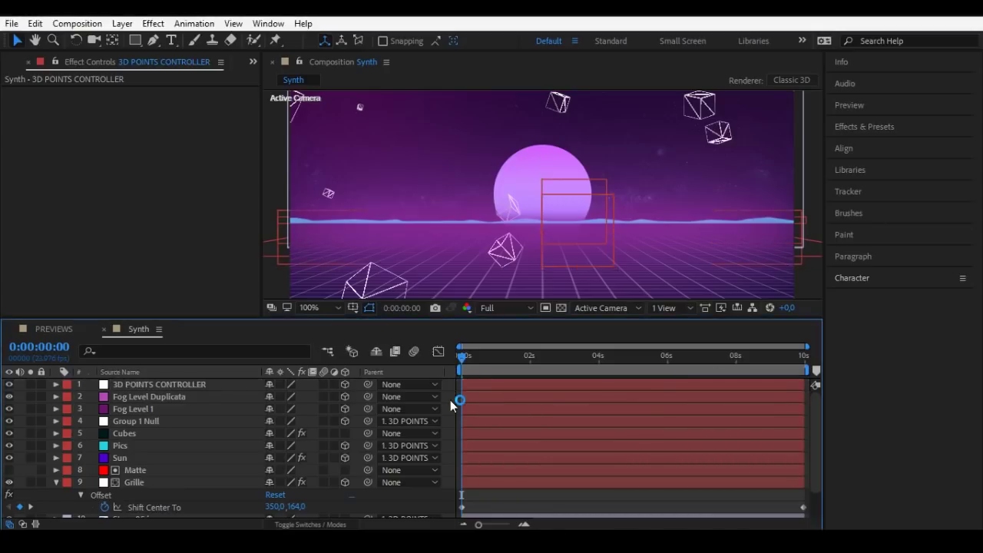
pyautogui.hotkey('ctrl', 'alt', 'y')
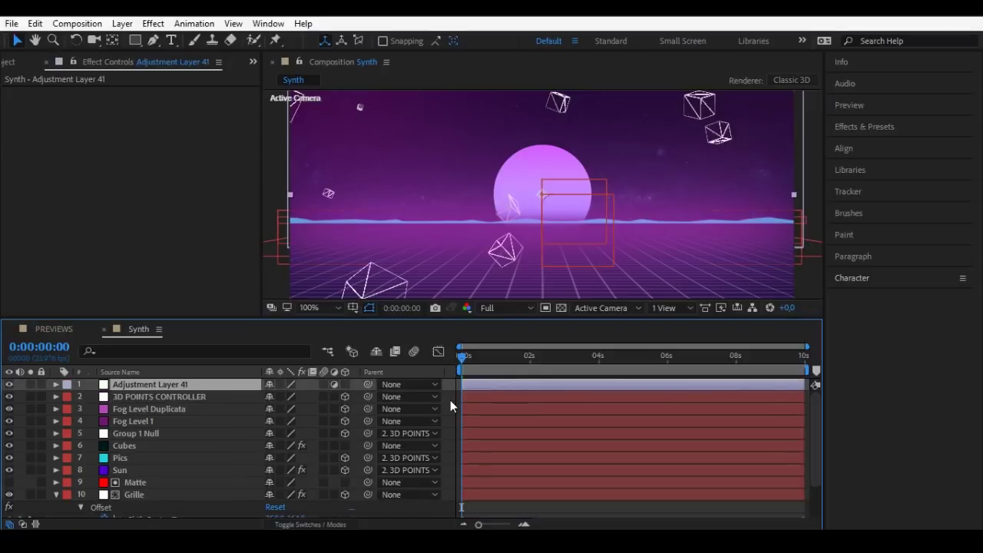
pyautogui.hotkey('ctrl', 'shift', 'y')
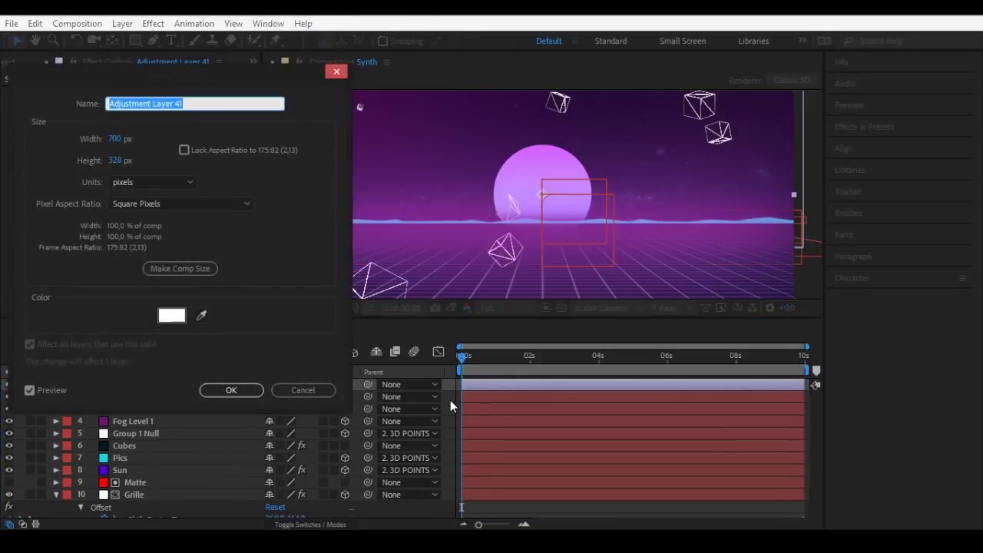
pyautogui.write('Glow')
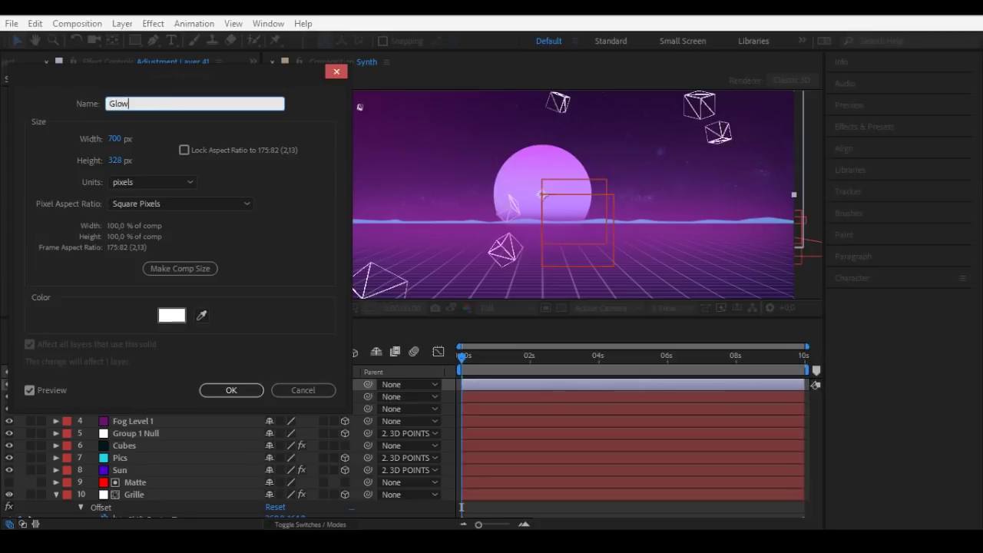
pyautogui.press('Return')
# - Apply Glow with a Glow Radius of 93, then add another adjustment layer
pyautogui.hotkey('ctrl', 'space')
pyautogui.write('g')
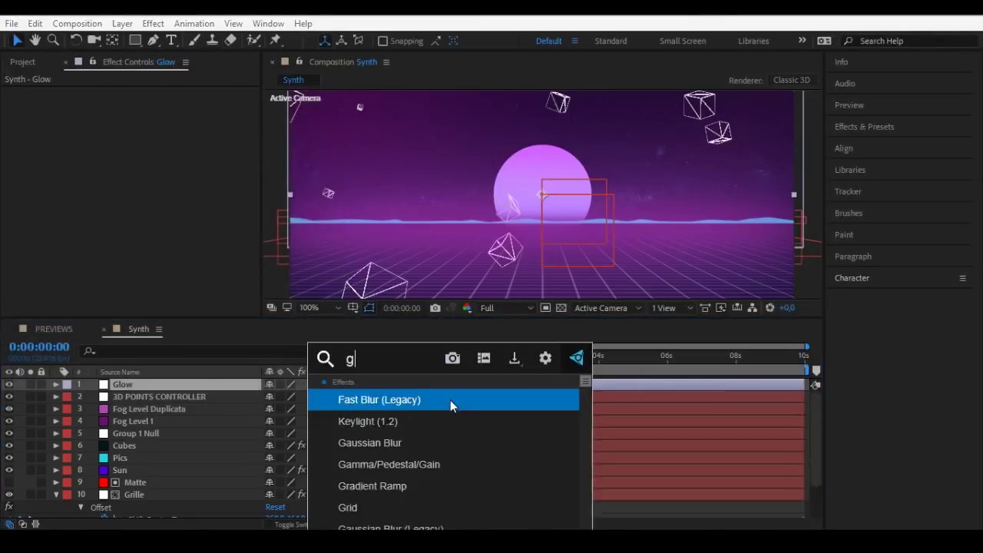
pyautogui.write('low')
pyautogui.press('Return')
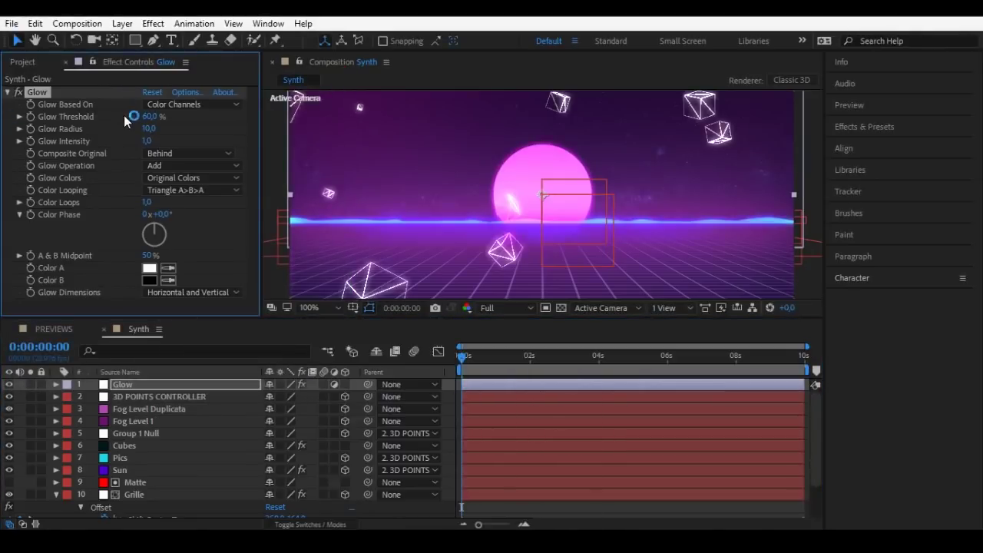
pyautogui.moveTo(148, 129); pyautogui.dragTo(171, 130)
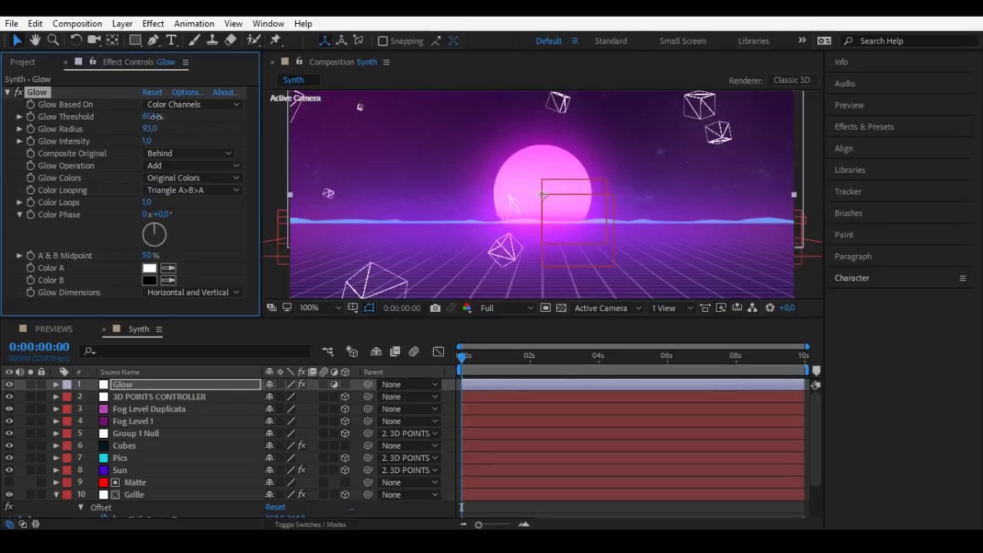
pyautogui.hotkey('ctrl', 'alt', 'y')
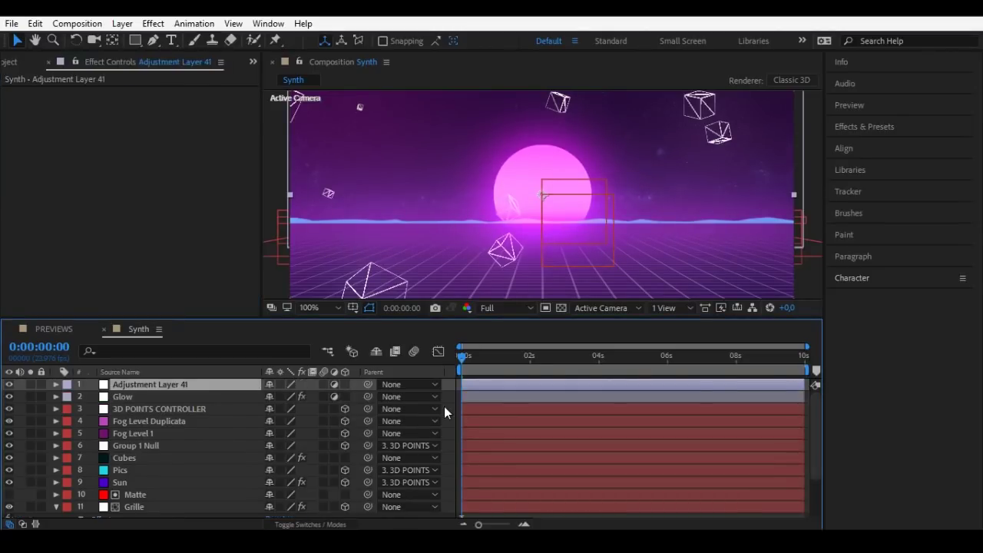
# - Rename the new layer Couleurs and add Levels, lifting the output black
pyautogui.hotkey('ctrl', 'shift', 'y')
pyautogui.write('Couleurs')
pyautogui.press('Return')
pyautogui.hotkey('ctrl', 'space')
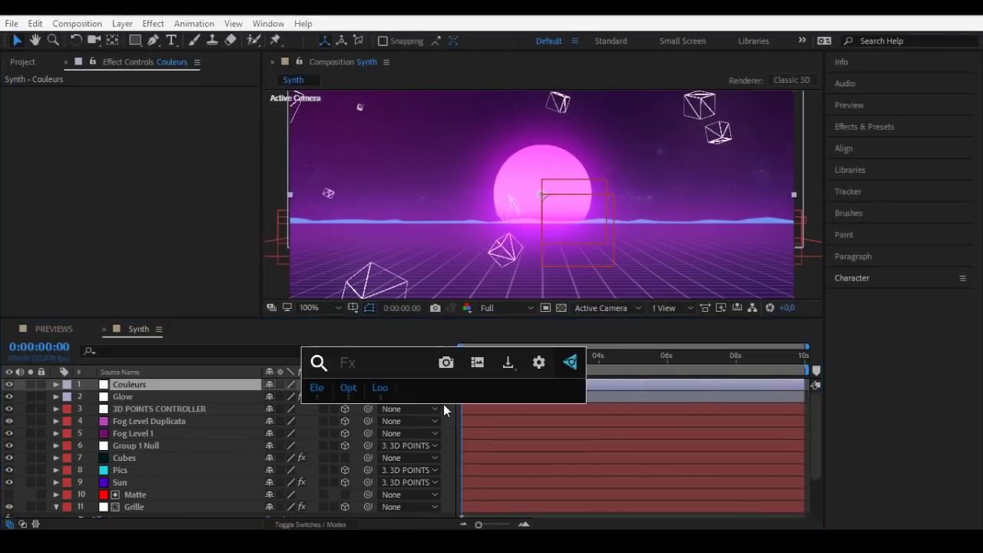
pyautogui.write('Lev')
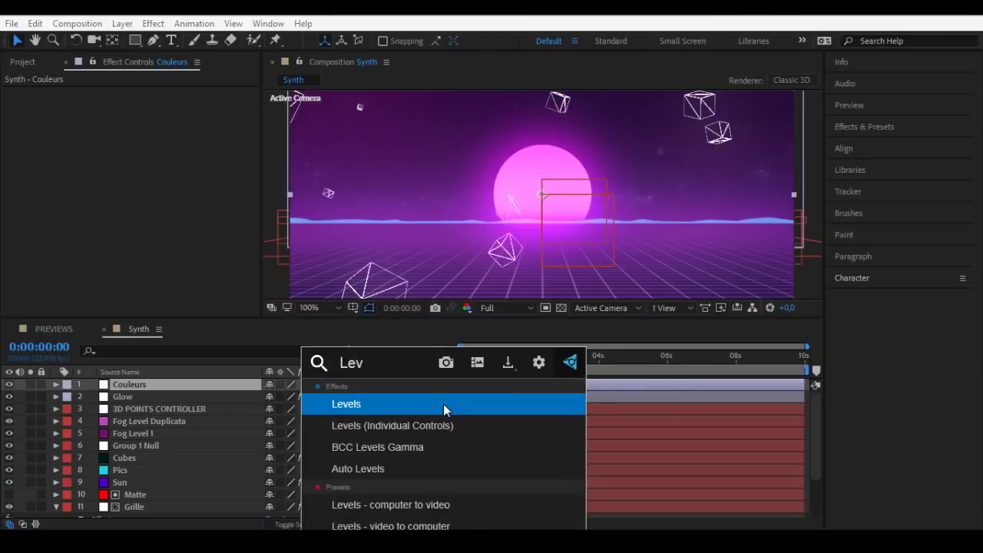
pyautogui.write('el')
pyautogui.press('Return')
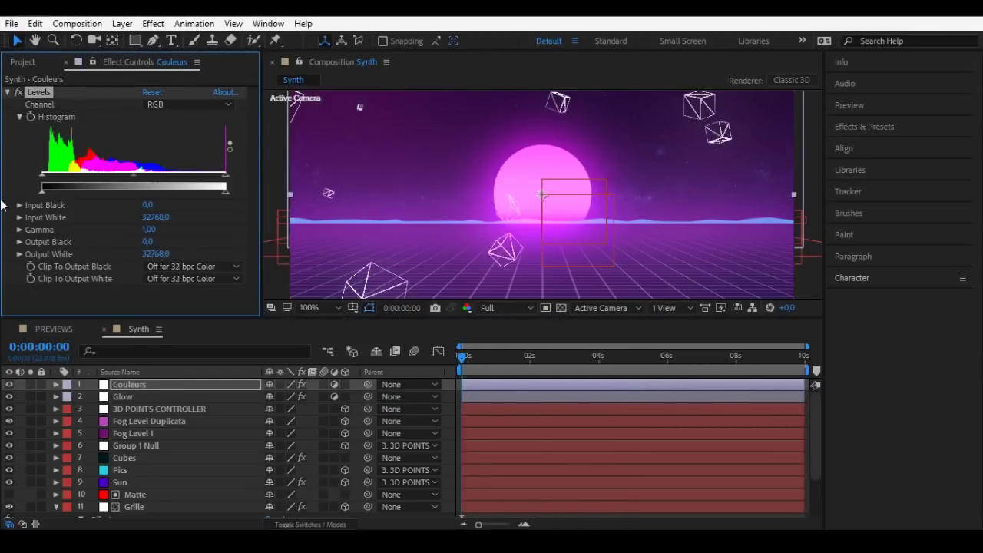
pyautogui.moveTo(42, 192); pyautogui.dragTo(63, 191)
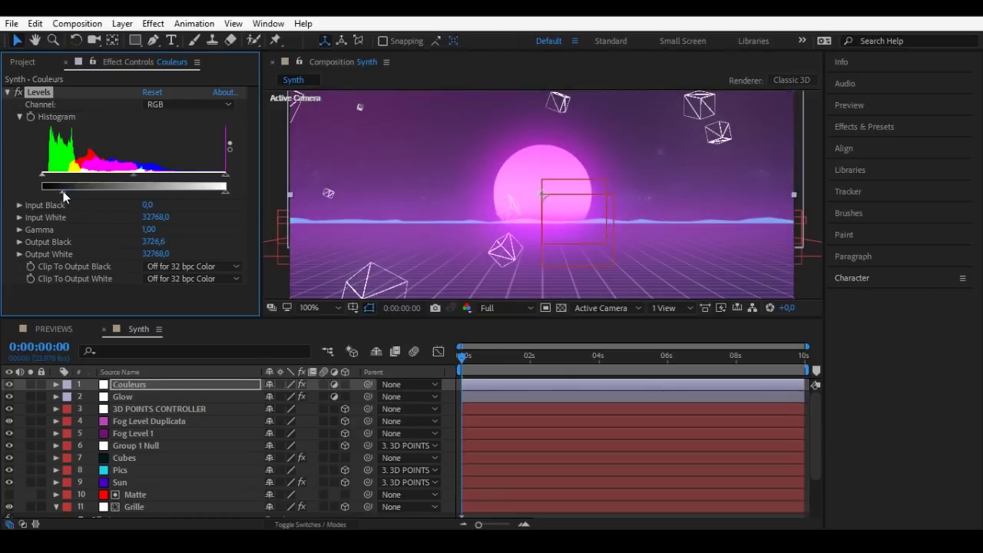
pyautogui.moveTo(135, 174); pyautogui.dragTo(125, 179)
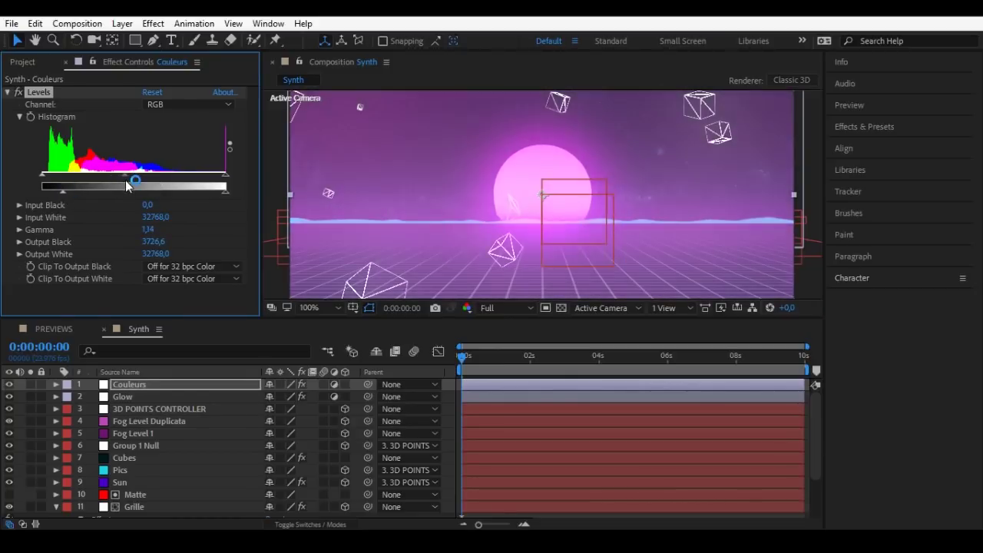
# - Add Curves with an RGB S-curve and tweak the Blue, Red and Green channel curves
pyautogui.hotkey('ctrl', 'space')
pyautogui.write('curv')
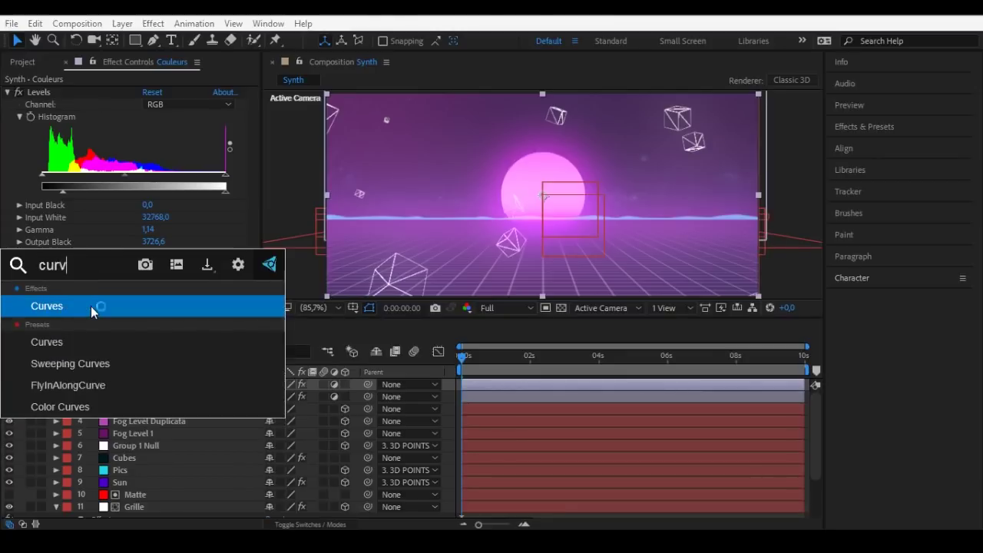
pyautogui.press('Return')
pyautogui.moveTo(138, 217); pyautogui.dragTo(135, 213)
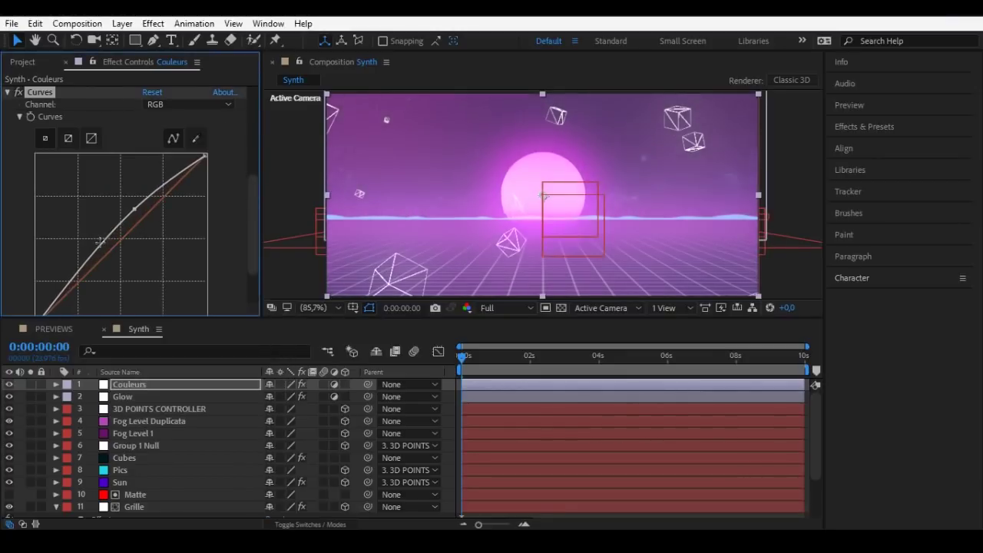
pyautogui.moveTo(101, 243)
pyautogui.mouseDown()
pyautogui.moveTo(99, 265)
pyautogui.moveTo(128, 243)
pyautogui.mouseUp()
pyautogui.click(188, 103)
pyautogui.click(188, 140)
pyautogui.click(121, 234)
pyautogui.moveTo(122, 241); pyautogui.dragTo(121, 242)
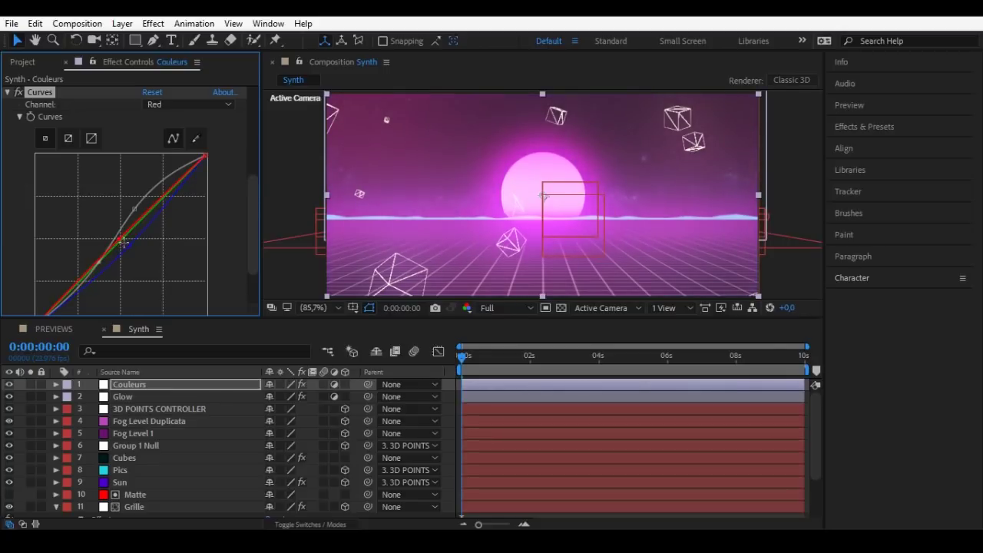
pyautogui.press('Down')
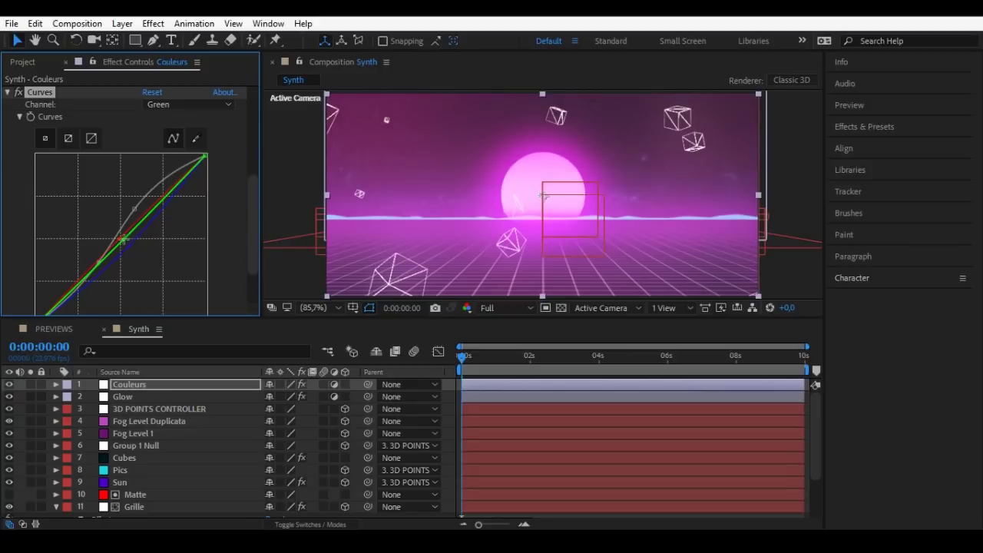
# - Set the Levels output black to 2056,0 and return the view to 100%
pyautogui.scroll(5, 122, 244)
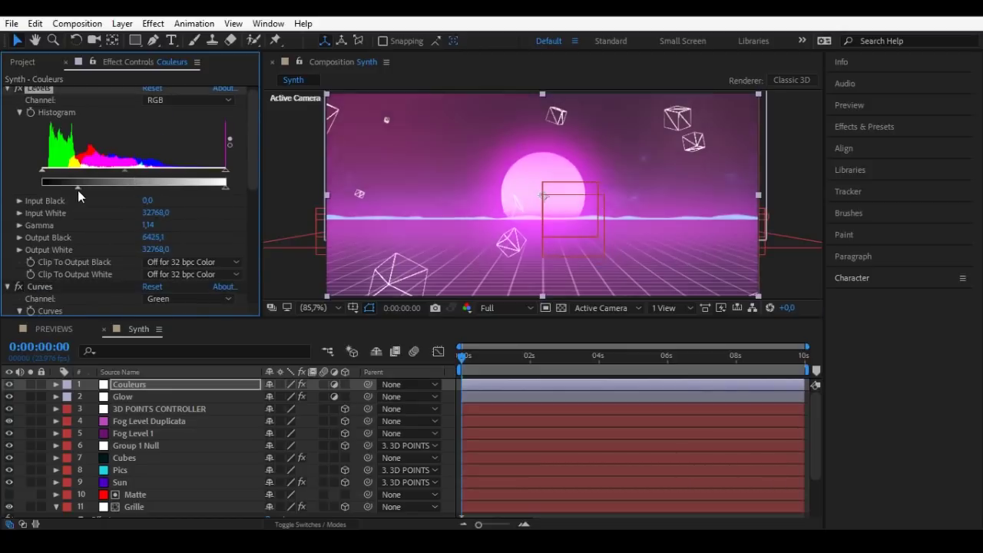
pyautogui.moveTo(62, 186); pyautogui.dragTo(53, 187)
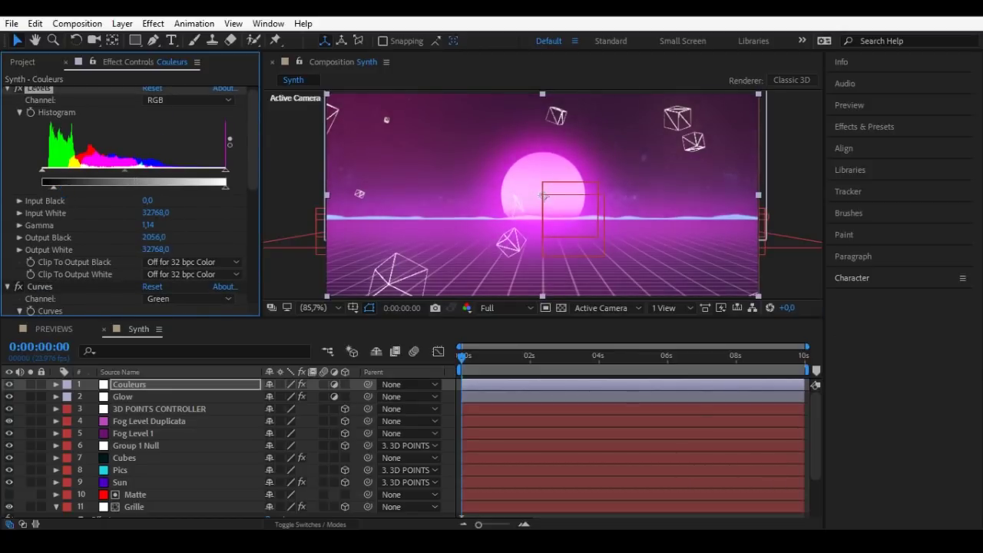
pyautogui.press('.')
pyautogui.moveTo(463, 361); pyautogui.dragTo(478, 363)
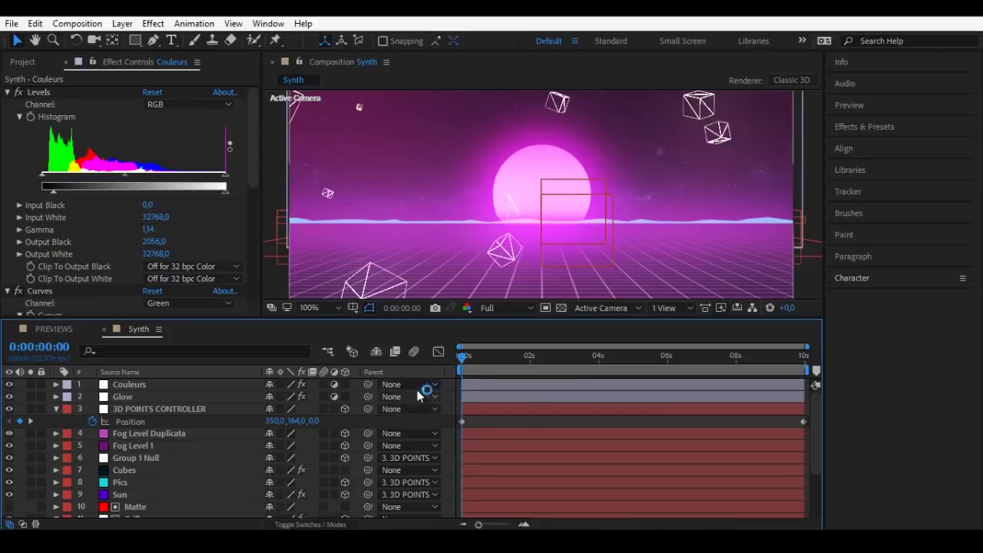
# - Create a new adjustment layer named Grain
pyautogui.press('p')
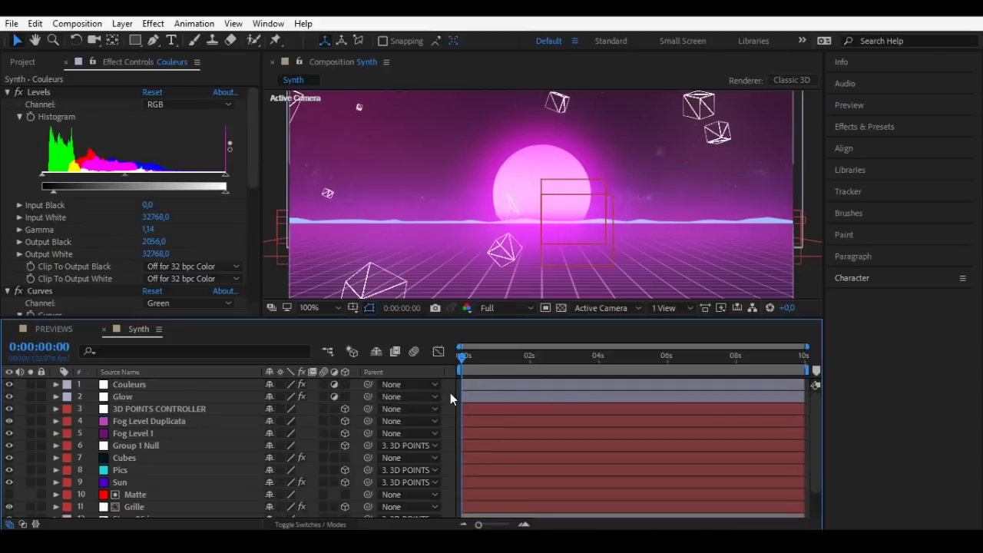
pyautogui.hotkey('ctrl', 'alt', 'y')
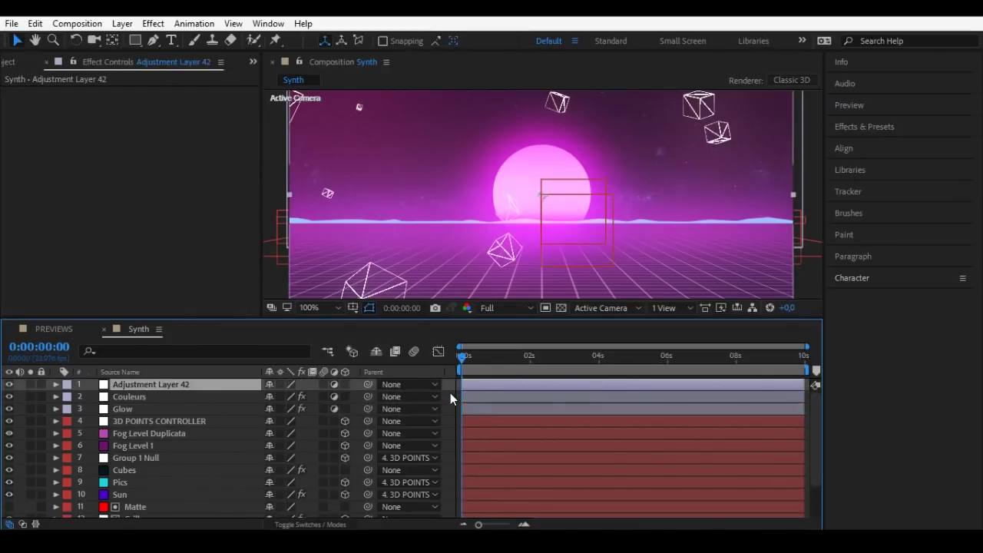
pyautogui.hotkey('ctrl', 'shift', 'y')
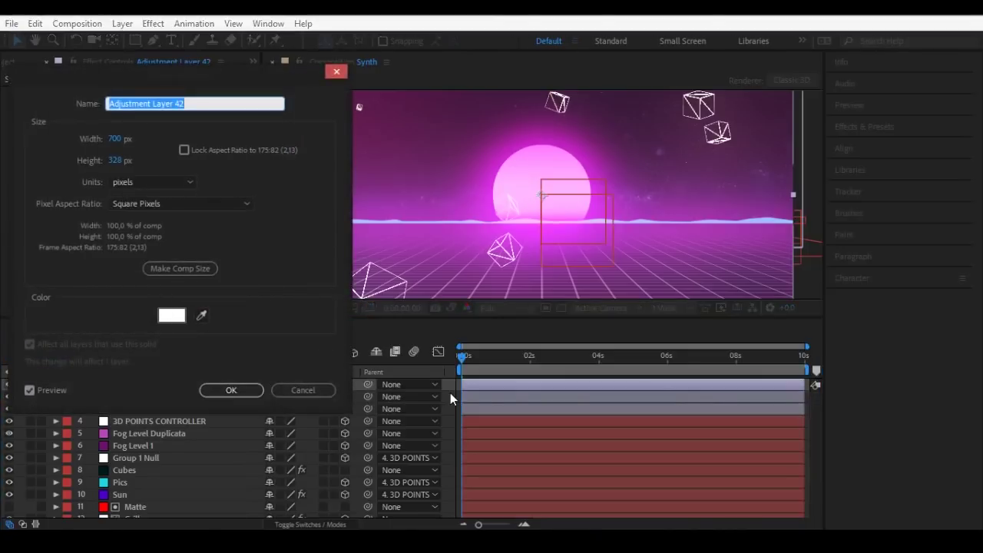
pyautogui.write('Grain')
pyautogui.press('Return')
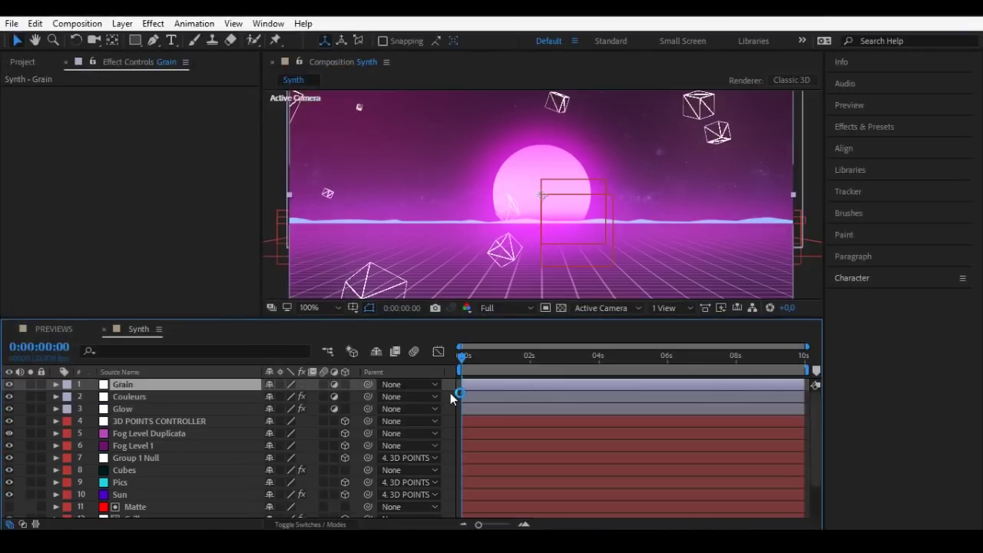
# - Apply Add Grain to the Grain layer with Viewing Mode set to Final Output
pyautogui.hotkey('ctrl', 'space')
pyautogui.write('add')
pyautogui.press('Return')
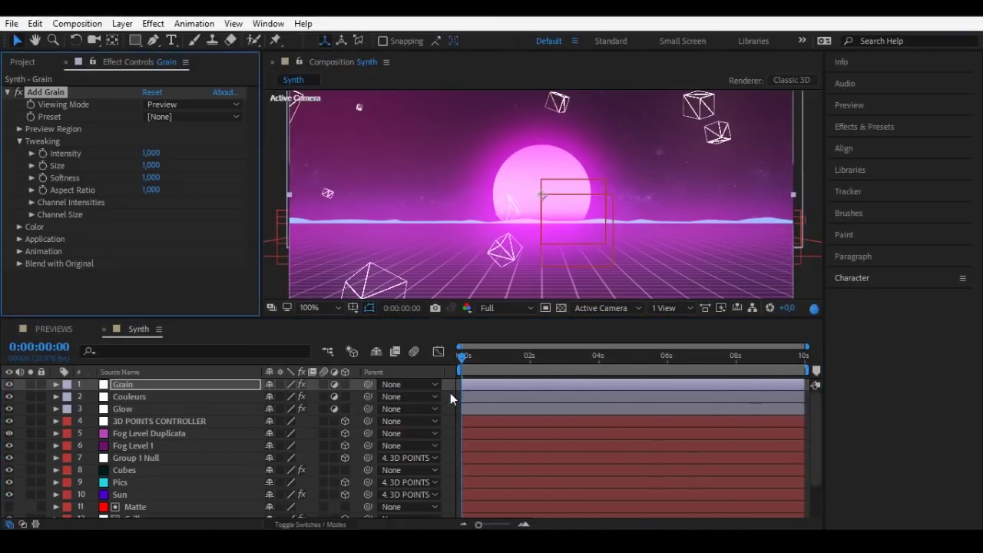
pyautogui.click(166, 105)
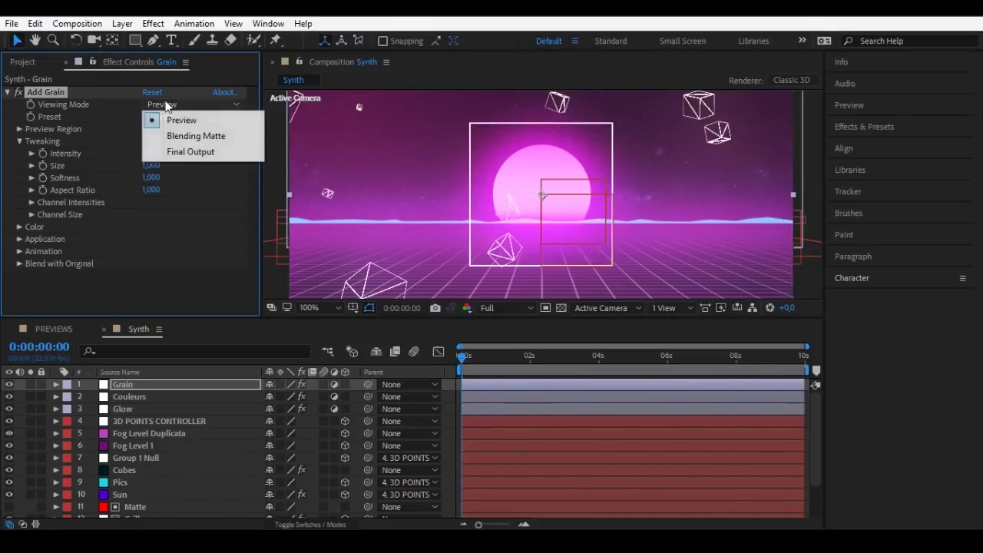
pyautogui.click(178, 152)
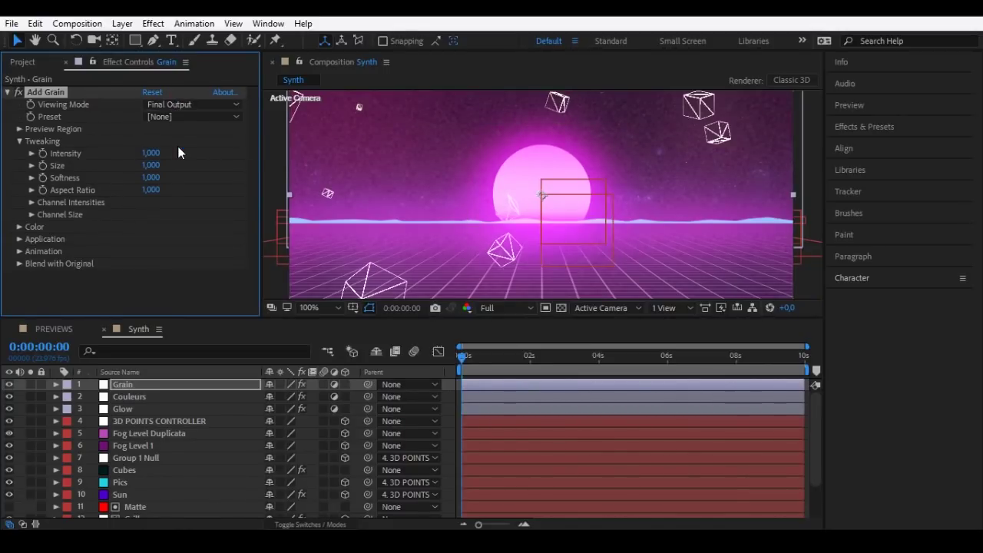
# - Try Half and Quarter preview resolutions, back to Full, and lower grain Intensity to 0,400
pyautogui.click(520, 309)
pyautogui.click(508, 361)
pyautogui.click(504, 307)
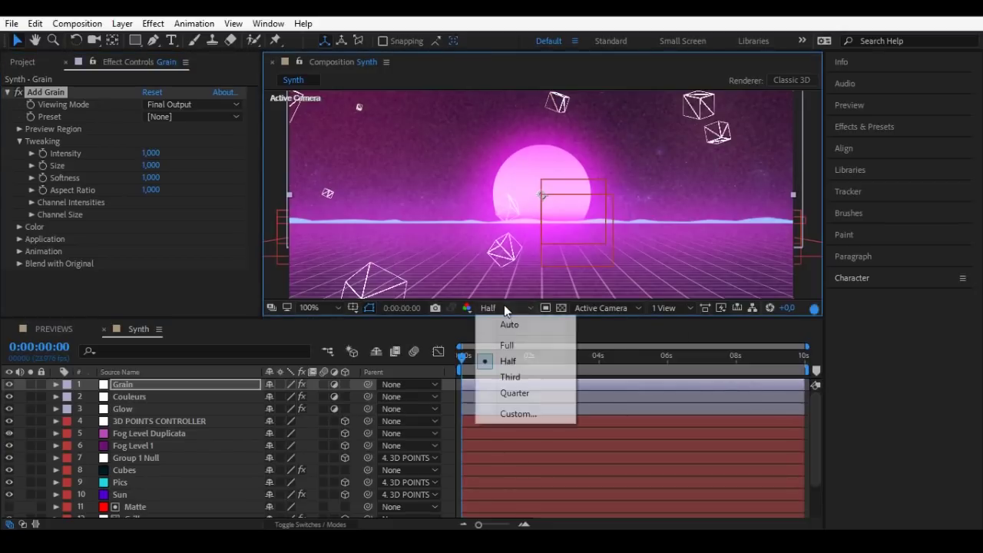
pyautogui.click(513, 392)
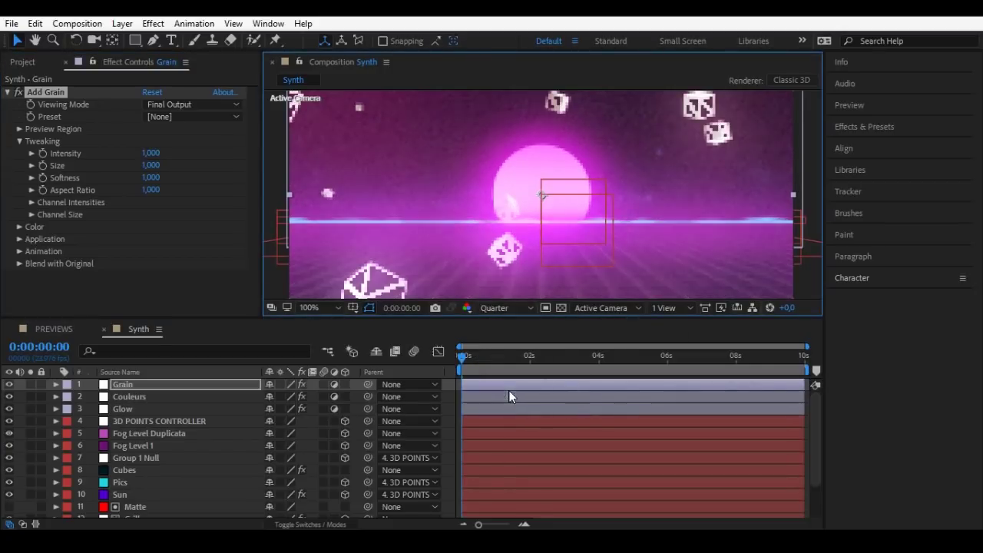
pyautogui.click(506, 310)
pyautogui.click(514, 343)
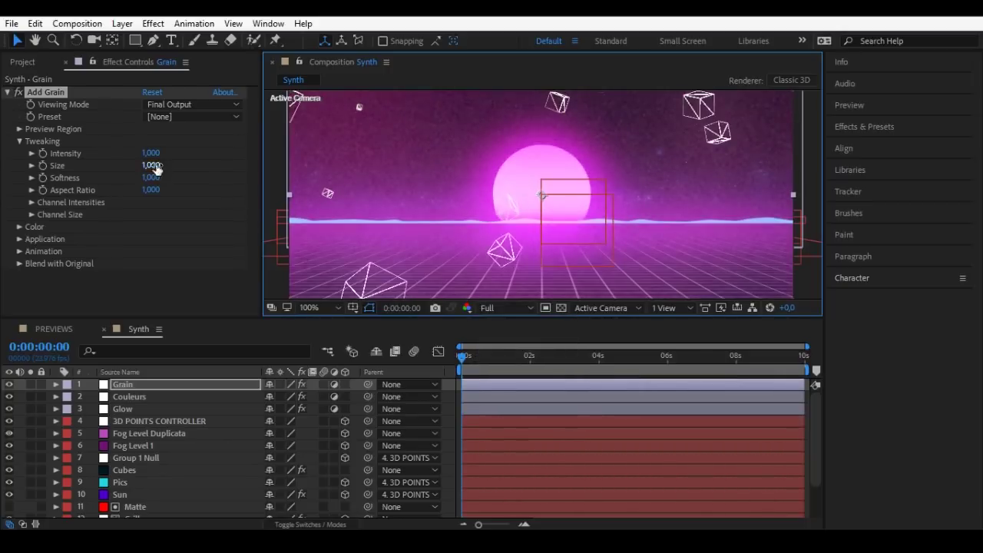
pyautogui.moveTo(145, 153); pyautogui.dragTo(136, 157)
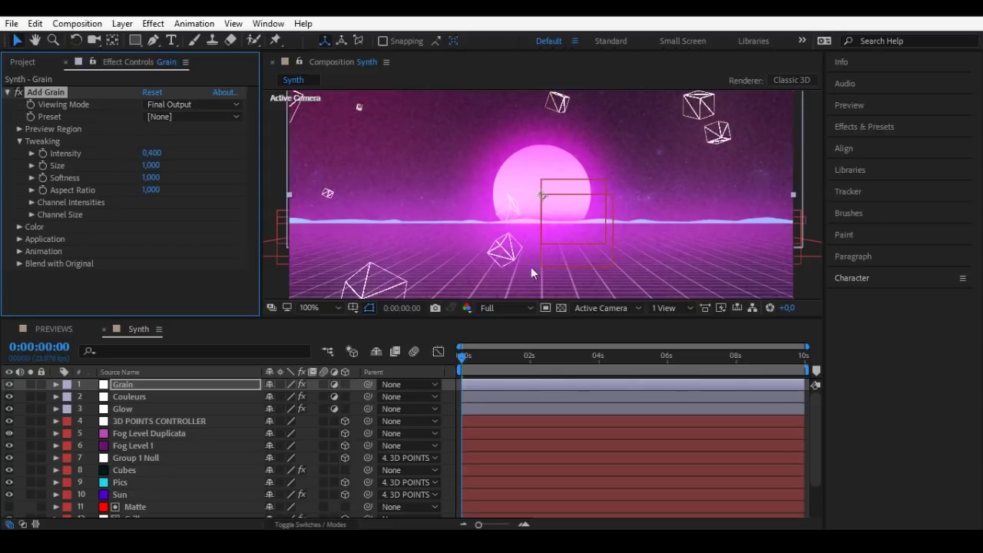
pyautogui.click(514, 308)
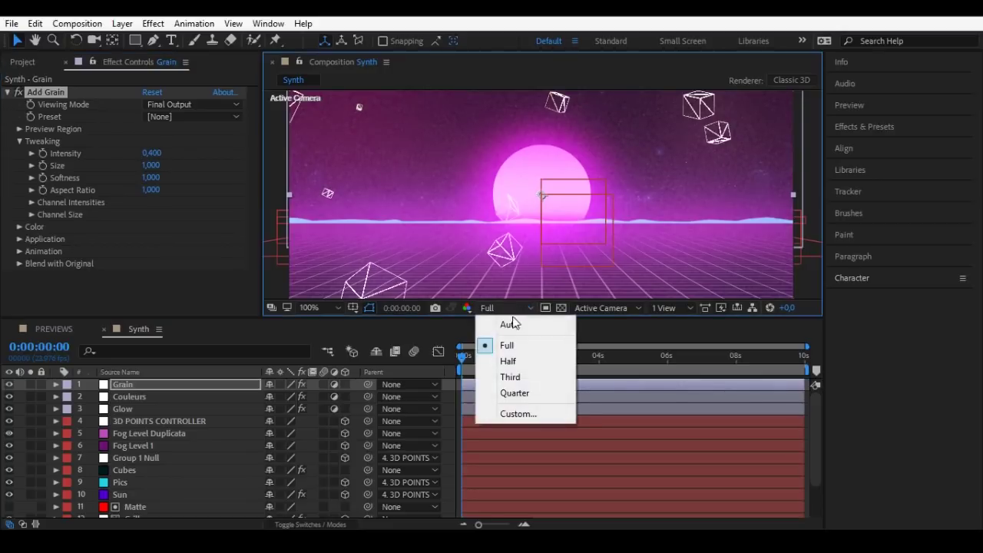
pyautogui.click(508, 361)
# - Add a white solid named Parasites with Fractal Noise and raise its contrast
pyautogui.rightClick(449, 389)
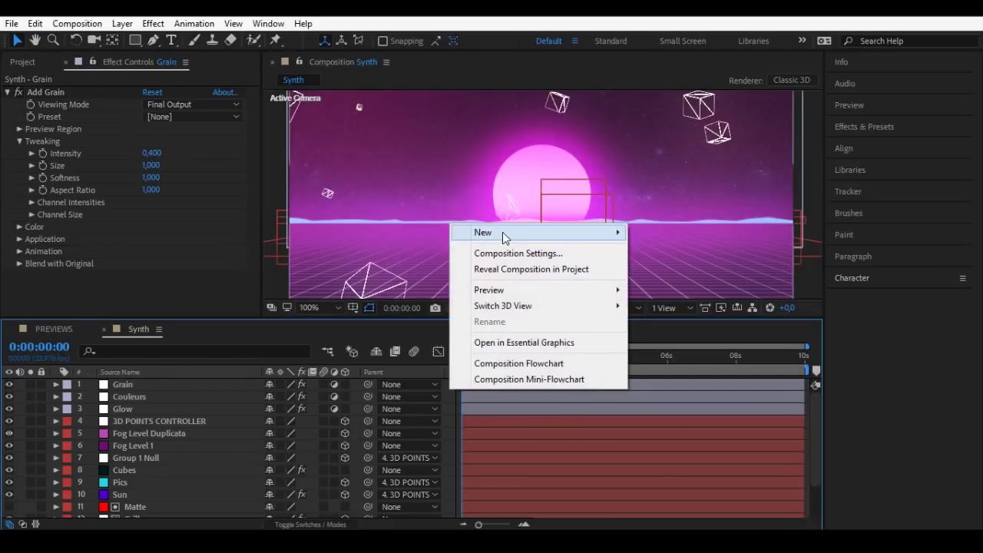
pyautogui.moveTo(500, 233)
pyautogui.click(634, 268)
pyautogui.hotkey('ctrl', 'space')
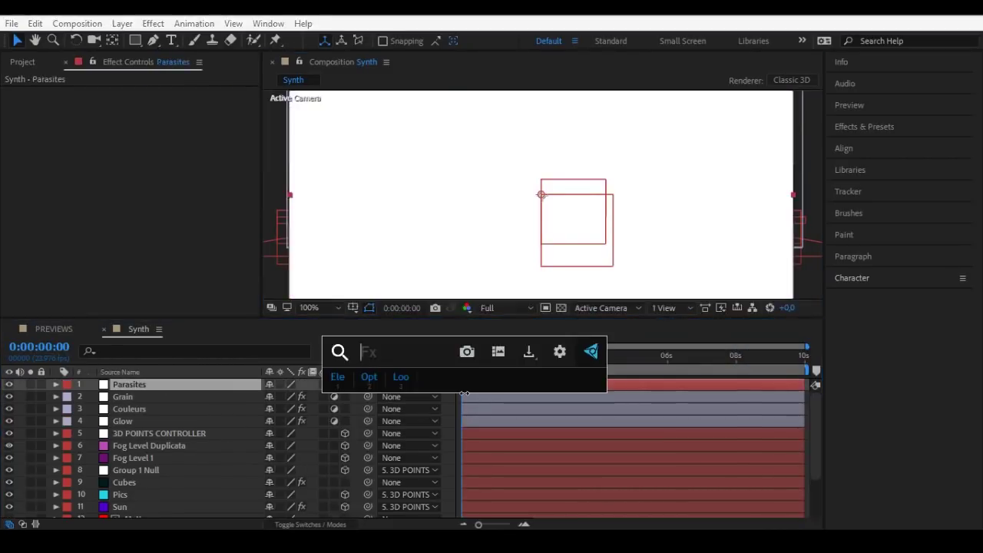
pyautogui.write('fract')
pyautogui.click(463, 393)
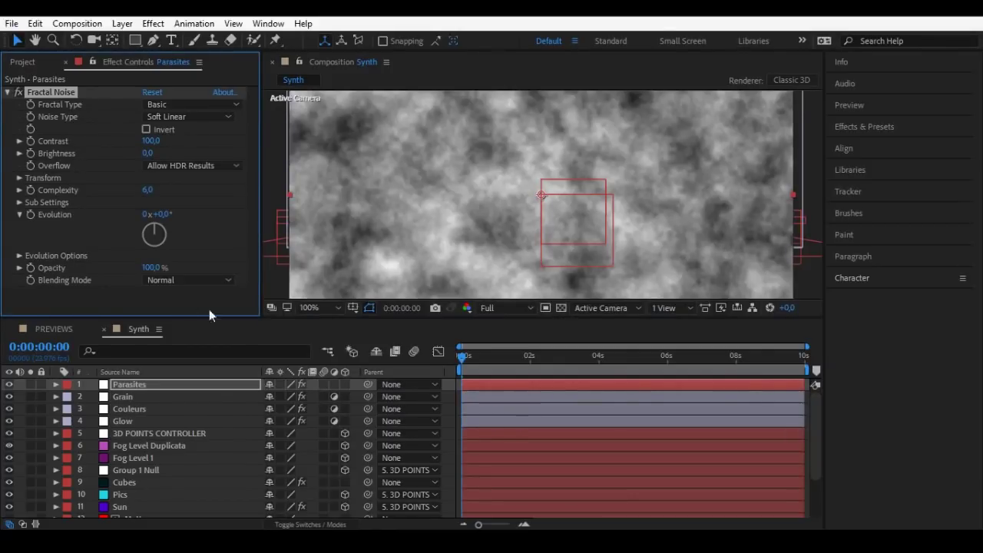
pyautogui.moveTo(149, 141)
pyautogui.mouseDown()
pyautogui.moveTo(166, 140)
pyautogui.moveTo(122, 155)
pyautogui.moveTo(184, 141)
pyautogui.moveTo(161, 152)
pyautogui.mouseUp()
# - Disable Uniform Scaling and squash the noise into streaks: Scale Width 143, Scale Height 1.0
pyautogui.click(18, 179)
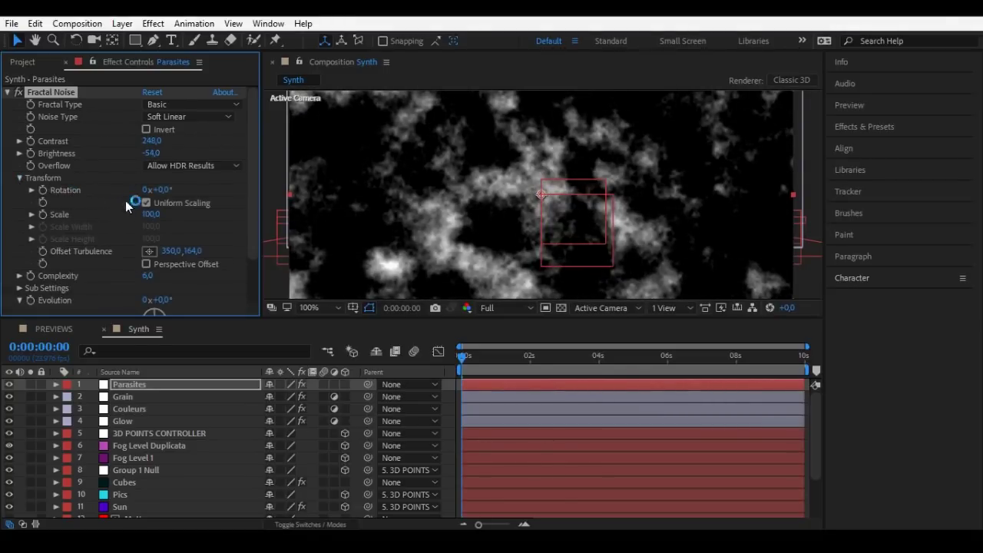
pyautogui.click(146, 202)
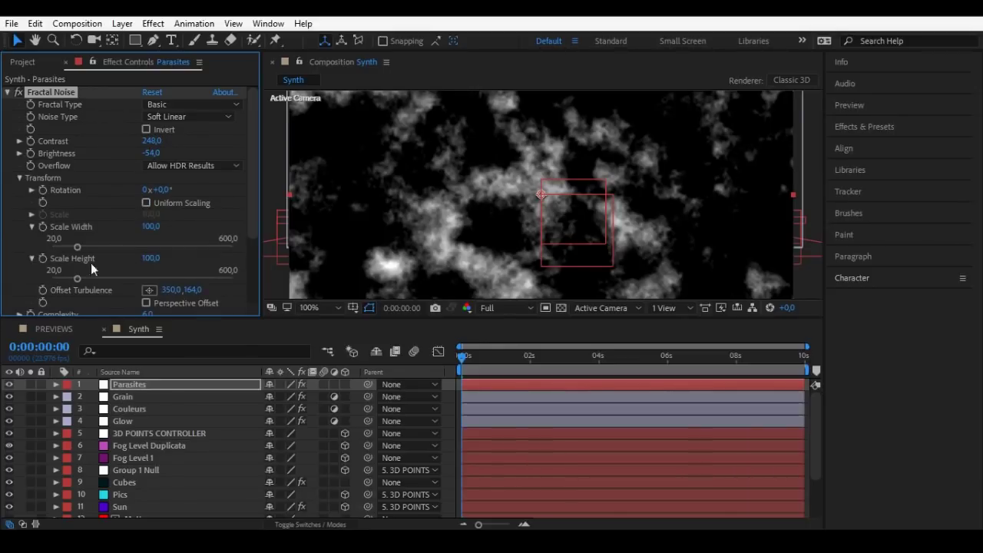
pyautogui.moveTo(78, 277); pyautogui.dragTo(10, 285)
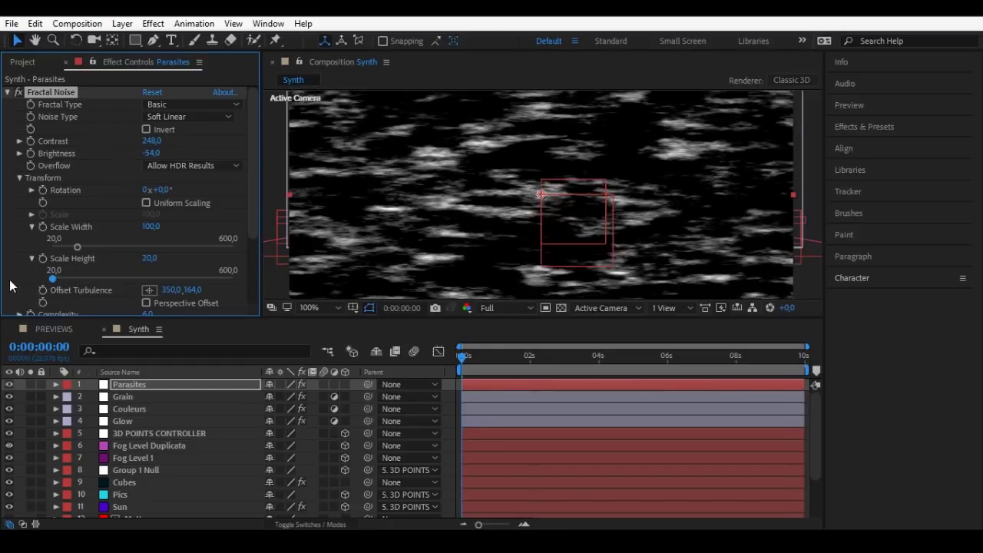
pyautogui.click(149, 259)
pyautogui.write('10')
pyautogui.press('Return')
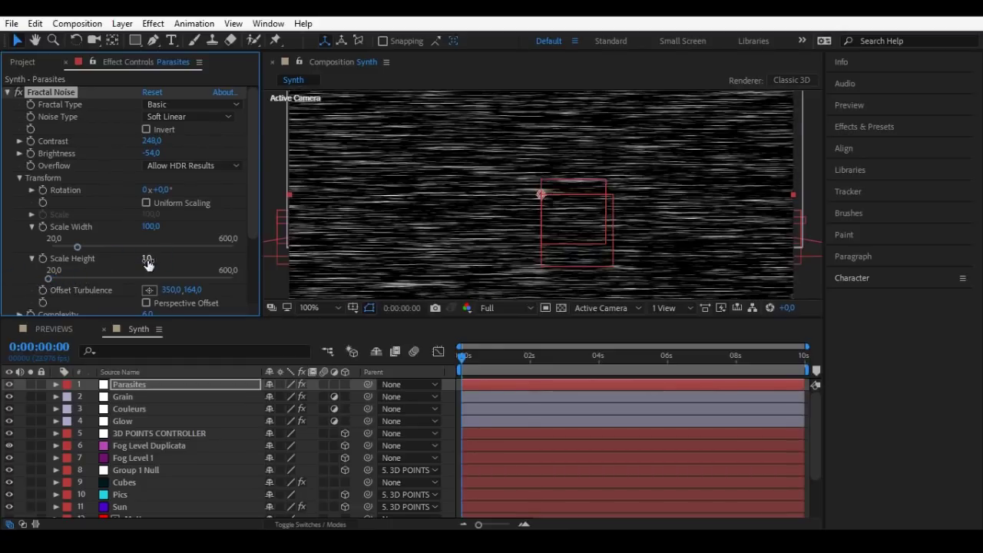
pyautogui.moveTo(77, 247); pyautogui.dragTo(91, 248)
pyautogui.moveTo(150, 141); pyautogui.dragTo(46, 154)
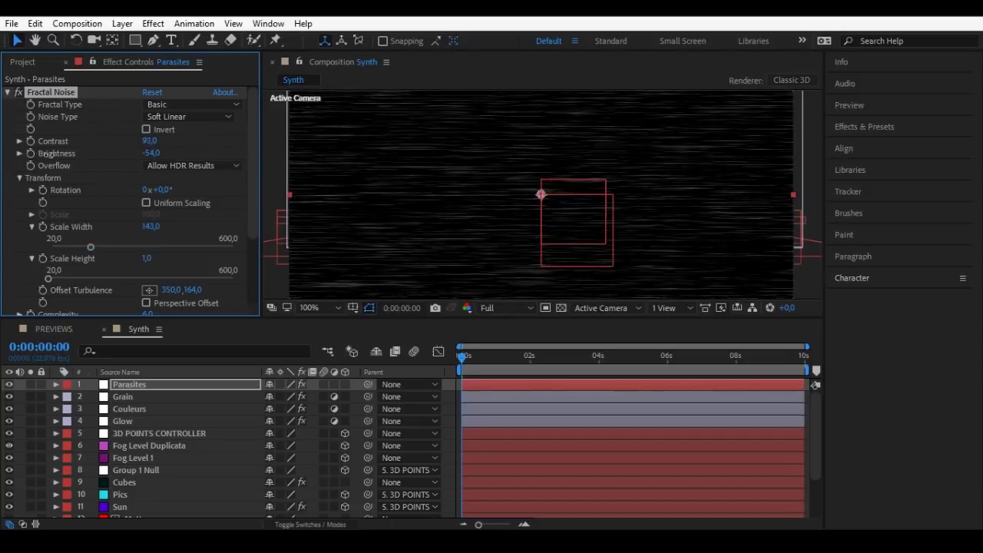
pyautogui.moveTo(152, 153); pyautogui.dragTo(152, 152)
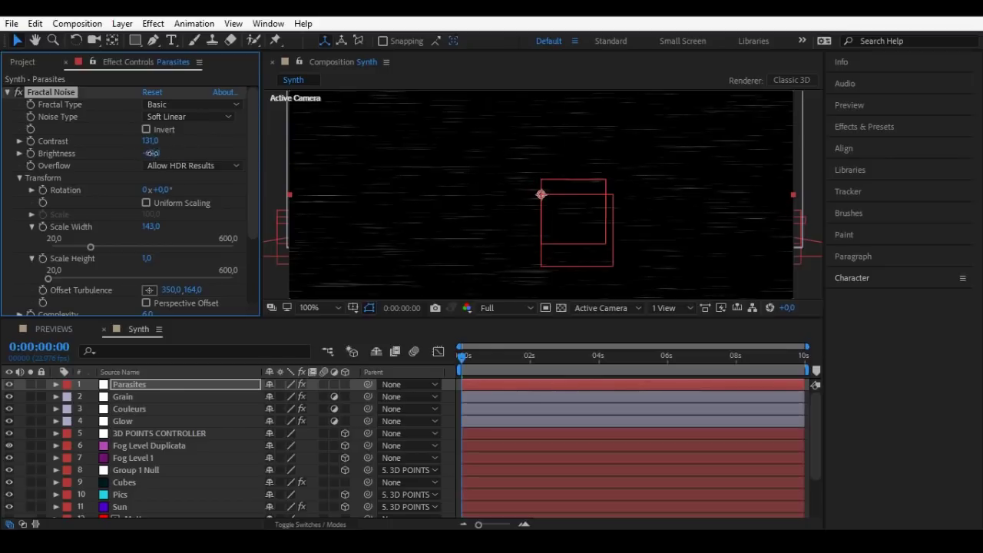
# - Set the Parasites blend mode to Add and lower noise Contrast to 75
pyautogui.click(238, 384)
pyautogui.press('F4')
pyautogui.click(269, 384)
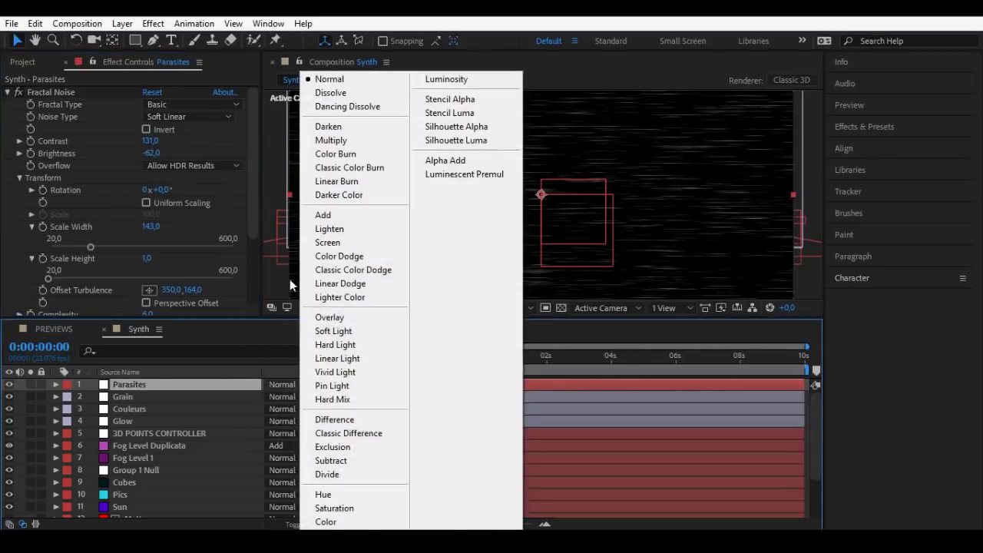
pyautogui.click(329, 216)
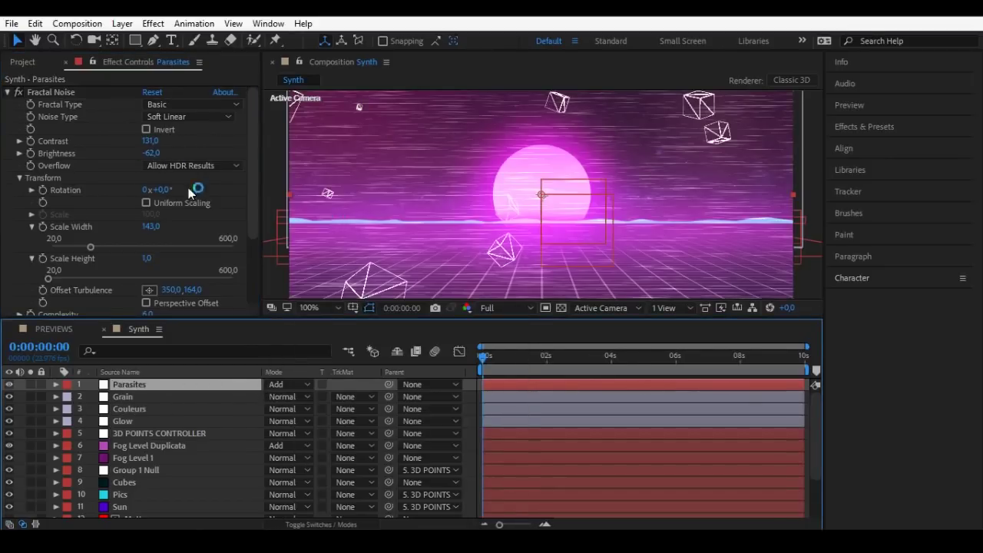
pyautogui.moveTo(149, 141); pyautogui.dragTo(127, 146)
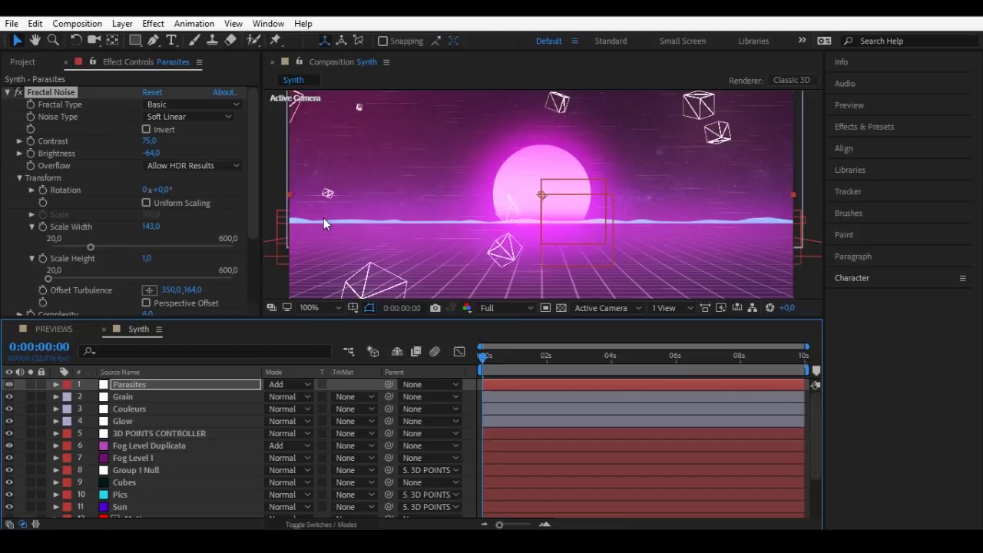
# - Drive Evolution with a time*100 expression and solo Parasites to preview the moving noise
pyautogui.scroll(-2, 32, 190)
pyautogui.scroll(-1, 45, 254)
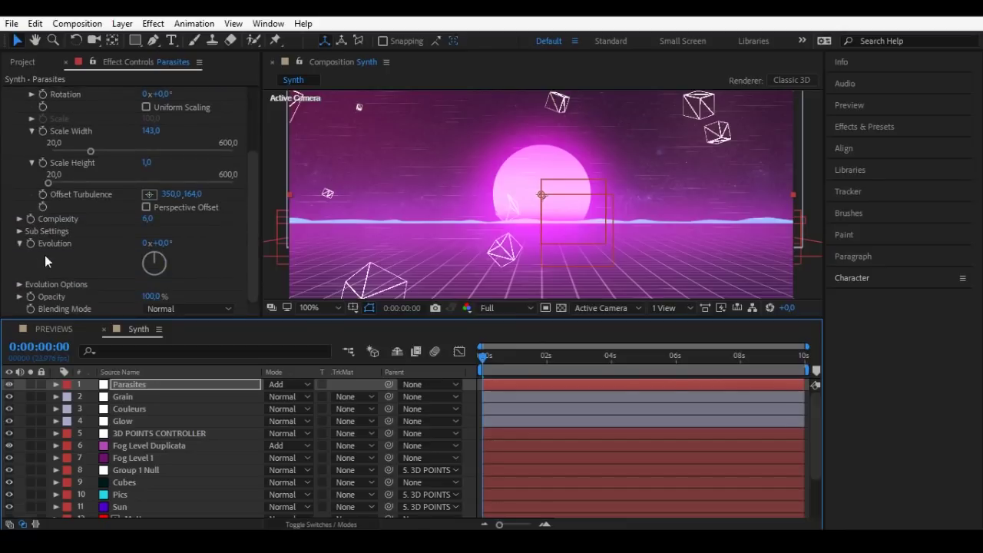
pyautogui.scroll(3, 58, 240)
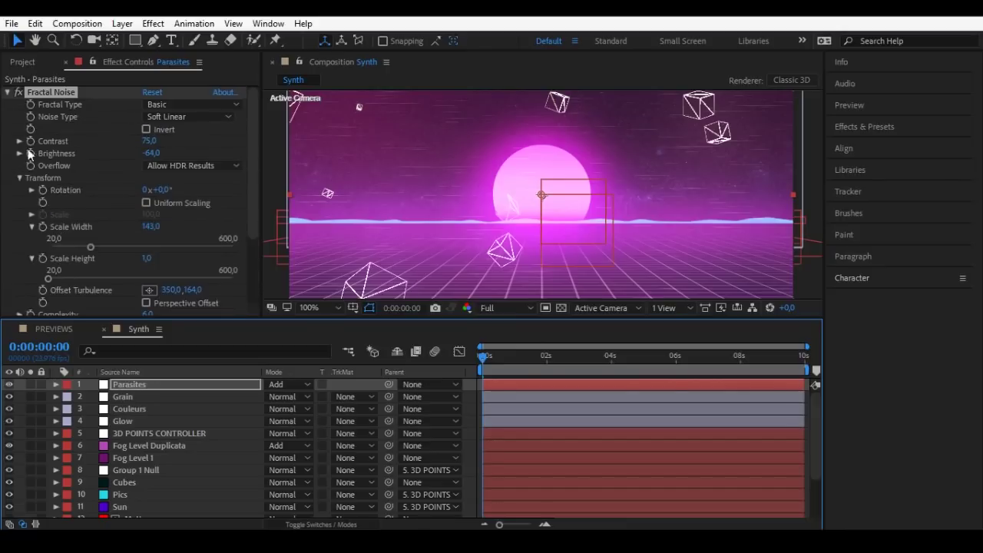
pyautogui.click(19, 178)
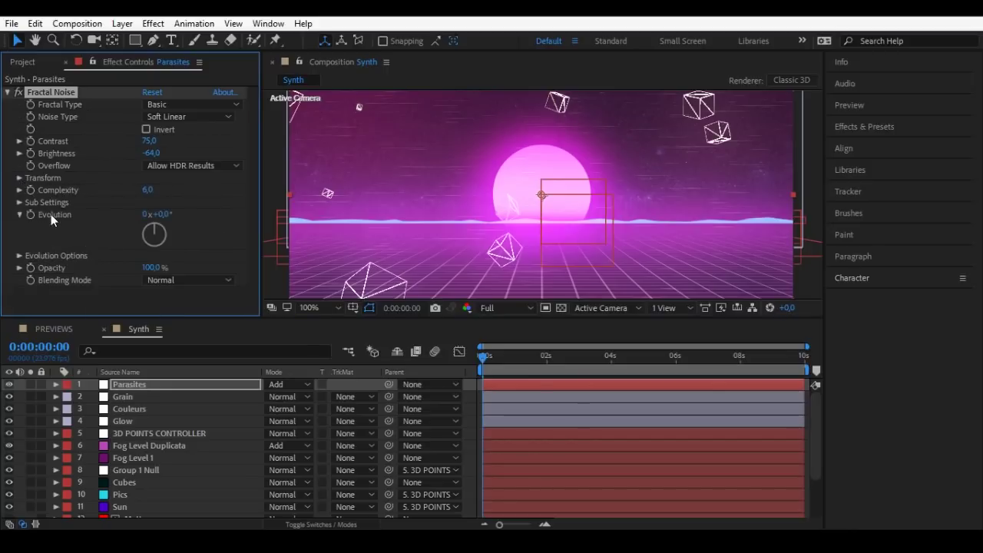
pyautogui.keyDown('alt'); pyautogui.click(30, 215); pyautogui.keyUp('alt')
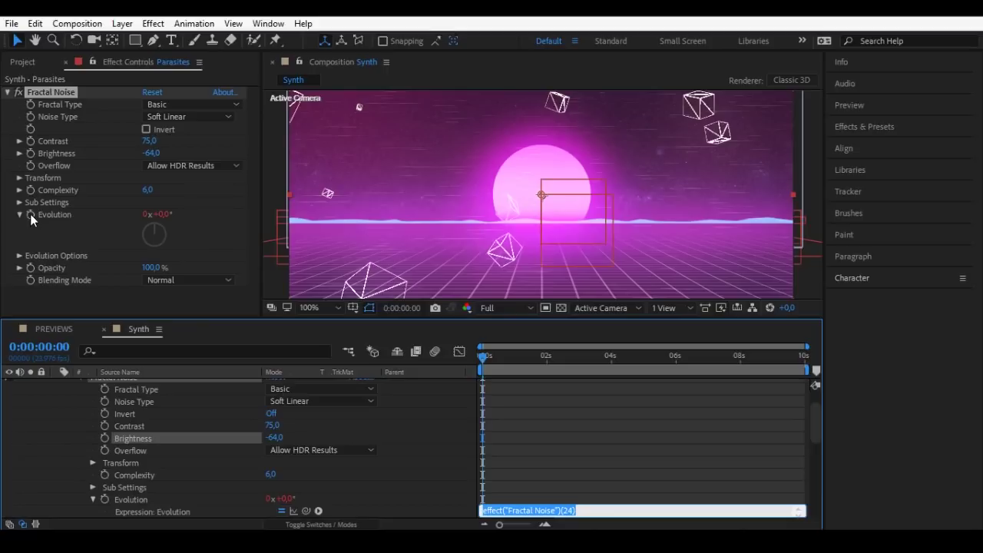
pyautogui.write('time*')
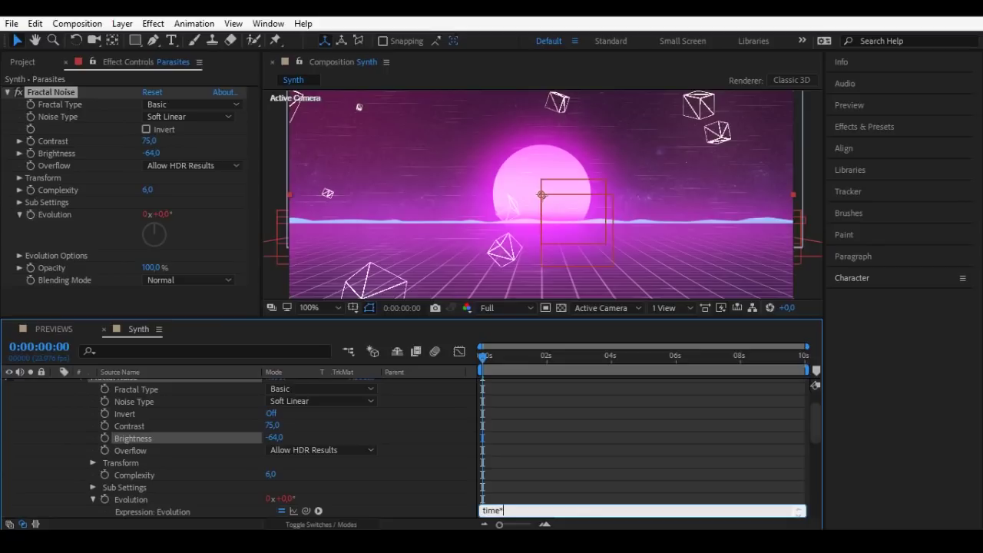
pyautogui.write('100')
pyautogui.click(503, 435)
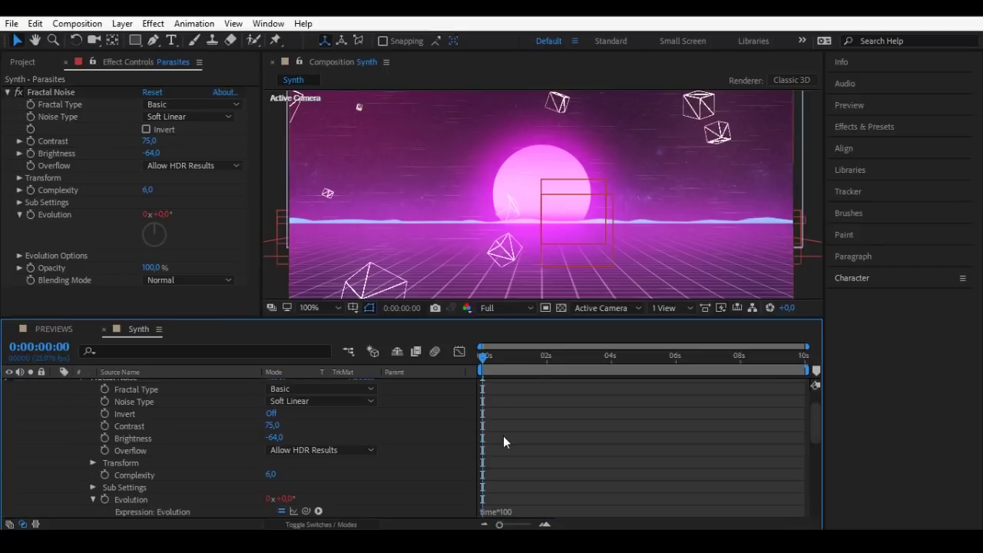
pyautogui.scroll(2, 152, 398)
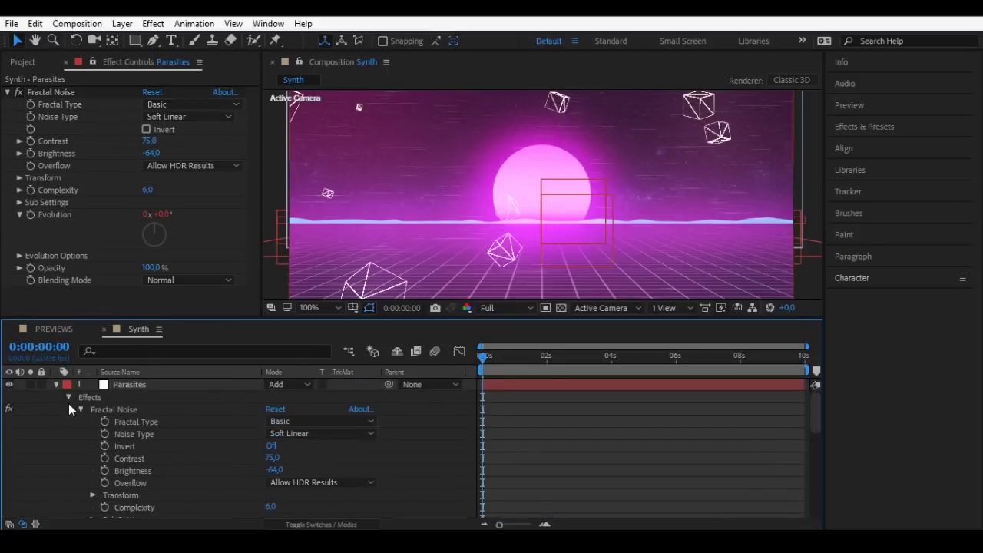
pyautogui.click(30, 384)
pyautogui.moveTo(496, 359)
pyautogui.mouseDown()
pyautogui.moveTo(615, 363)
pyautogui.moveTo(500, 367)
pyautogui.moveTo(417, 397)
pyautogui.mouseUp()
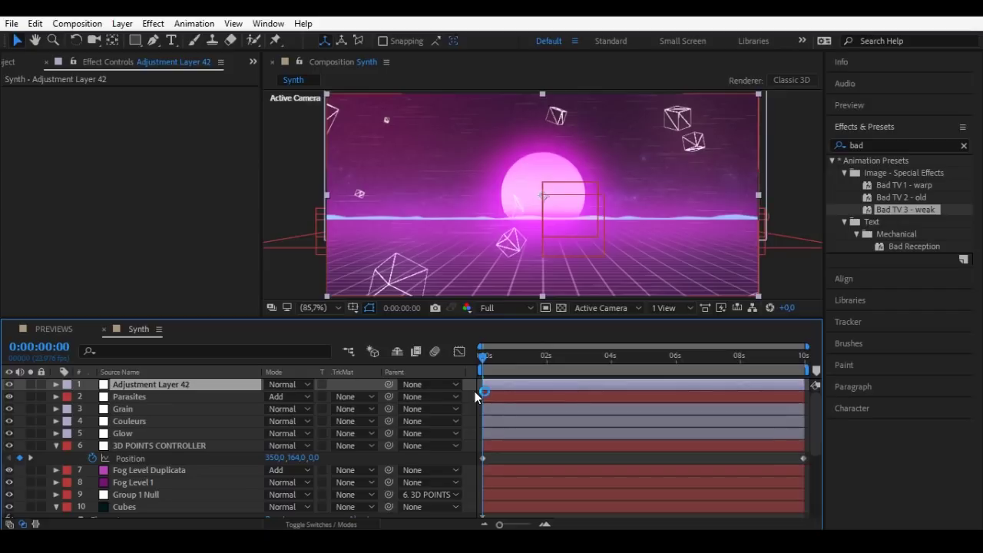
# - Create a new solid named Bad Tv
pyautogui.hotkey('ctrl', 'y')
pyautogui.write('Bat')
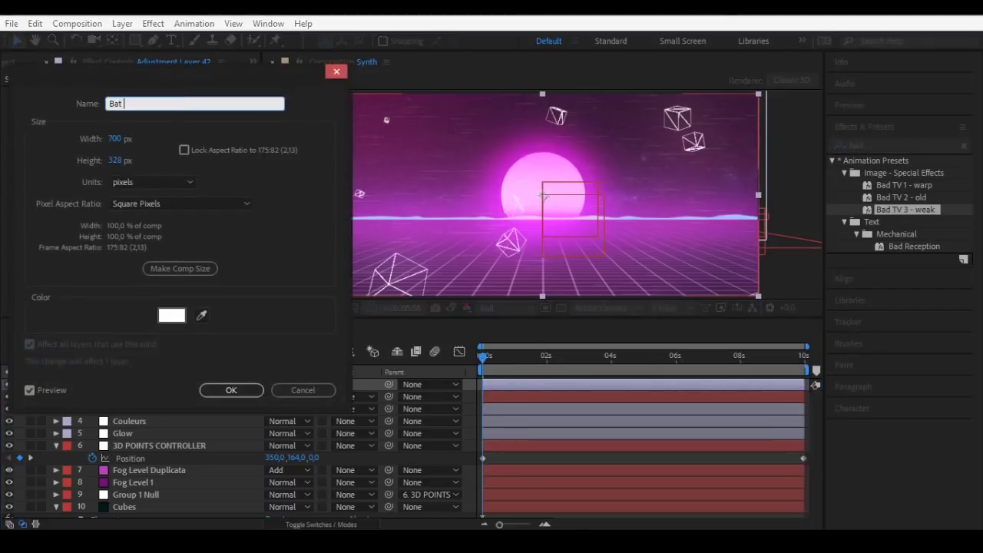
pyautogui.press('BackSpace')
pyautogui.write('d Tv')
pyautogui.press('Return')
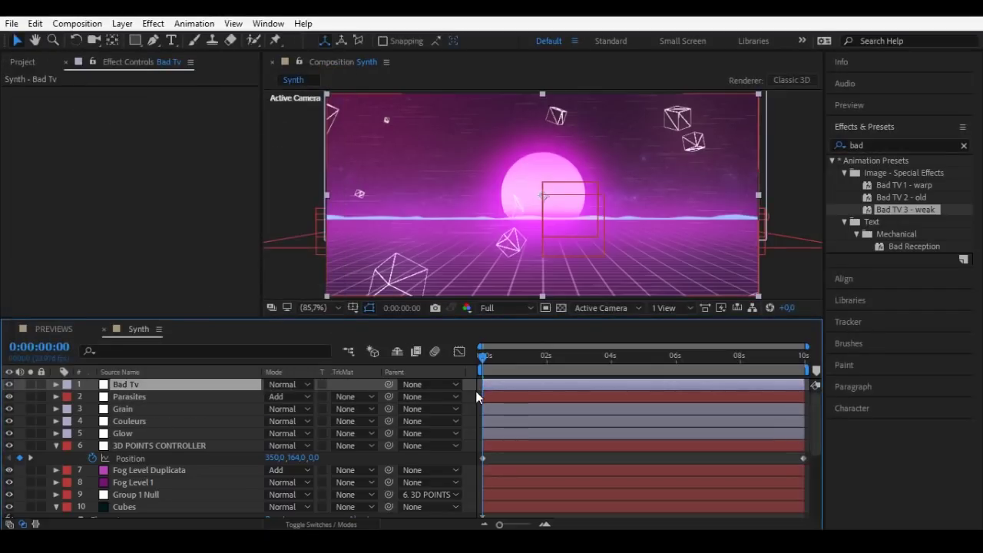
# - Apply the Bad TV 1 - warp preset to the Bad Tv solid
pyautogui.moveTo(904, 209); pyautogui.dragTo(668, 211)
pyautogui.scroll(1, 469, 209)
pyautogui.scroll(1, 321, 119)
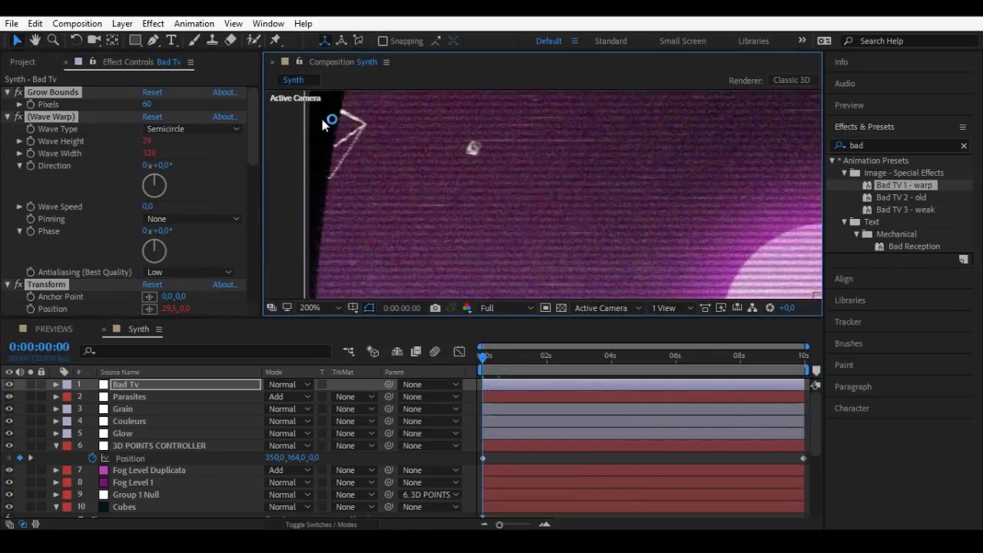
pyautogui.scroll(-2, 321, 119)
pyautogui.click(483, 357)
pyautogui.hotkey('ctrl', 'a')
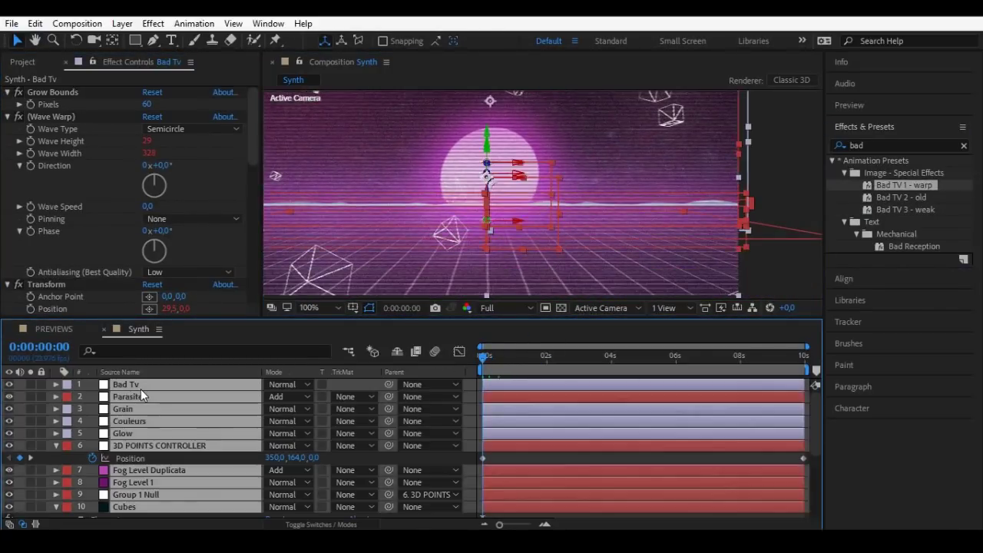
# - Pre-compose every selected Synth layer into a precomp named Synth Main
pyautogui.hotkey('ctrl', 'shift', 'c')
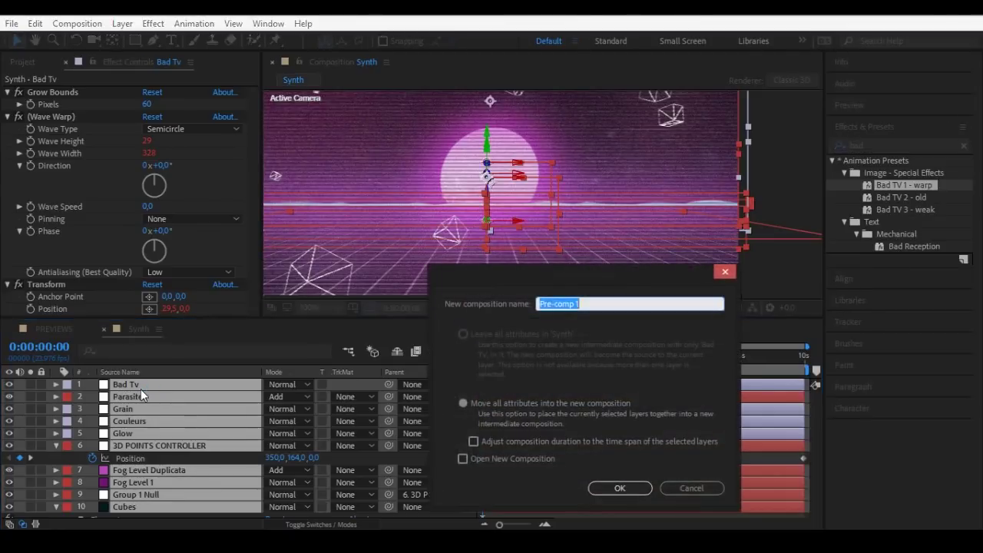
pyautogui.write('S')
pyautogui.write('ynth Ma')
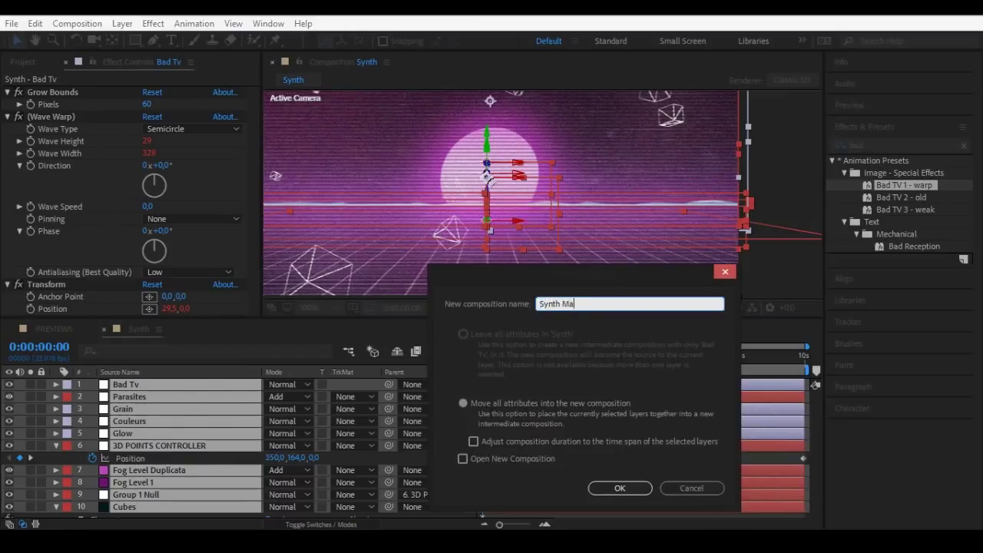
pyautogui.write('in')
pyautogui.click(619, 488)
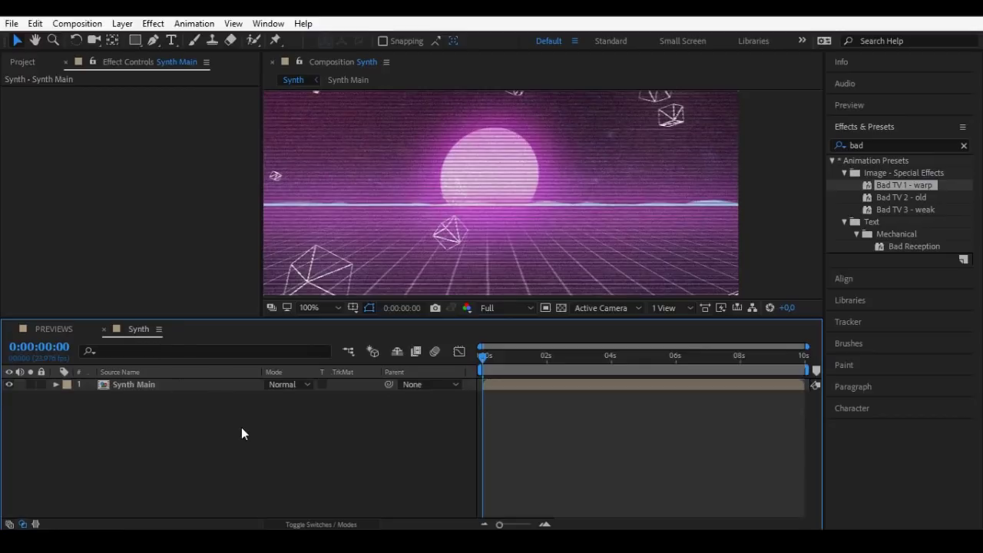
pyautogui.hotkey('ctrl', 'k')
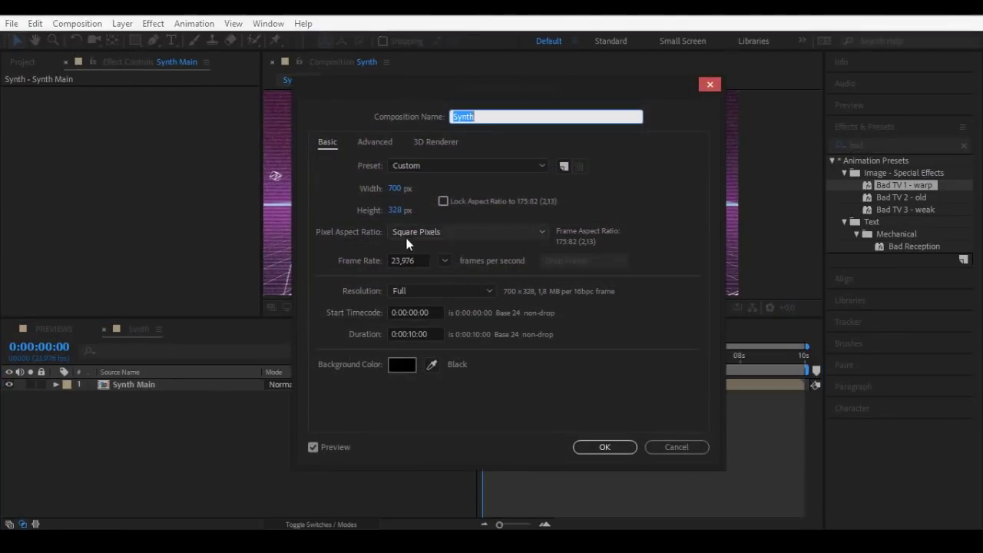
# - Resize the Synth composition to 1920 x 900
pyautogui.click(394, 188)
pyautogui.write('1920')
pyautogui.press('Tab')
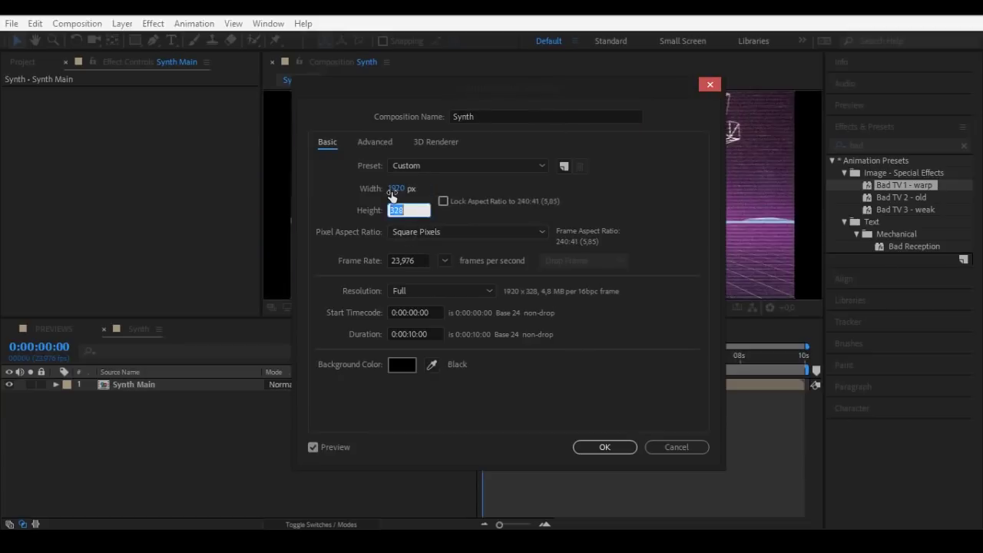
pyautogui.write('900')
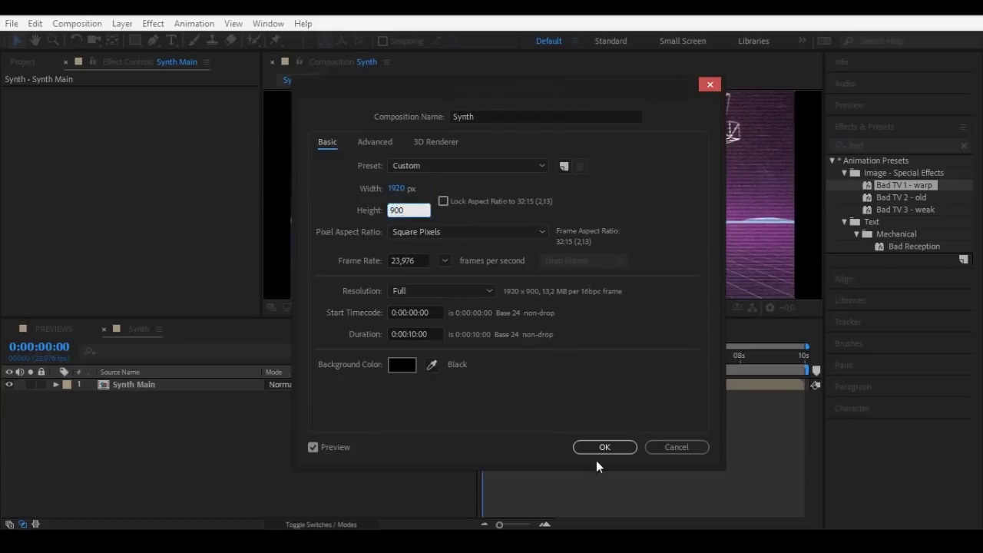
pyautogui.click(607, 445)
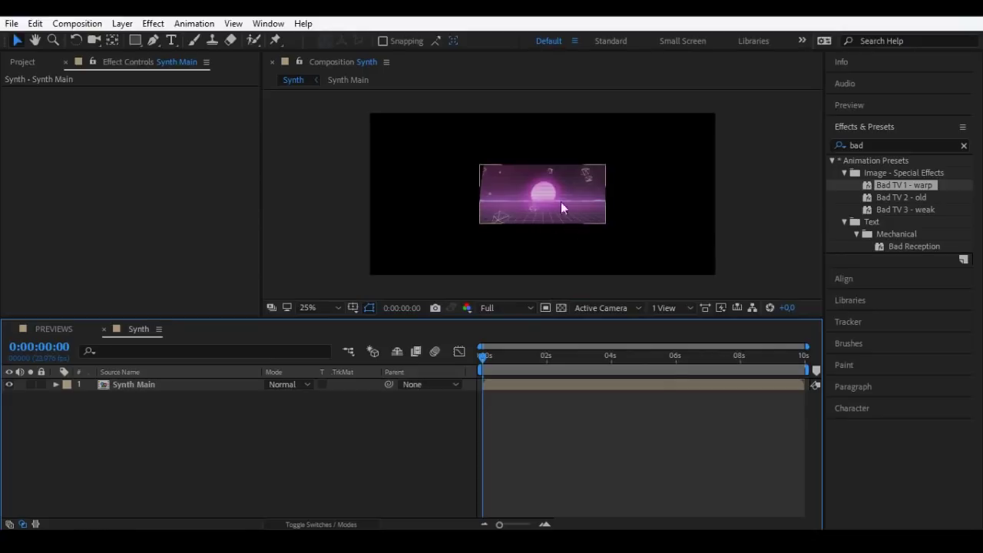
# - Scale the Synth Main layer to 298% to fill the frame, and fit the viewer to the comp
pyautogui.click(510, 206)
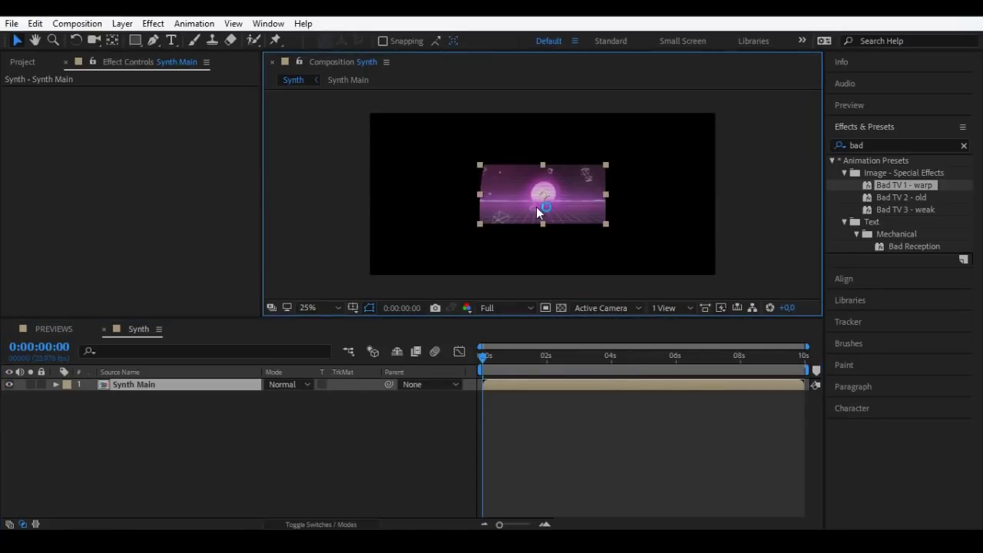
pyautogui.press('s')
pyautogui.moveTo(308, 396)
pyautogui.mouseDown()
pyautogui.moveTo(325, 158)
pyautogui.moveTo(422, 408)
pyautogui.mouseUp()
pyautogui.scroll(1, 325, 158)
pyautogui.scroll(-2, 507, 221)
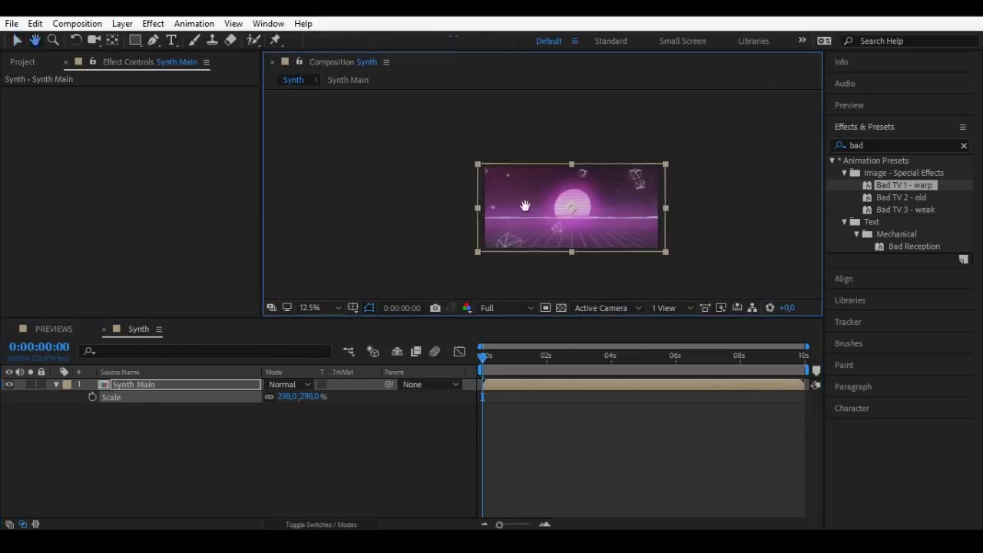
pyautogui.scroll(1, 529, 222)
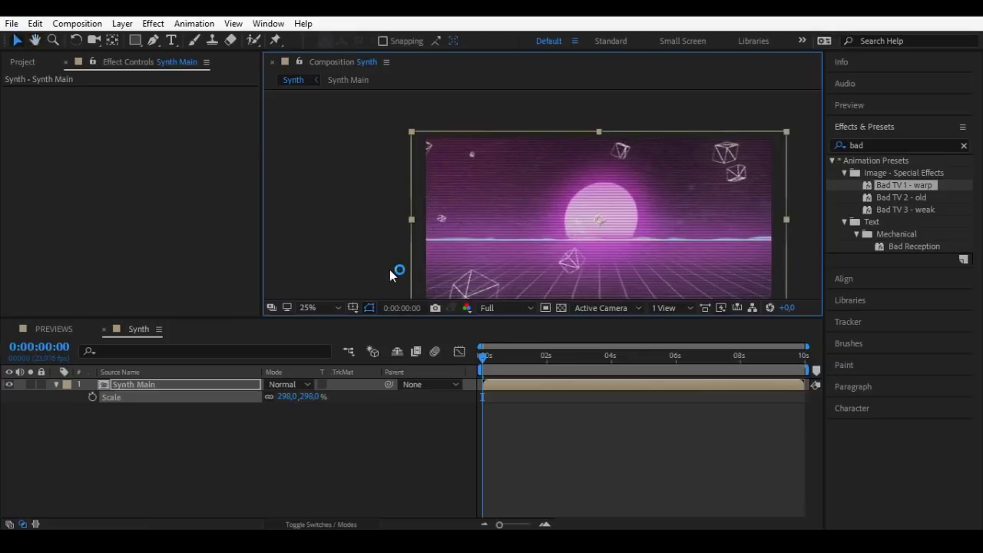
pyautogui.click(315, 307)
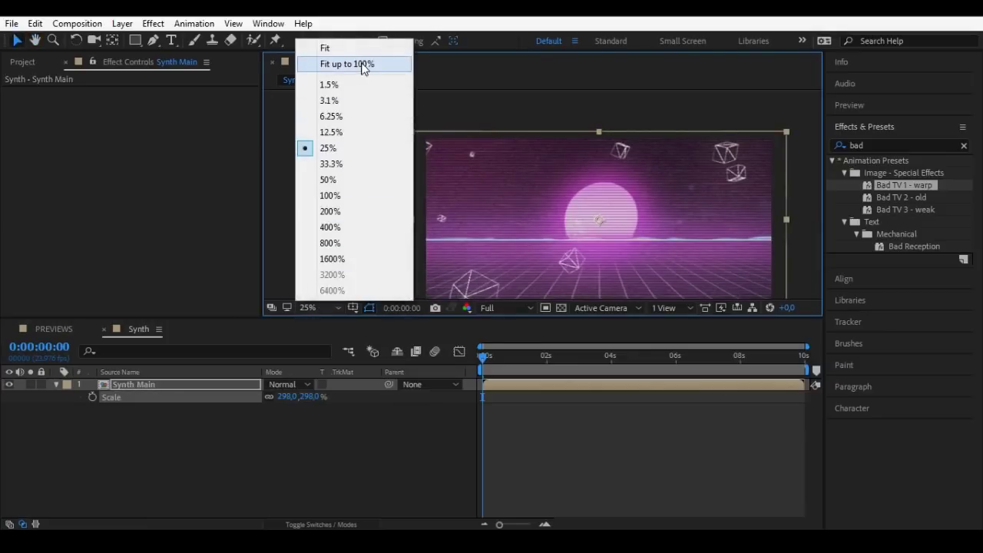
pyautogui.click(329, 65)
pyautogui.click(562, 442)
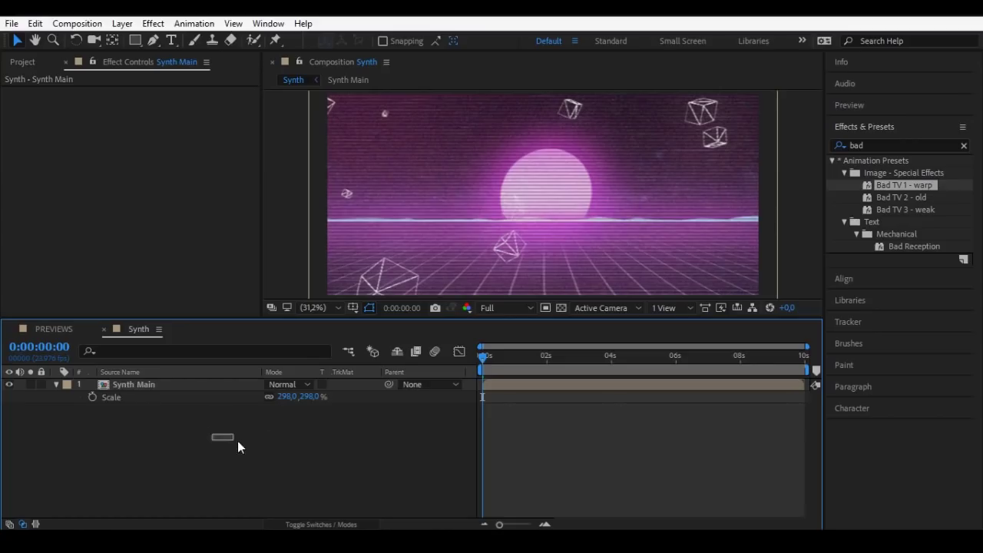
# - Add a new adjustment layer with the Looks effect applied
pyautogui.hotkey('ctrl', 'alt', 'y')
pyautogui.hotkey('ctrl', 'space')
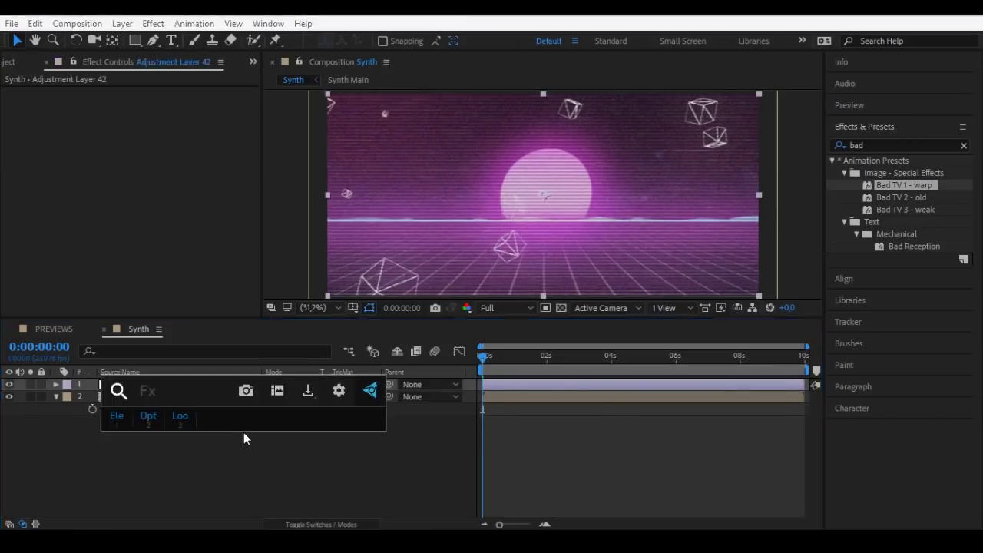
pyautogui.write('lo')
pyautogui.press('Return')
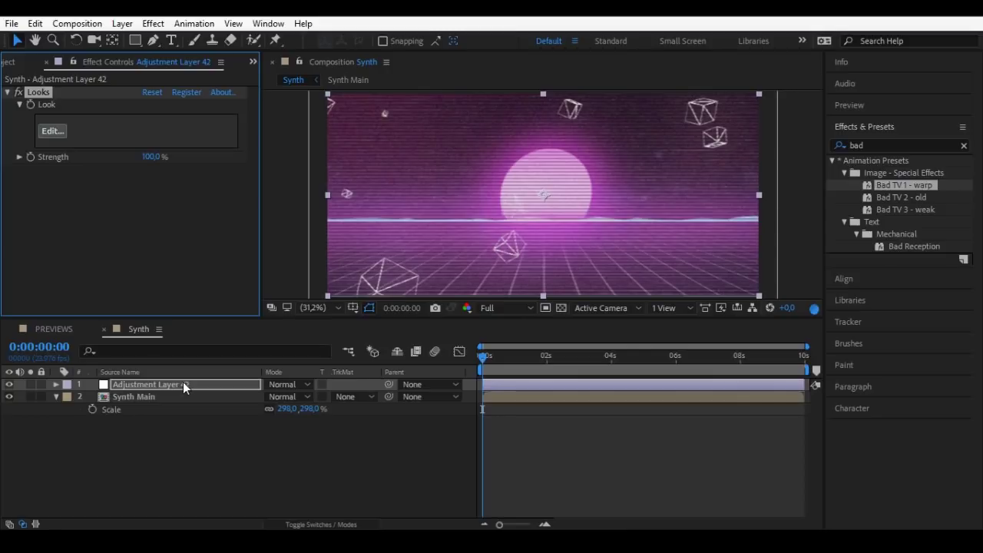
# - Add Looks Chromatic Aberration with Red/Cyan -1.050 and Green/Magenta -1.870, then apply it
pyautogui.click(51, 131)
pyautogui.click(963, 399)
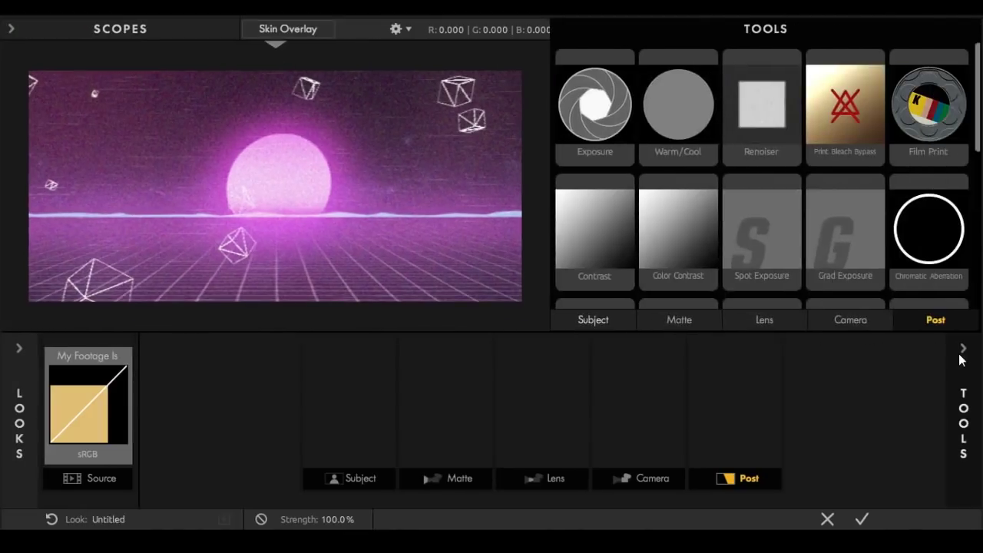
pyautogui.moveTo(928, 229)
pyautogui.mouseDown()
pyautogui.moveTo(757, 388)
pyautogui.moveTo(718, 392)
pyautogui.mouseUp()
pyautogui.click(966, 386)
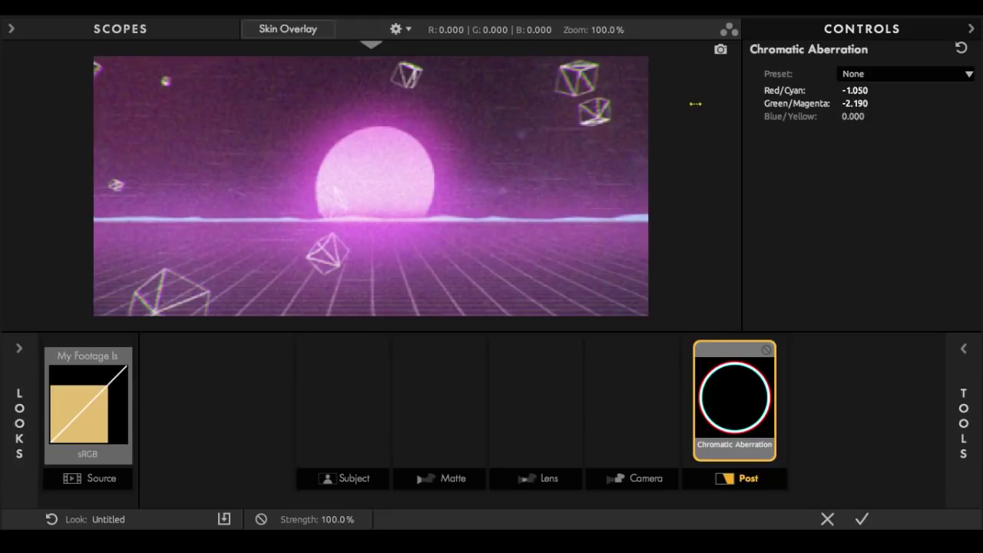
pyautogui.click(863, 521)
pyautogui.click(575, 450)
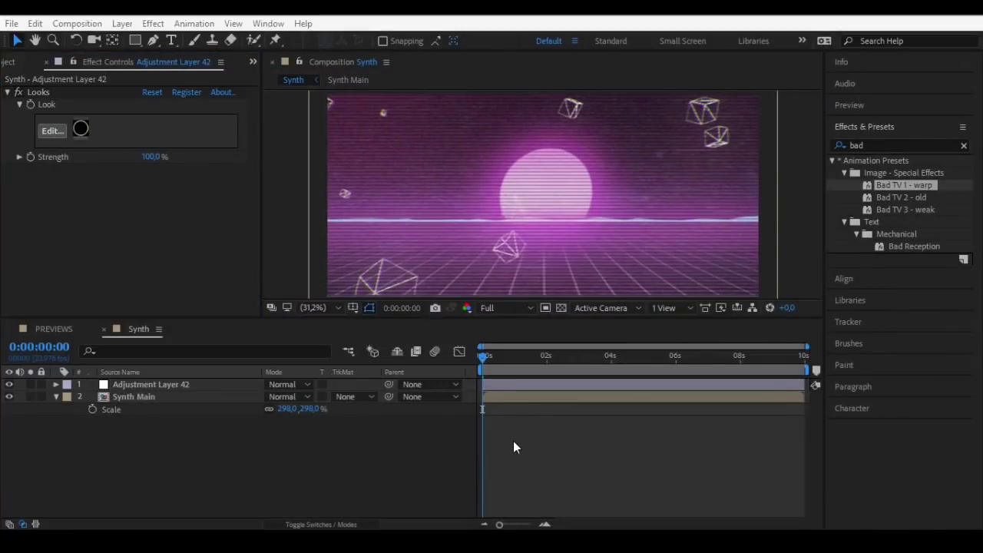
# - Inside Synth Main, lower the Bad Tv layer's opacity to 28%
pyautogui.doubleClick(521, 396)
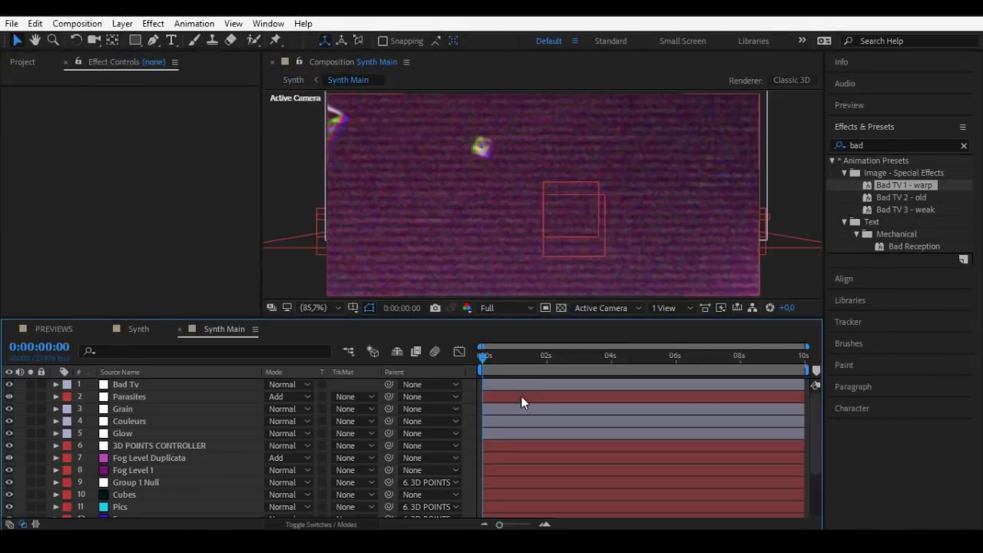
pyautogui.click(121, 383)
pyautogui.press('t')
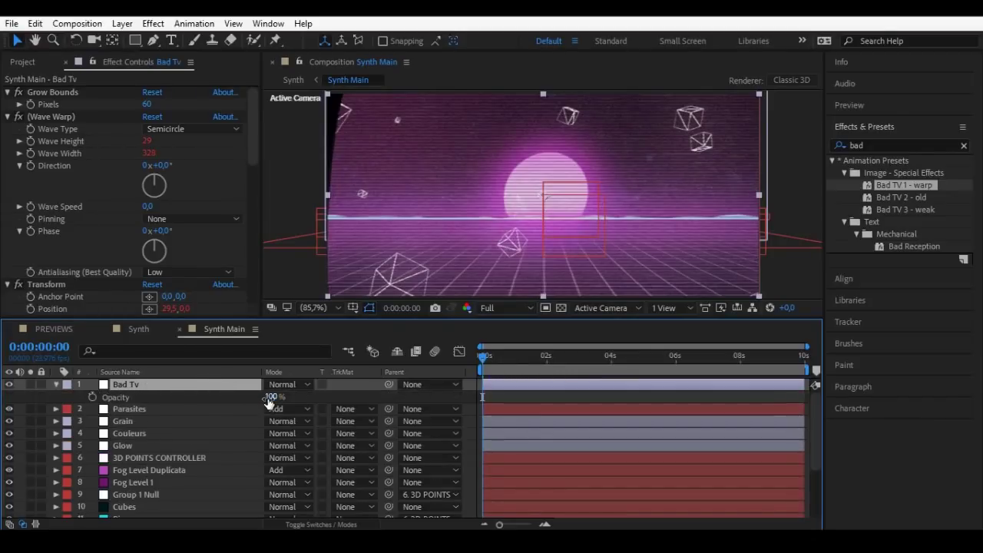
pyautogui.moveTo(262, 397); pyautogui.dragTo(218, 399)
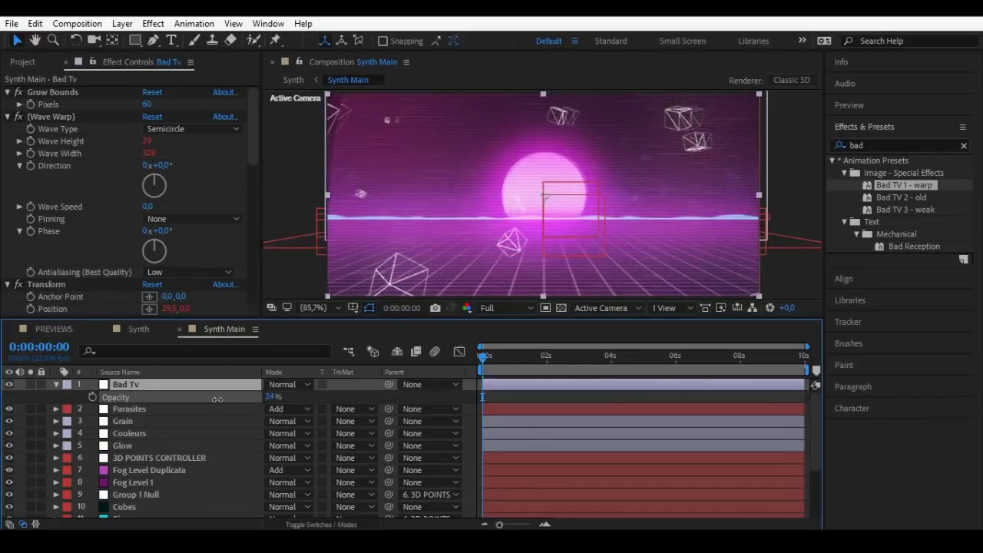
# - Reduce the Grain layer's intensity and return to the Synth comp
pyautogui.click(122, 421)
pyautogui.moveTo(150, 154); pyautogui.dragTo(137, 153)
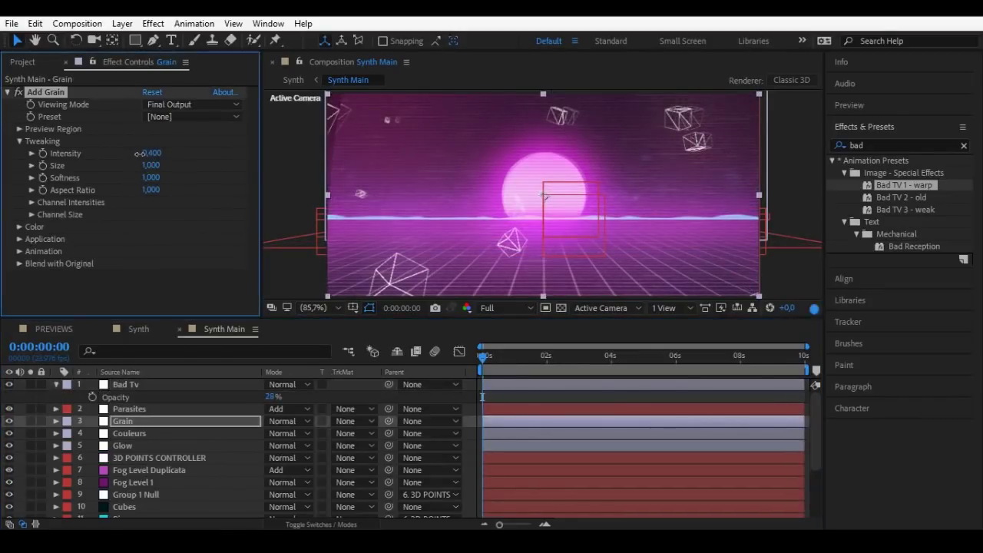
pyautogui.click(138, 328)
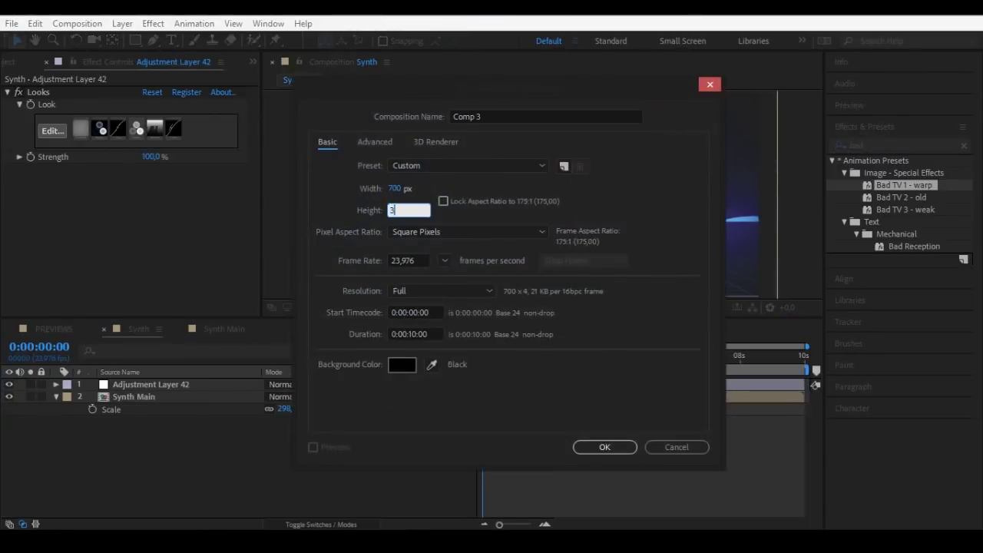
# - Confirm the new Comp 3 with 30 entered, then copy Synth Main's Grille layer
pyautogui.write('30')
pyautogui.press('Return')
pyautogui.click(211, 328)
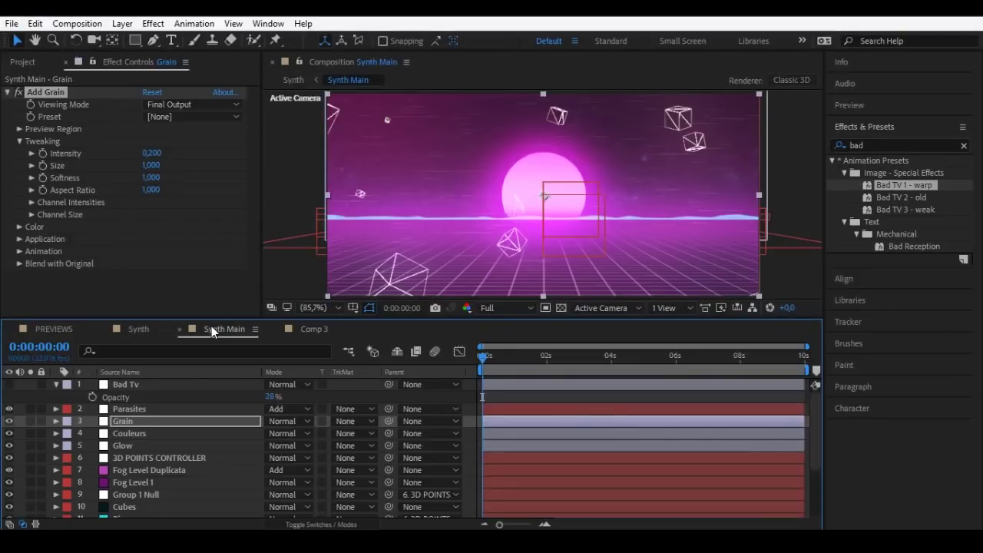
pyautogui.scroll(-3, 133, 462)
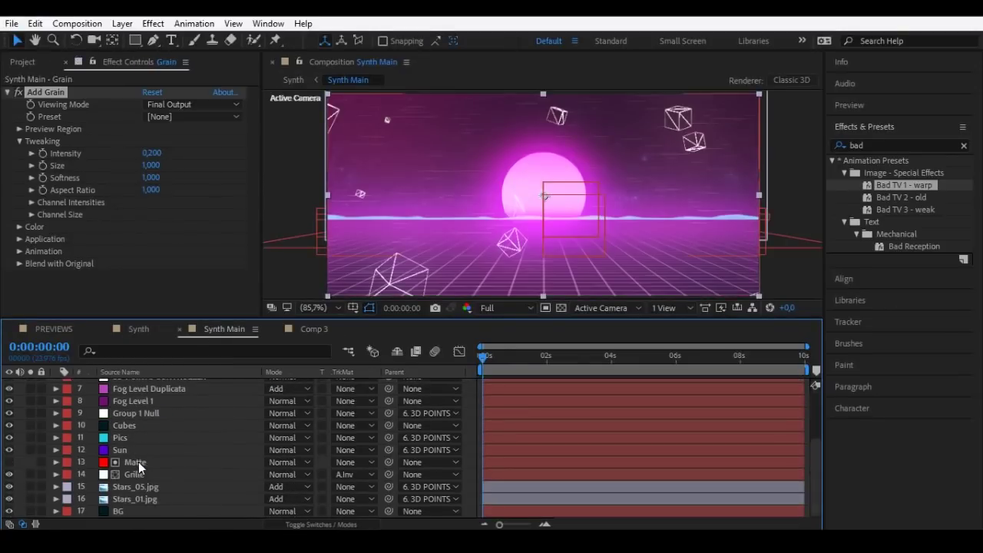
pyautogui.click(142, 470)
pyautogui.click(35, 23)
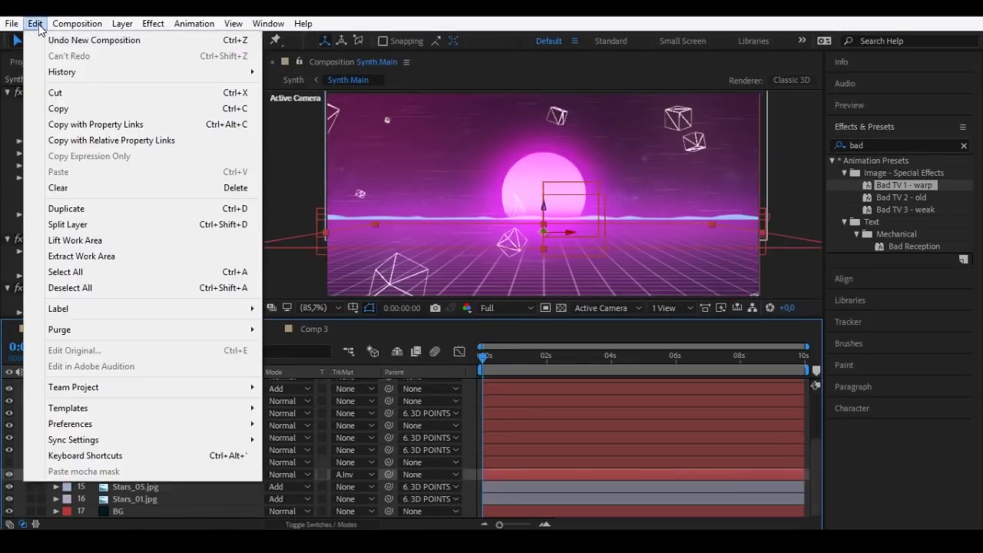
pyautogui.click(74, 108)
# - Paste the Grille layer into Comp 3 and reset its transform
pyautogui.click(314, 328)
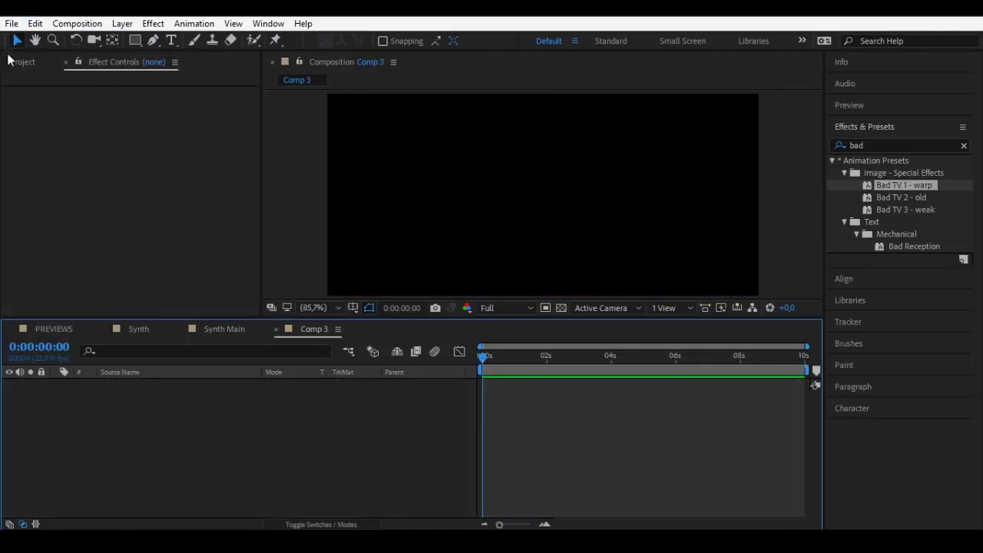
pyautogui.click(36, 23)
pyautogui.click(74, 172)
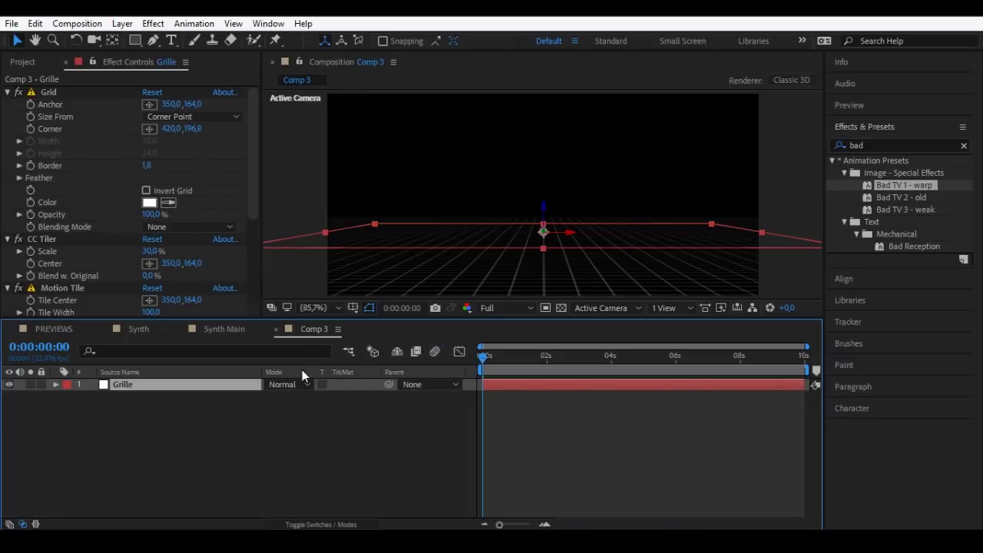
pyautogui.rightClick(152, 385)
pyautogui.moveTo(193, 132)
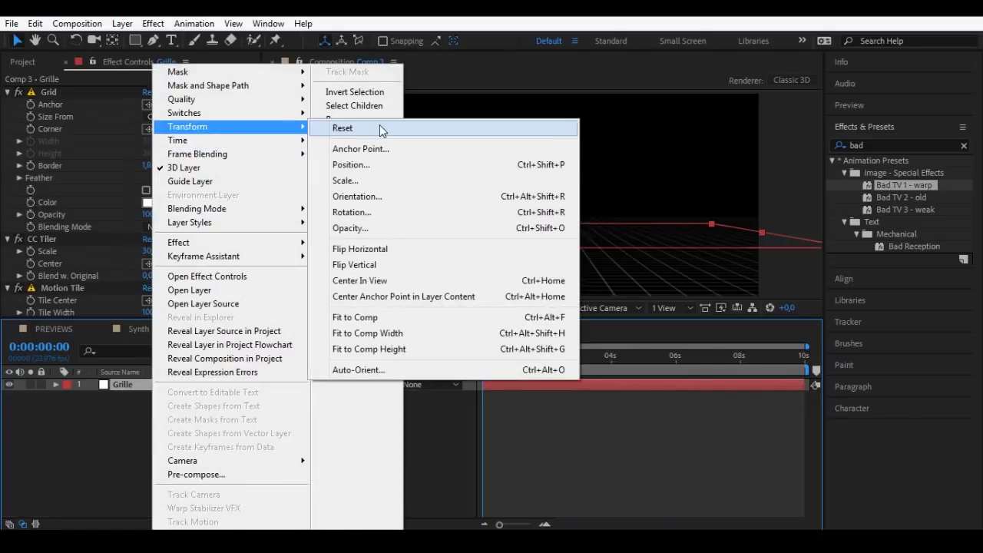
pyautogui.click(342, 128)
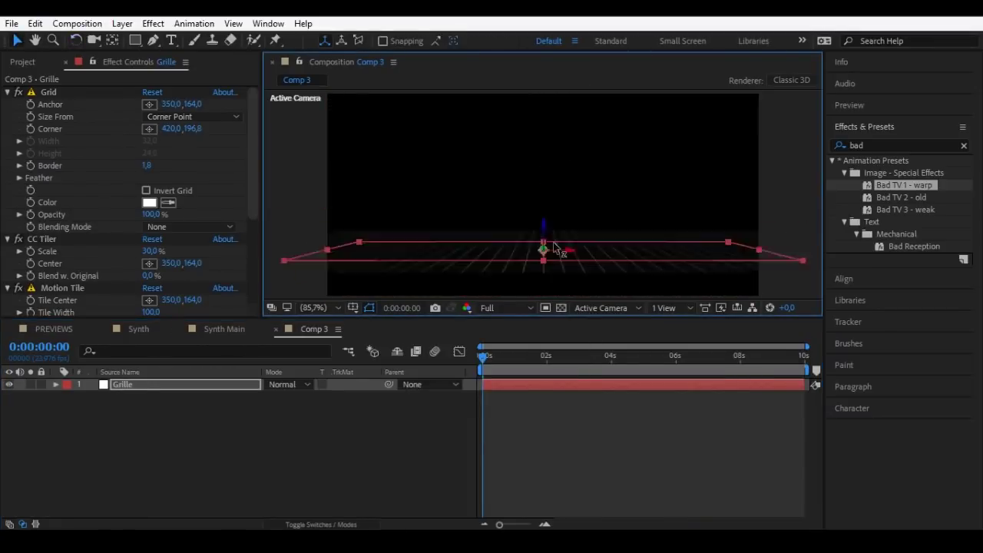
# - Duplicate the Grille layer twice, rotating the copies into left and right walls
pyautogui.press('v')
pyautogui.hotkey('ctrl', 'd')
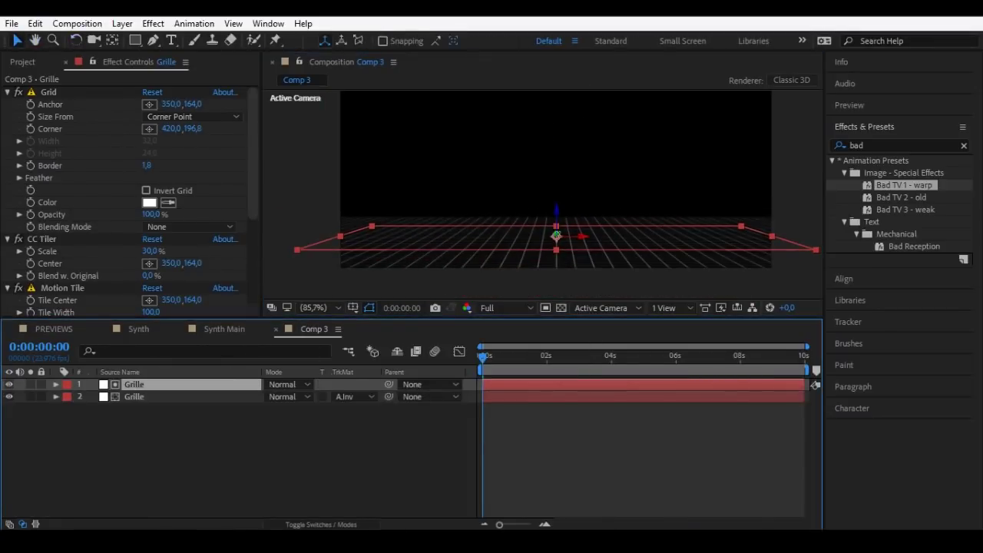
pyautogui.moveTo(556, 230)
pyautogui.mouseDown()
pyautogui.moveTo(376, 158)
pyautogui.moveTo(482, 167)
pyautogui.mouseUp()
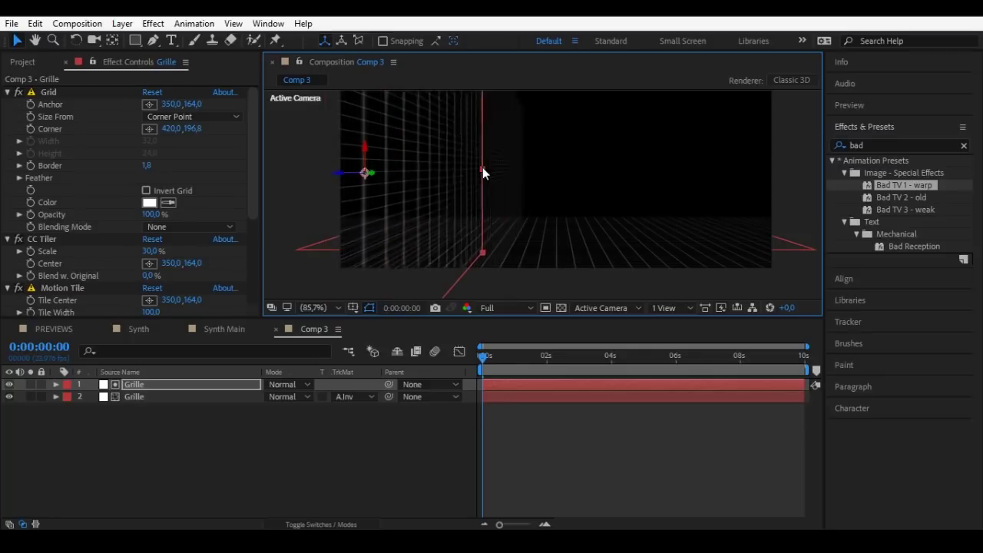
pyautogui.moveTo(362, 174); pyautogui.dragTo(261, 184)
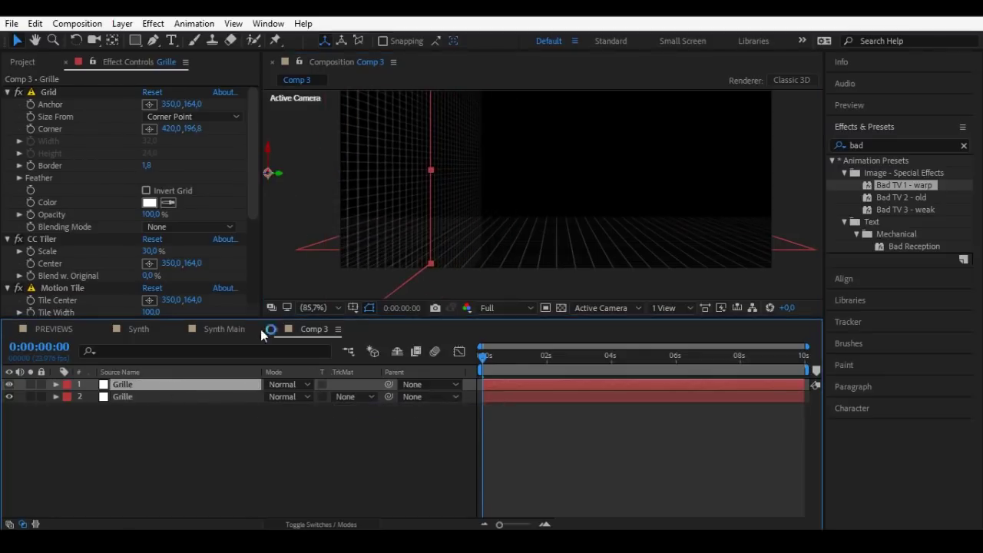
pyautogui.hotkey('ctrl', 'd')
pyautogui.moveTo(387, 166)
pyautogui.mouseDown()
pyautogui.moveTo(527, 223)
pyautogui.moveTo(583, 223)
pyautogui.mouseUp()
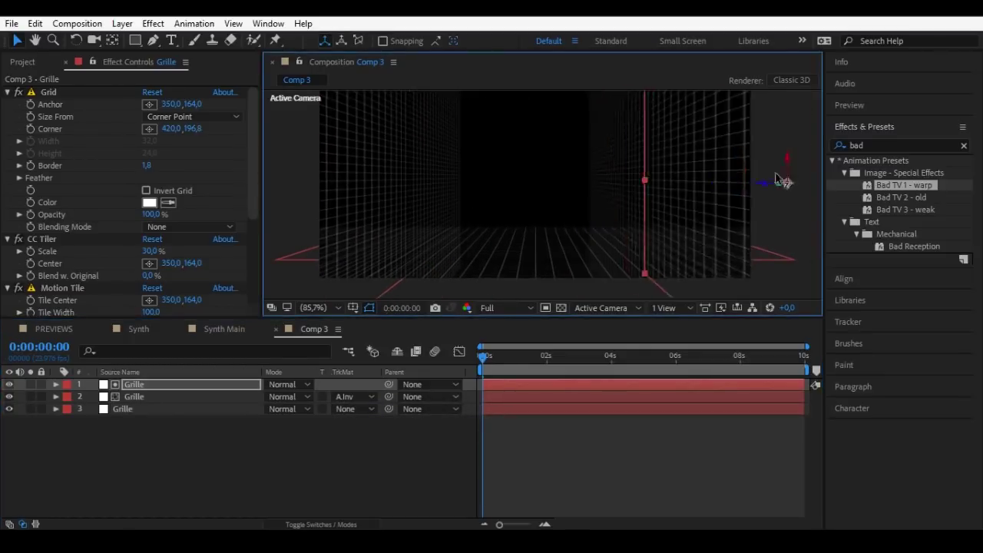
# - Set the grid colour to red on all three Grille layers
pyautogui.click(149, 202)
pyautogui.click(899, 259)
pyautogui.click(123, 396)
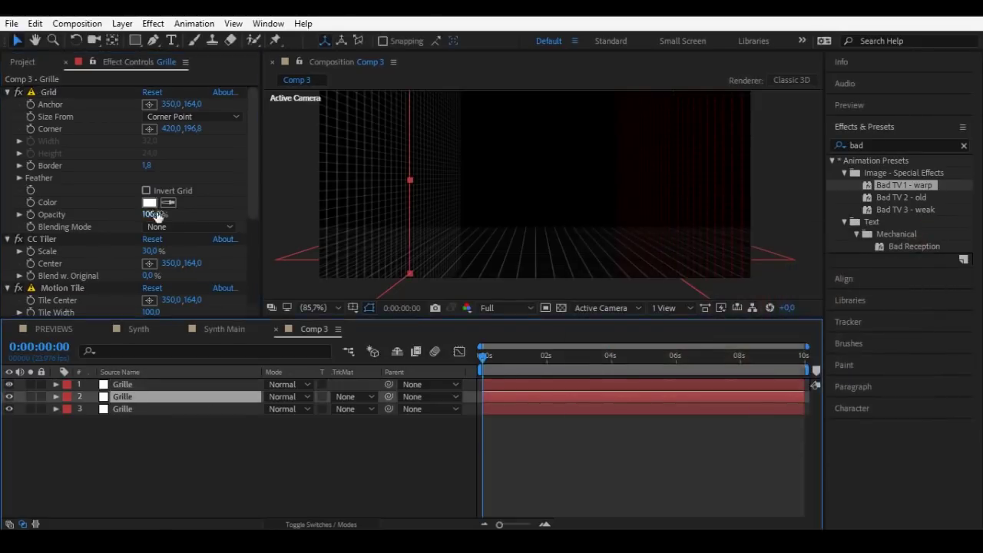
pyautogui.click(149, 201)
pyautogui.click(899, 259)
pyautogui.click(123, 409)
pyautogui.click(149, 202)
pyautogui.click(900, 260)
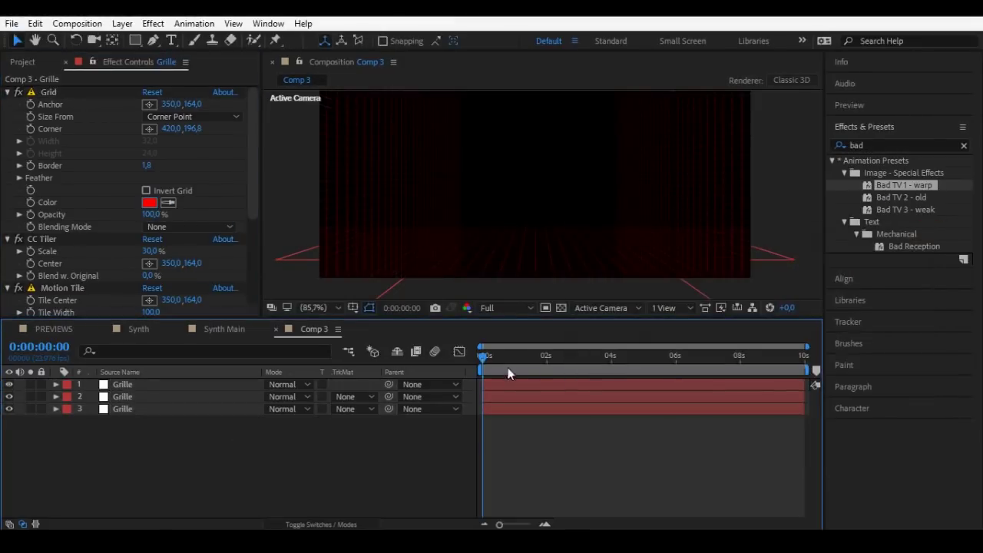
# - Raise the Border on all three grids to thicken the wall and floor lines
pyautogui.click(123, 384)
pyautogui.moveTo(146, 165); pyautogui.dragTo(184, 165)
pyautogui.click(131, 408)
pyautogui.click(123, 396)
pyautogui.click(123, 409)
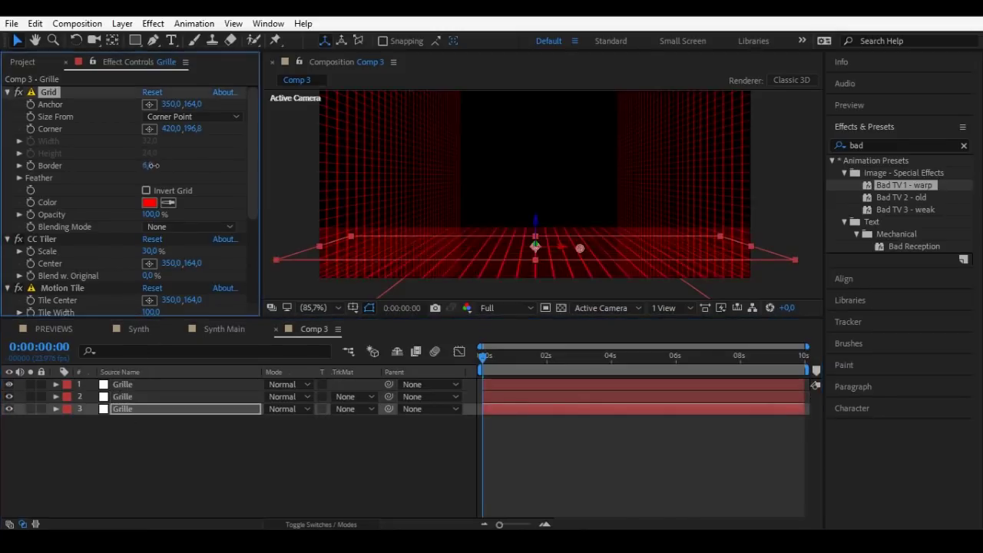
pyautogui.click(542, 437)
# - Scrub the time forward to preview, then solo the Sun layer in GUY CAM 2
pyautogui.moveTo(510, 359)
pyautogui.mouseDown()
pyautogui.moveTo(647, 380)
pyautogui.moveTo(630, 392)
pyautogui.mouseUp()
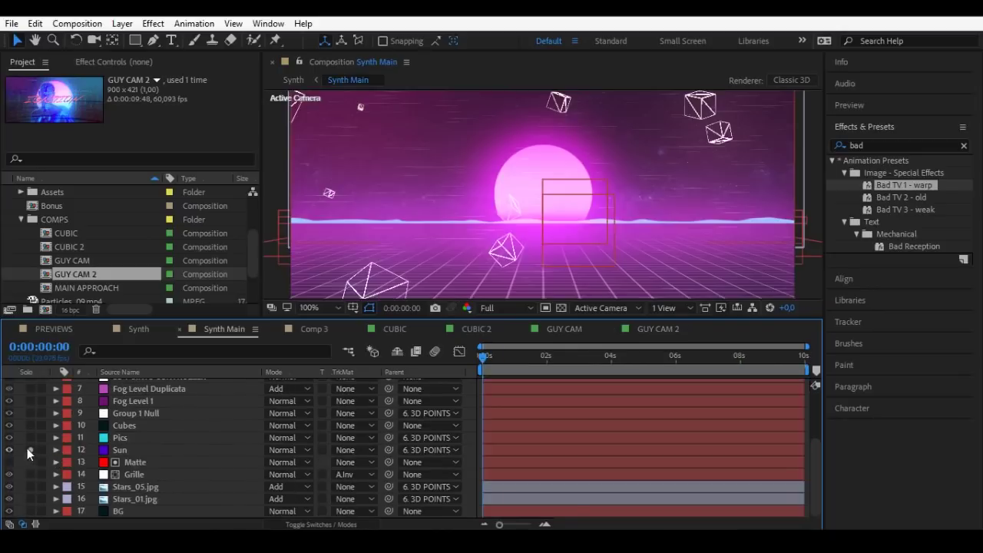
pyautogui.click(30, 450)
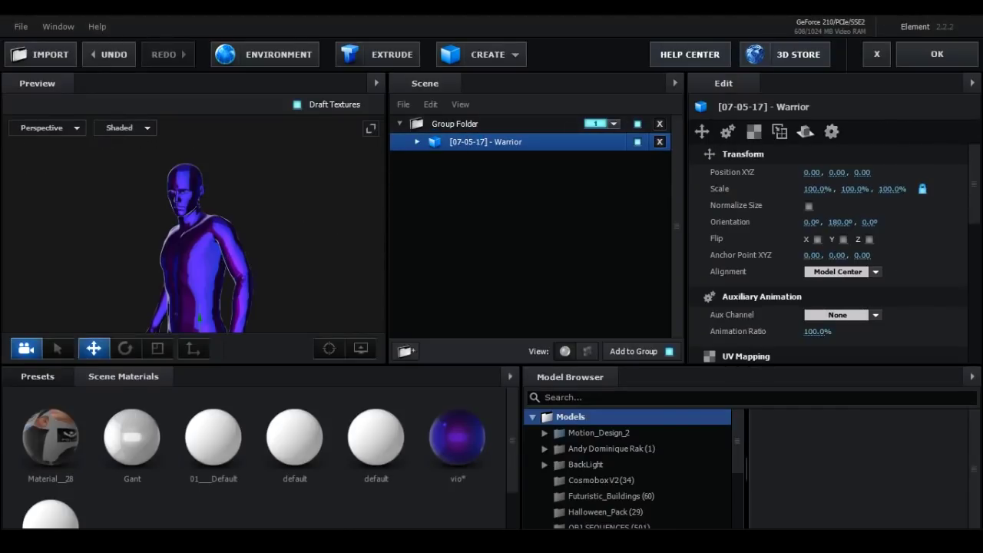
# - Open the 04-Poses folder in TFMSTYLE - Asset Pack and orbit the Warrior preview
pyautogui.scroll(-5, 590, 486)
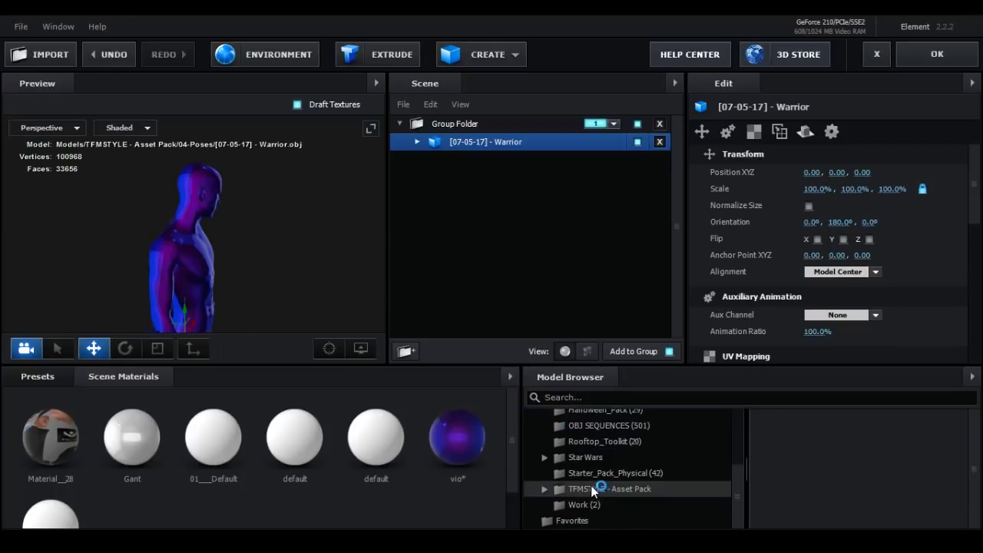
pyautogui.doubleClick(590, 485)
pyautogui.scroll(-3, 642, 481)
pyautogui.click(602, 445)
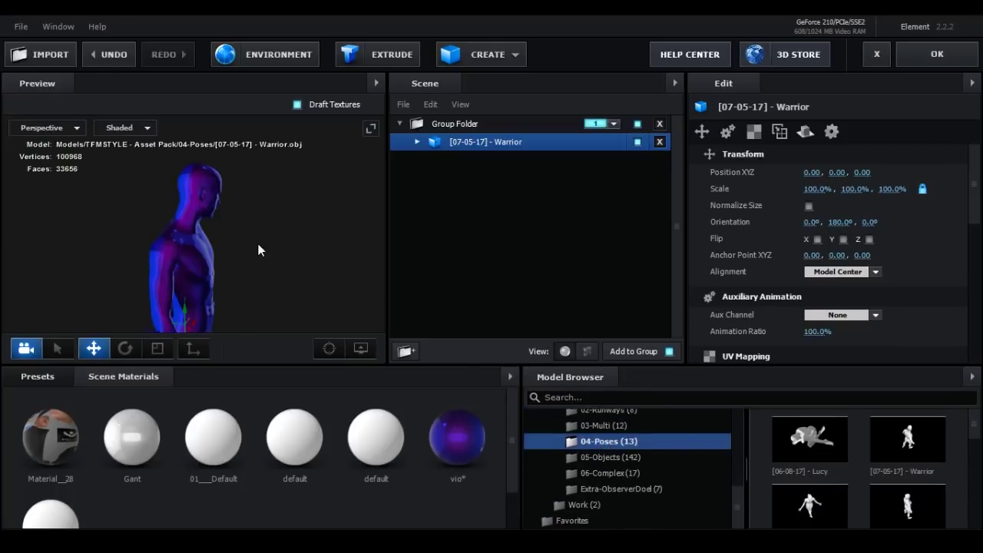
pyautogui.moveTo(258, 249)
pyautogui.mouseDown()
pyautogui.moveTo(120, 215)
pyautogui.moveTo(153, 214)
pyautogui.mouseUp()
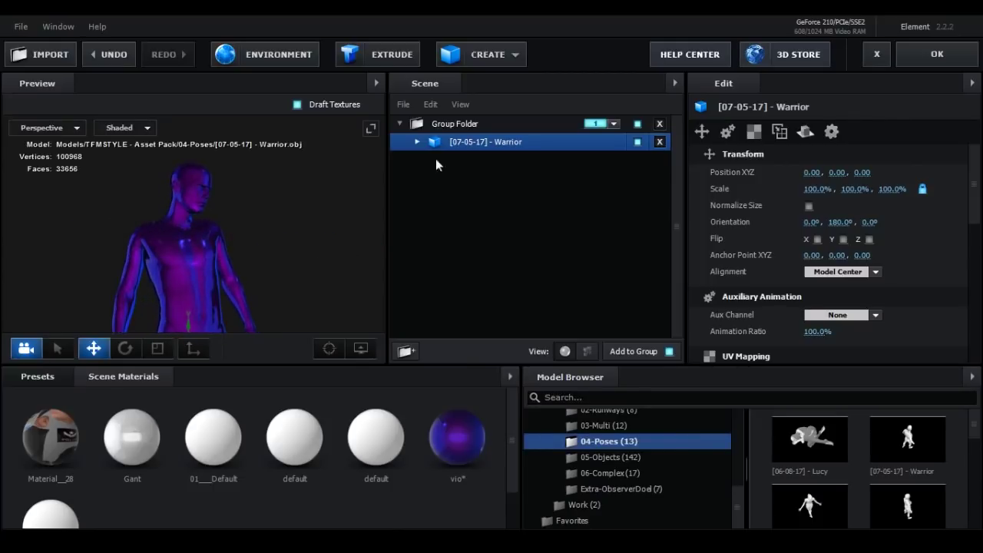
# - Accept the Element scene setup with OK and return to After Effects
pyautogui.click(936, 54)
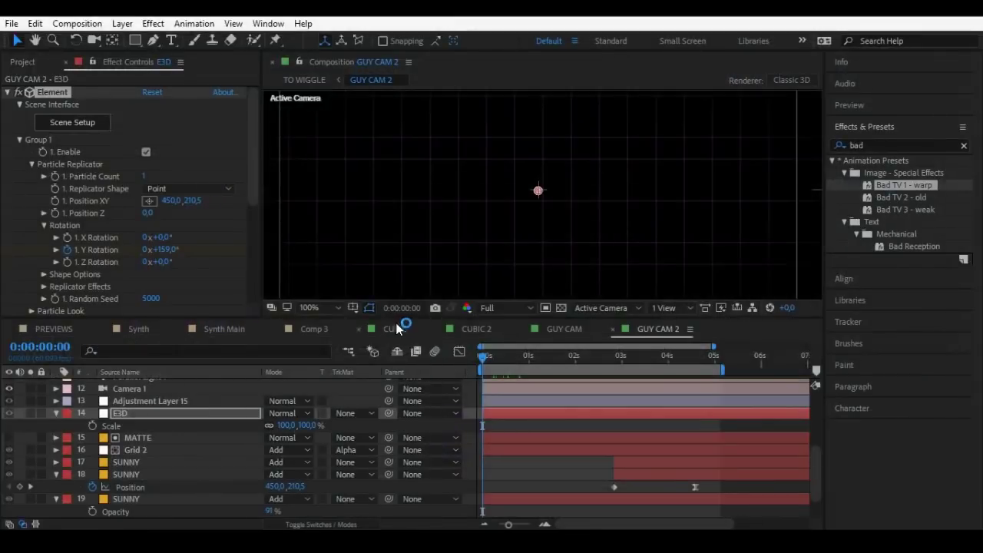